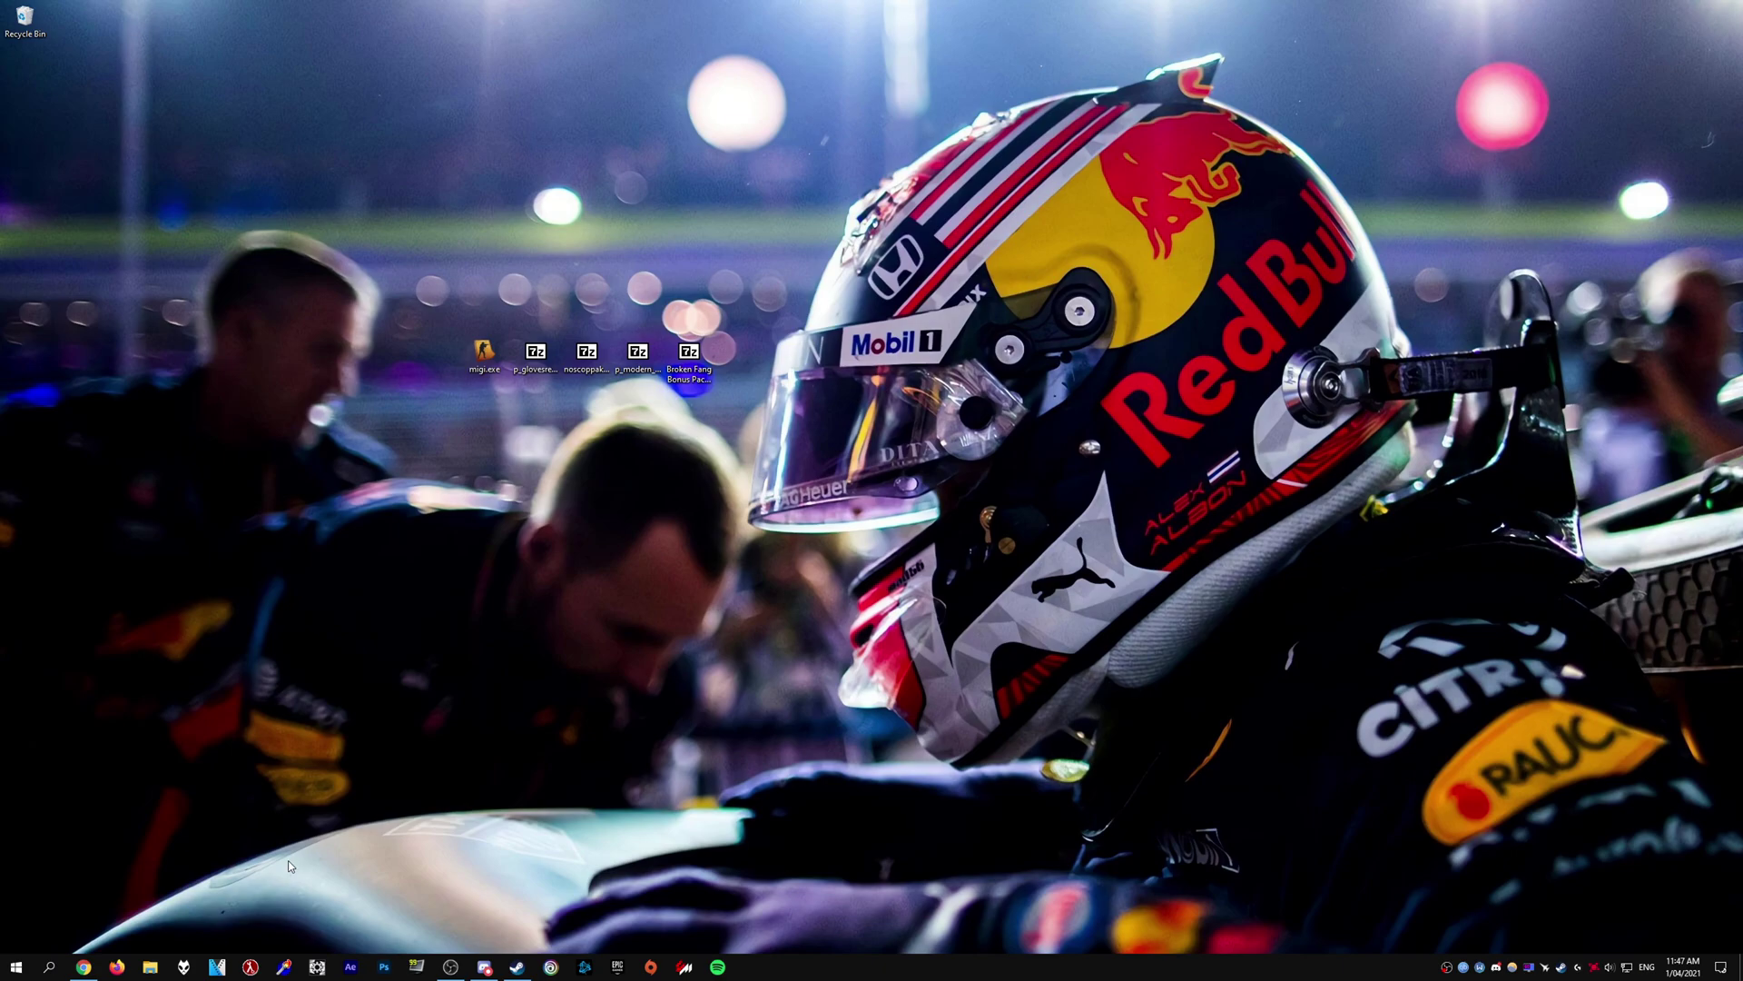
Step: View the HLAE 2.113.0 GitHub release page, then close Chrome
click(83, 967)
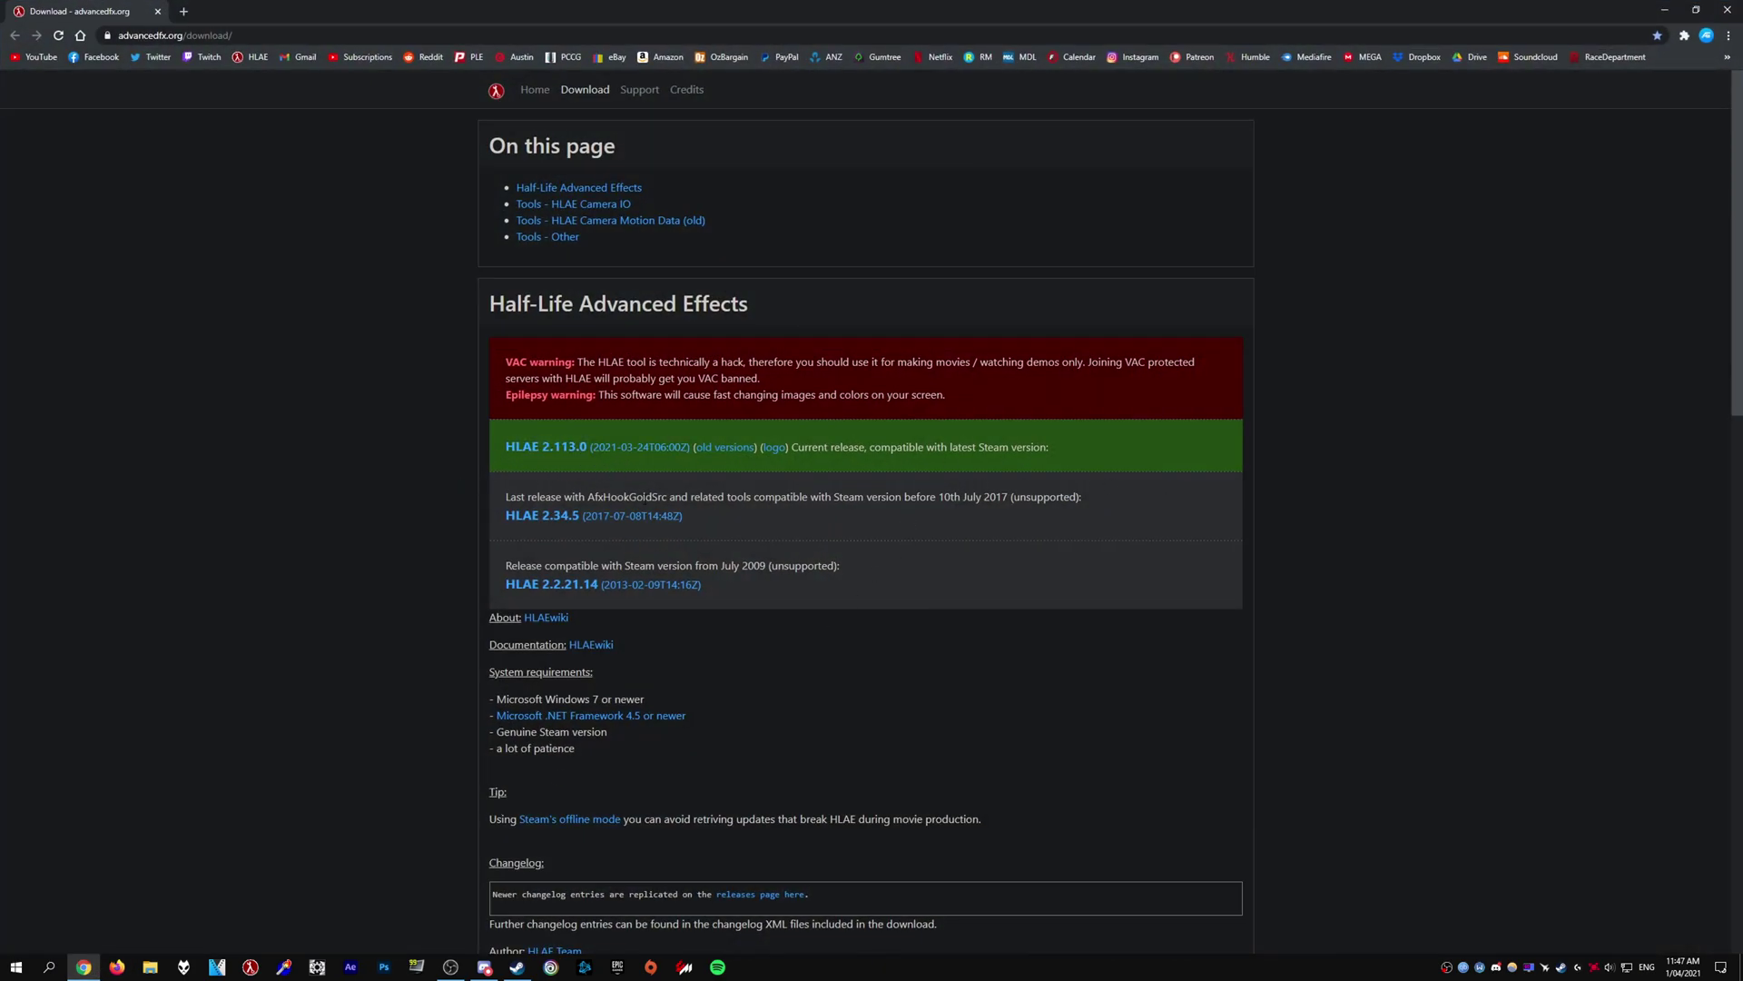
click(558, 454)
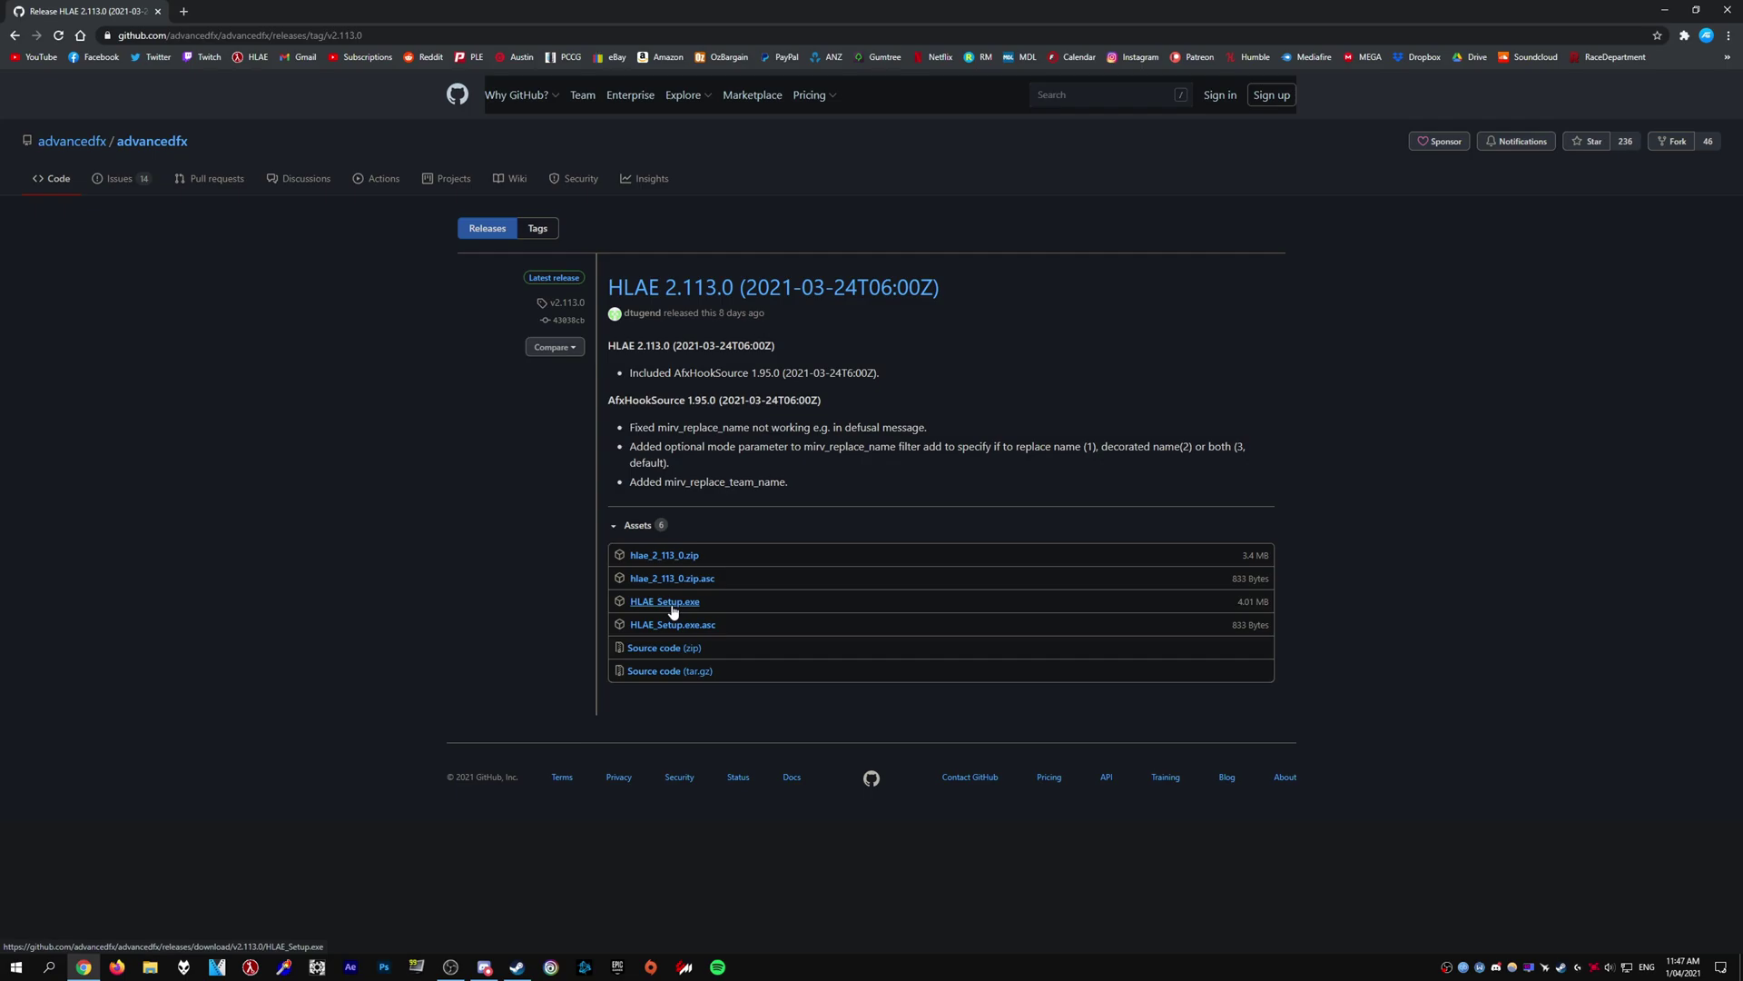
click(1728, 10)
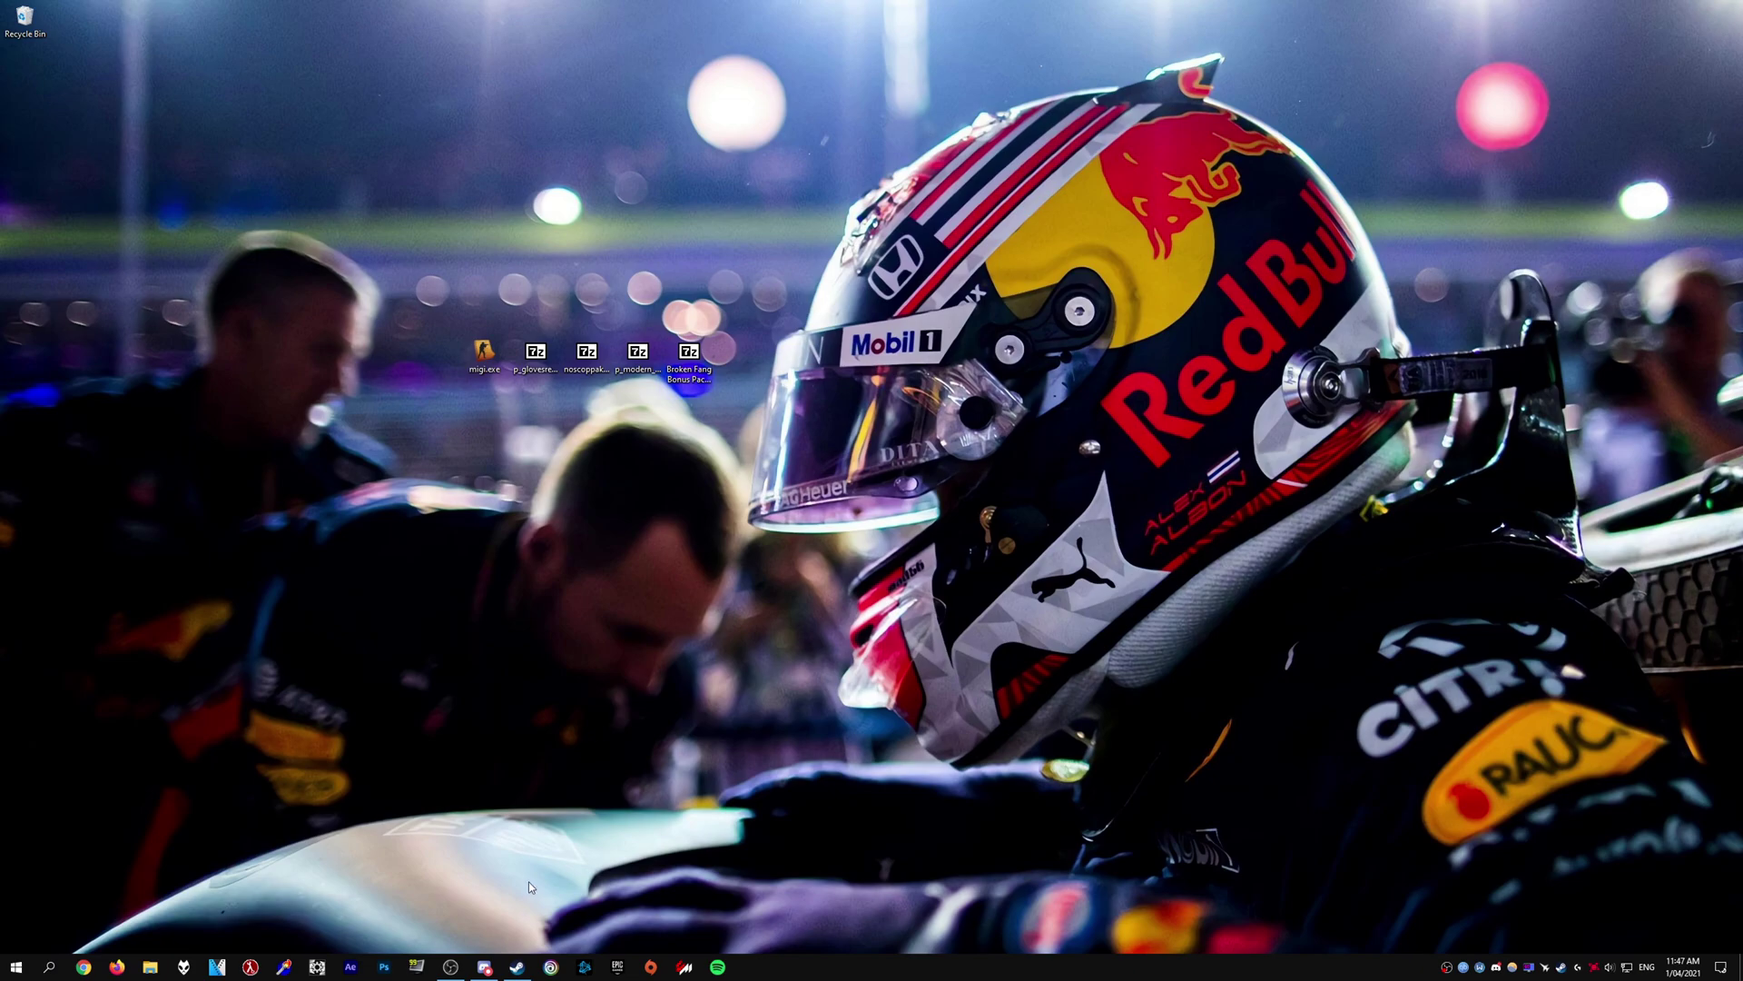
Step: Bring up Discord on Zool's Server #download-migi channel with the MIGI 3.0 beta link
click(484, 967)
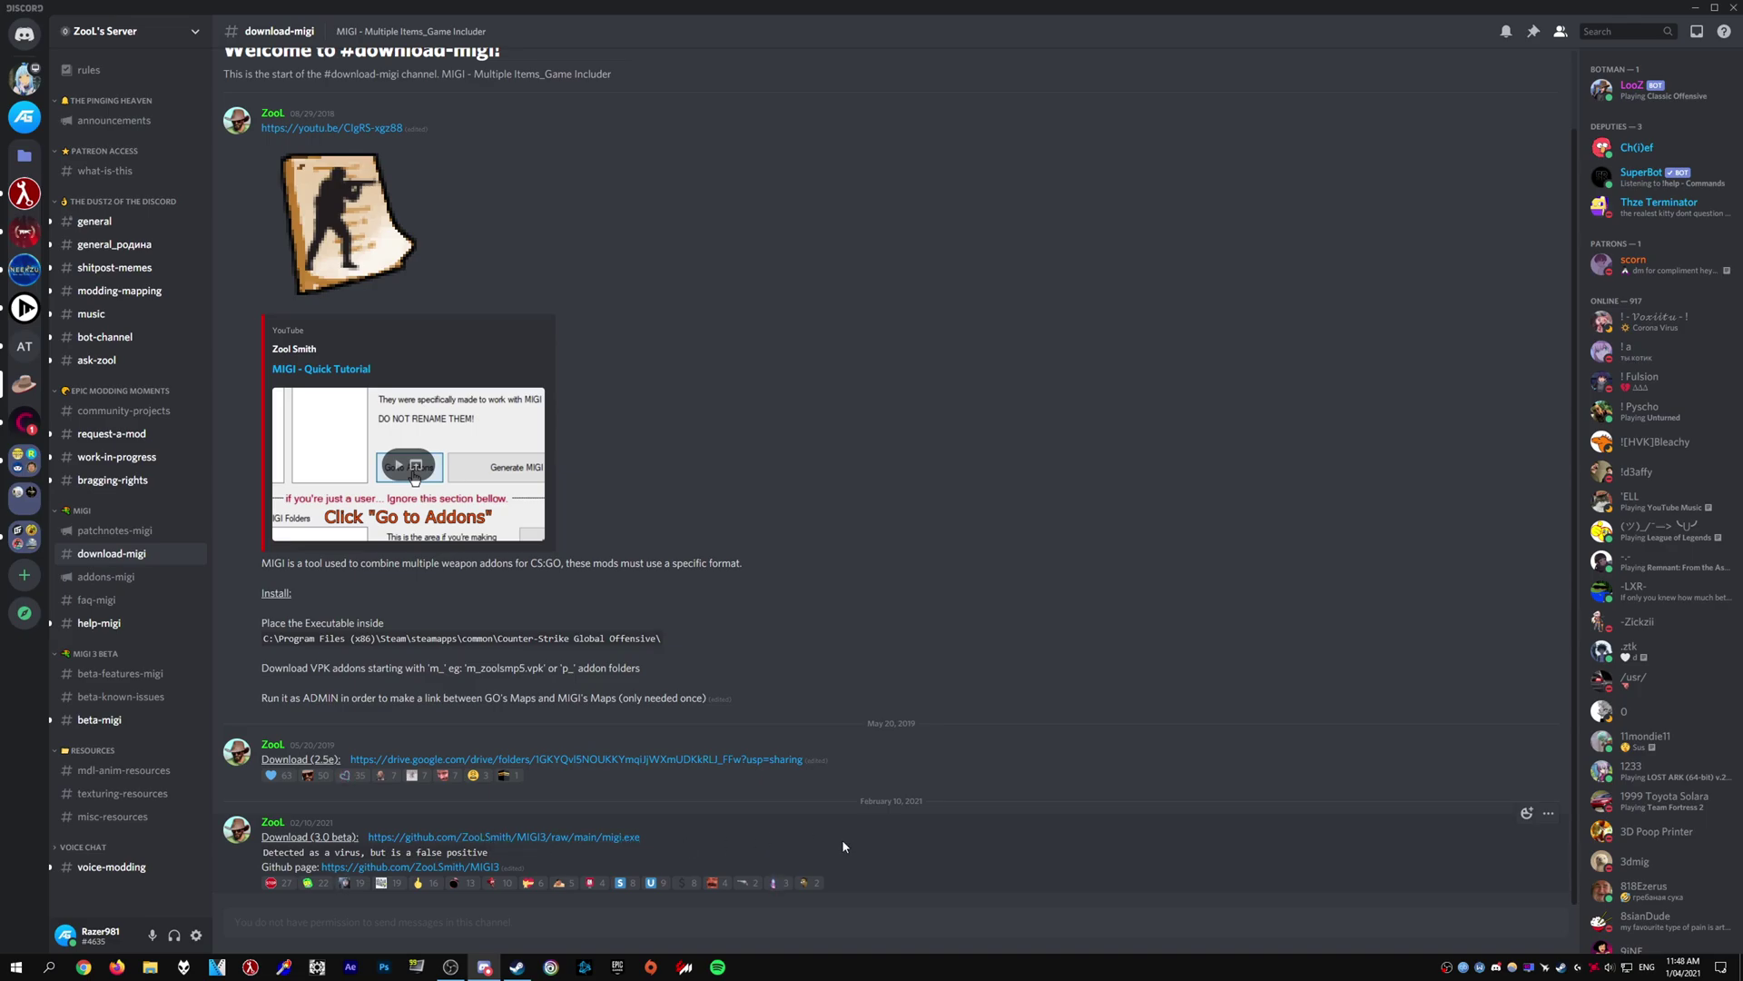
Step: Switch to #addons-migi and view the enlarged Gloves Removal preview image
click(113, 577)
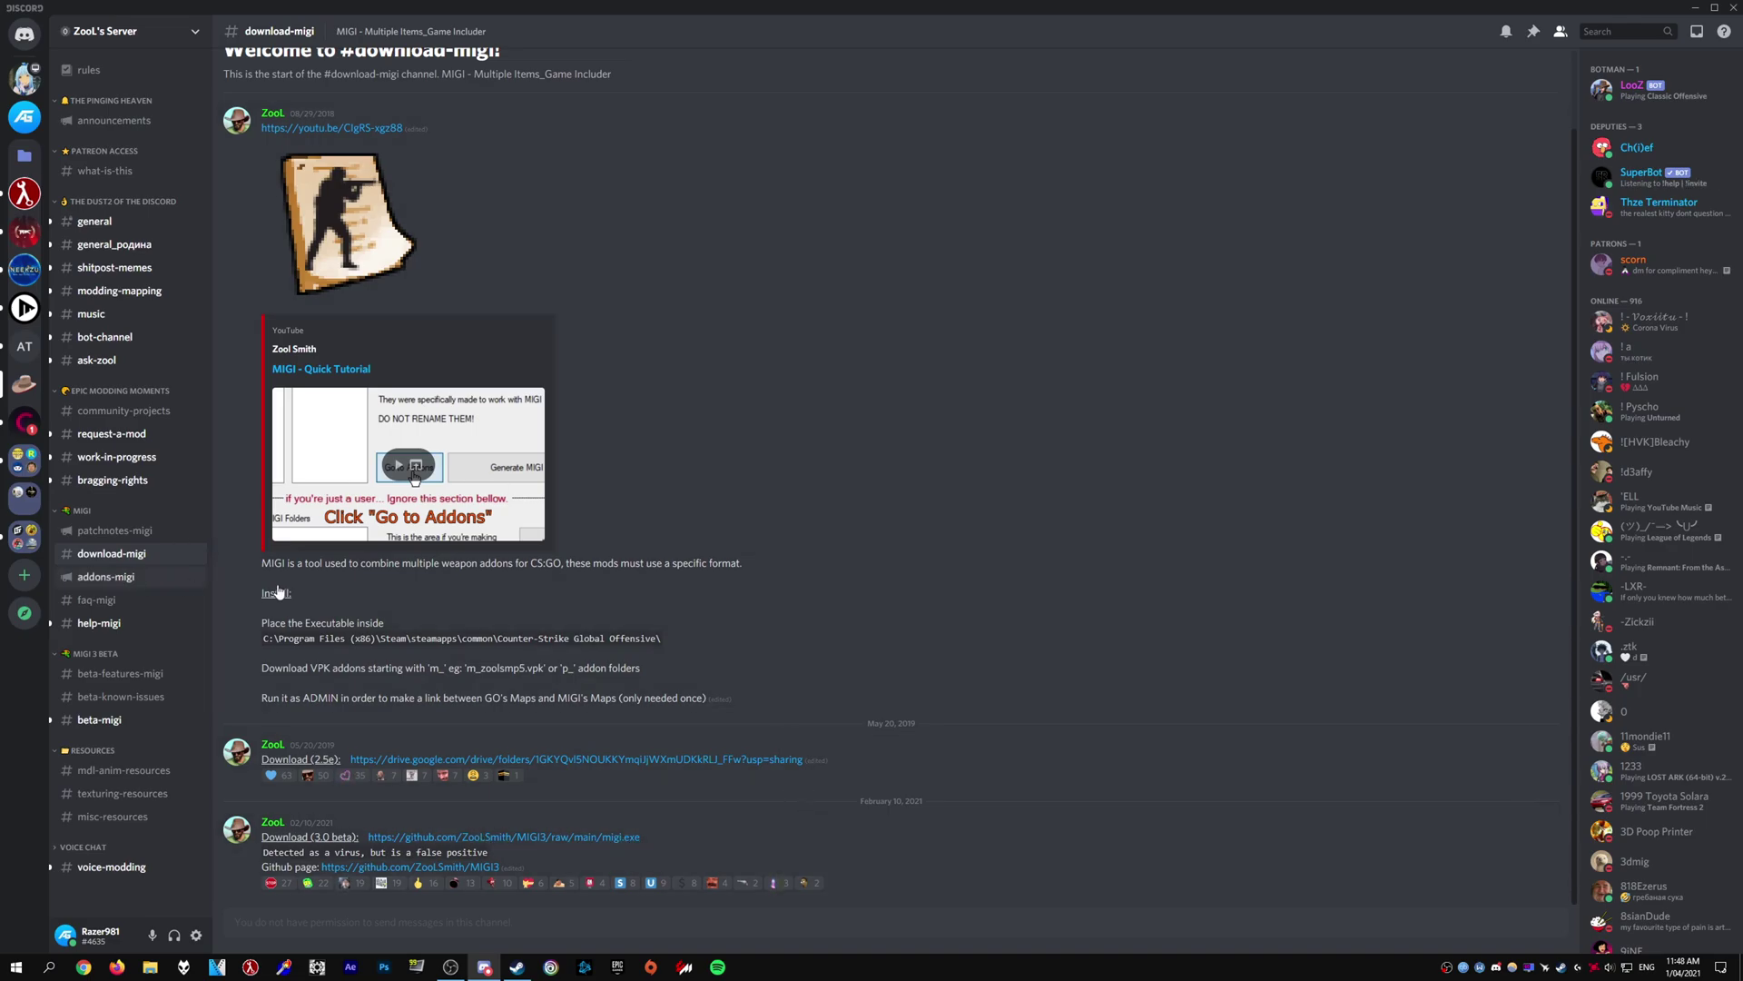
scroll(705, 676, down, 3)
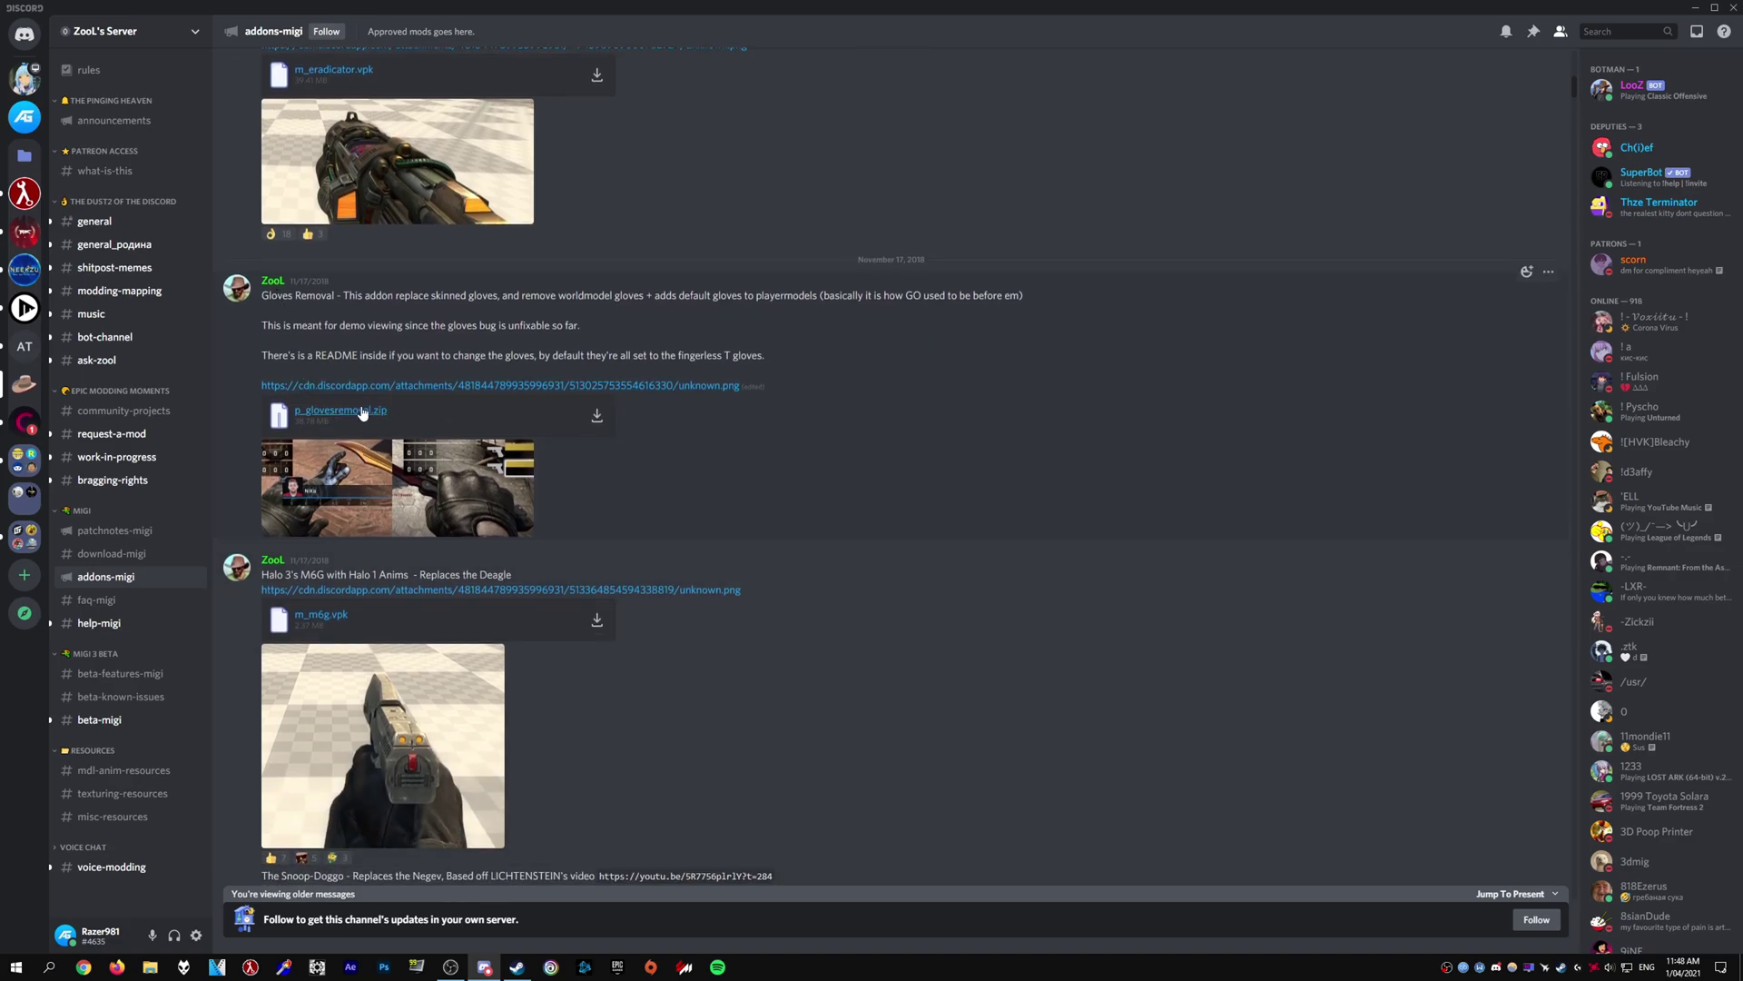
click(386, 507)
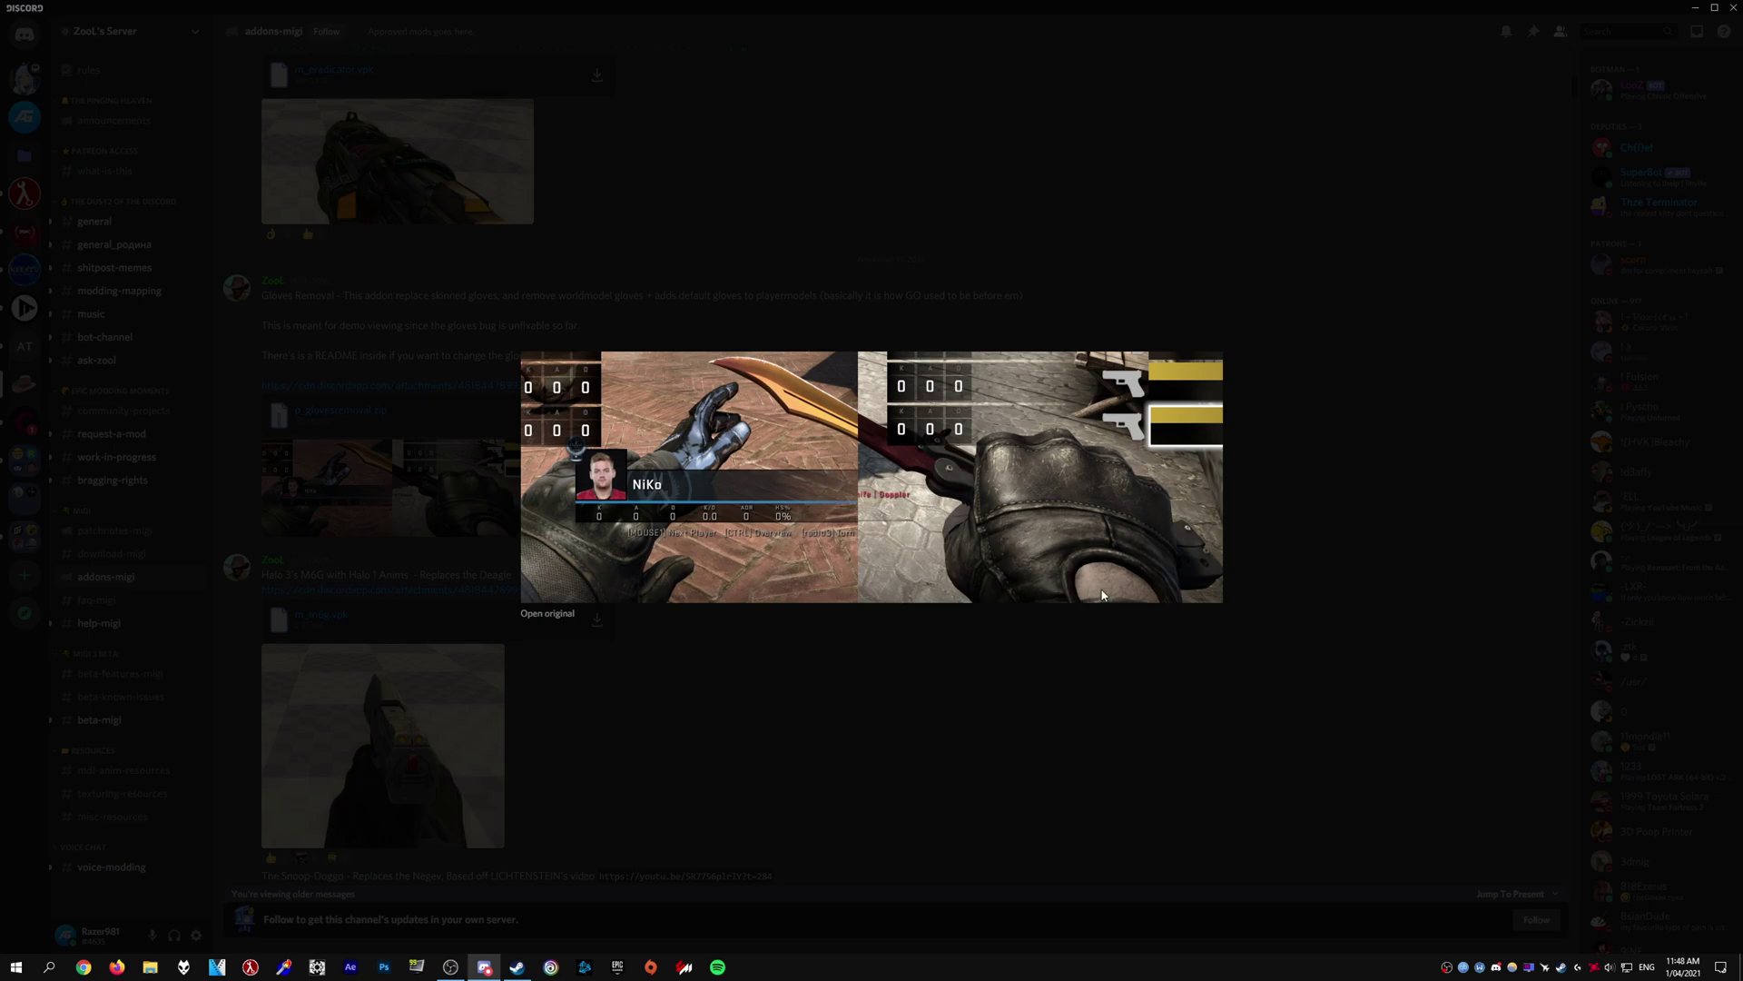
click(974, 719)
Step: Scroll through the #addons-migi posts of approved weapon and glove mods
scroll(953, 681, up, 4)
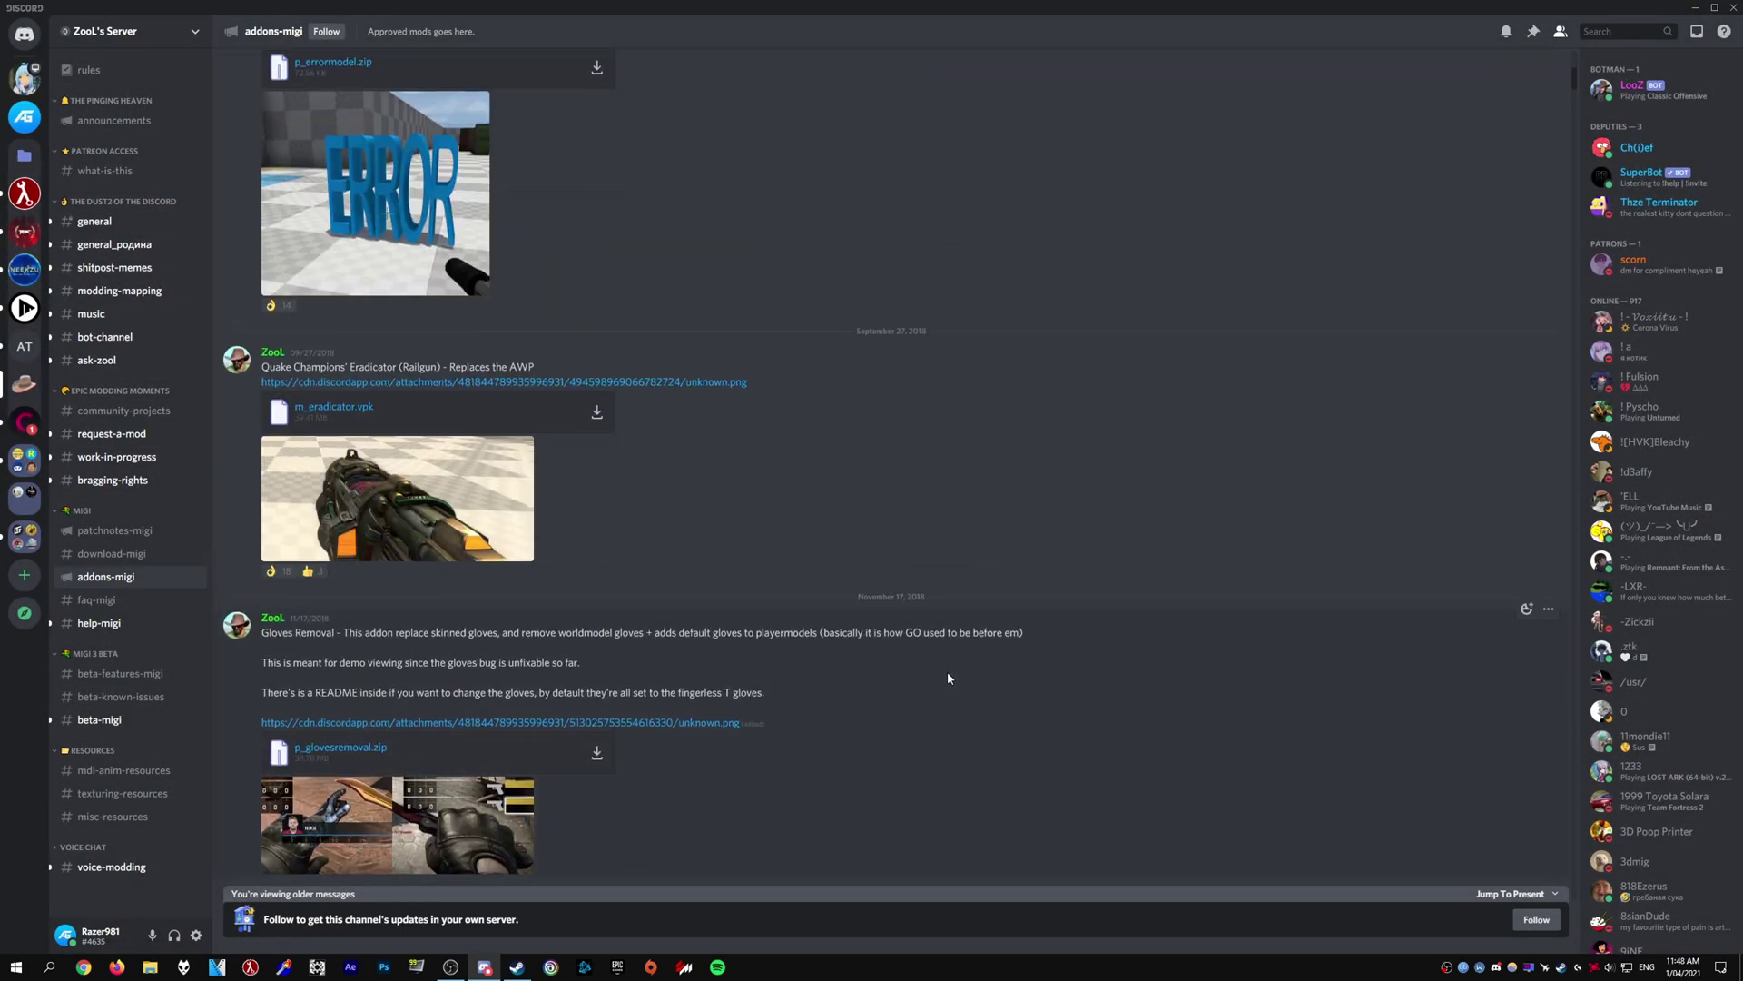
scroll(948, 677, down, 15)
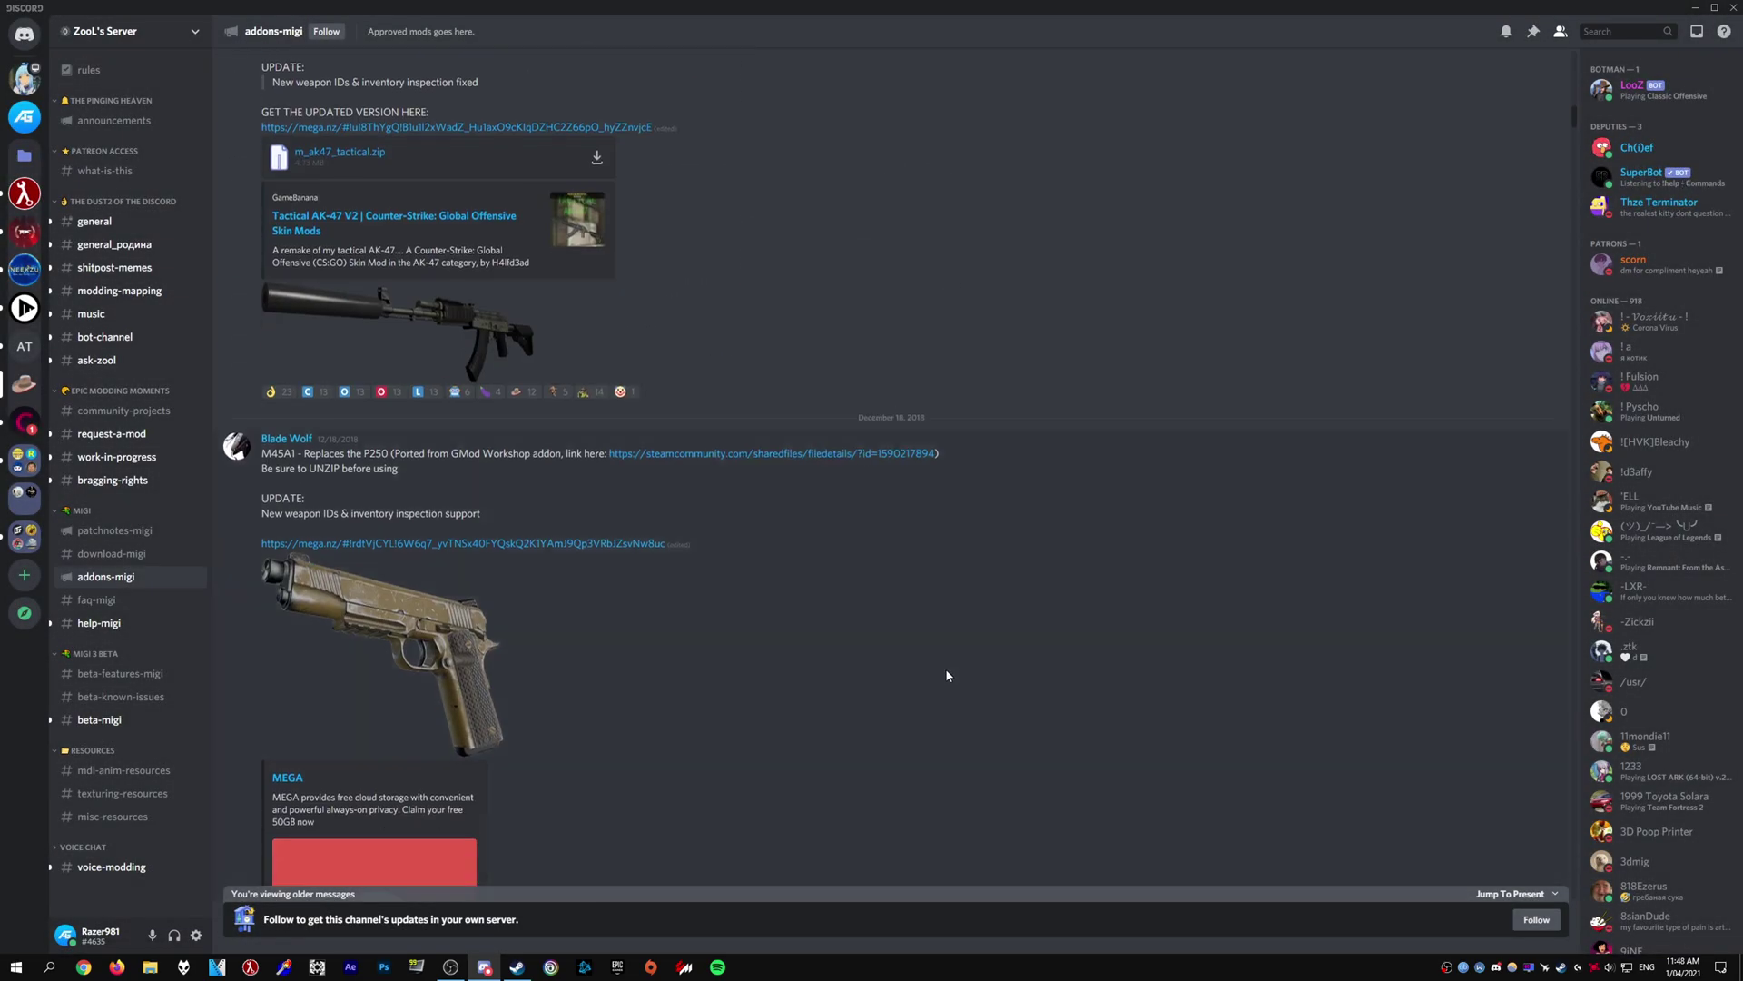
scroll(947, 675, down, 15)
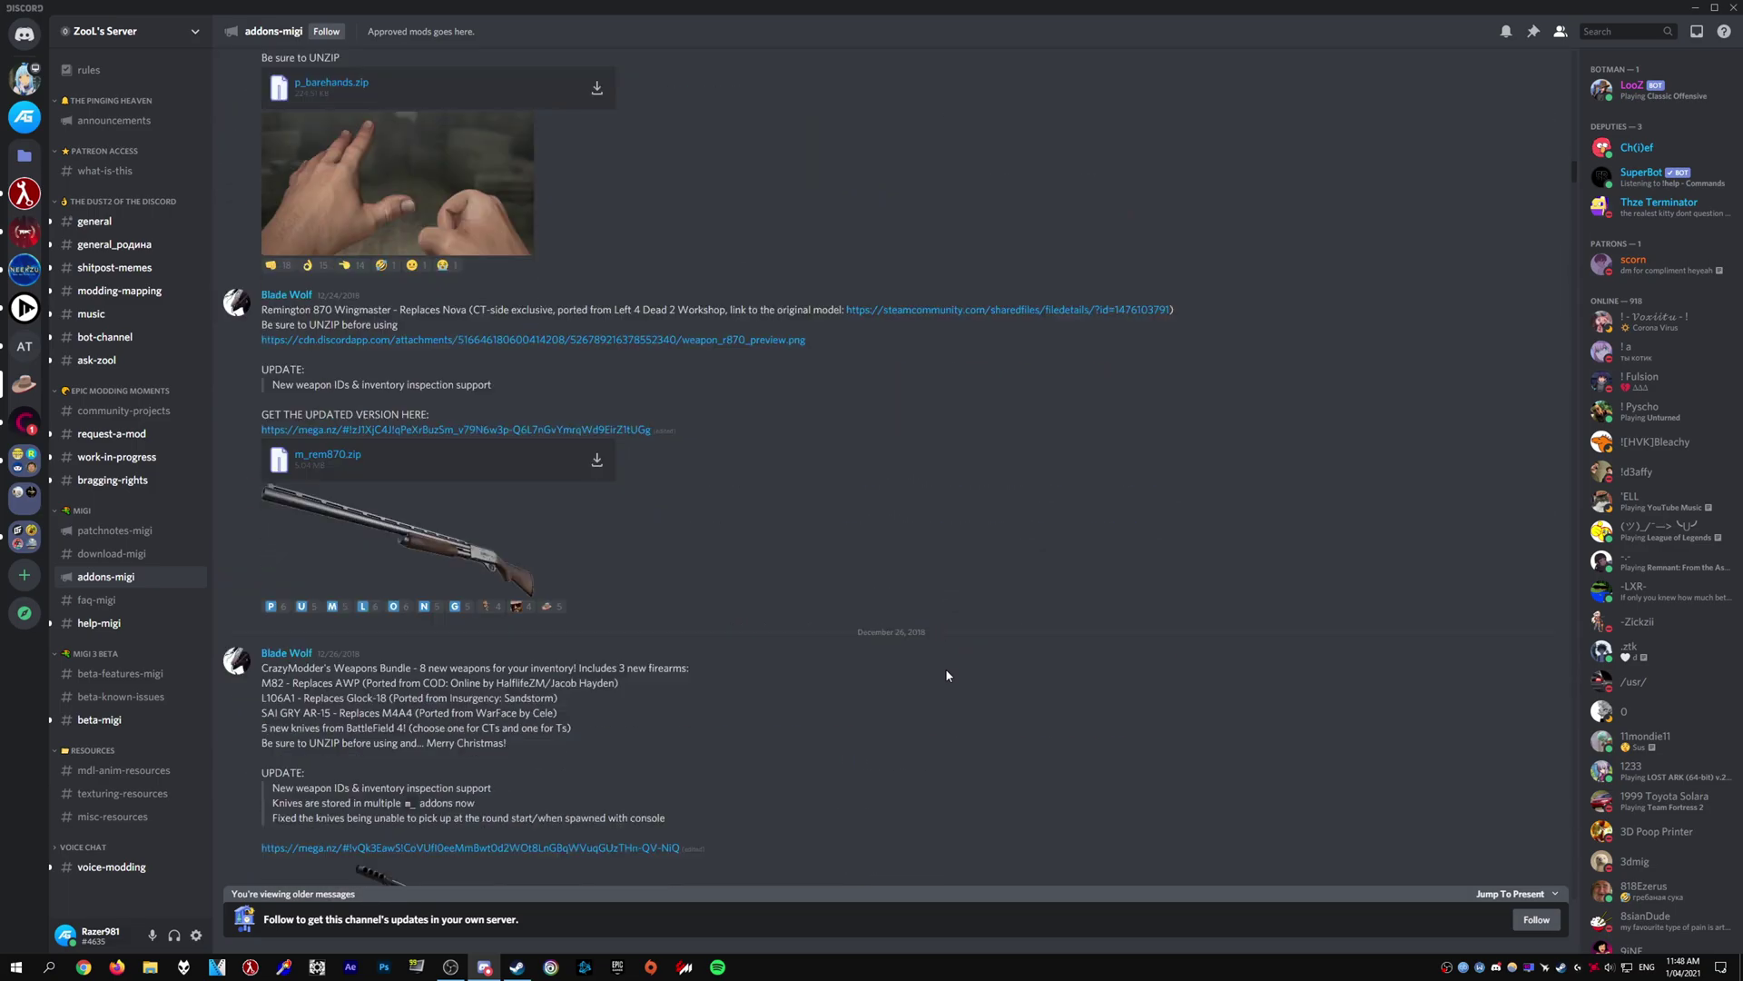
scroll(947, 676, down, 15)
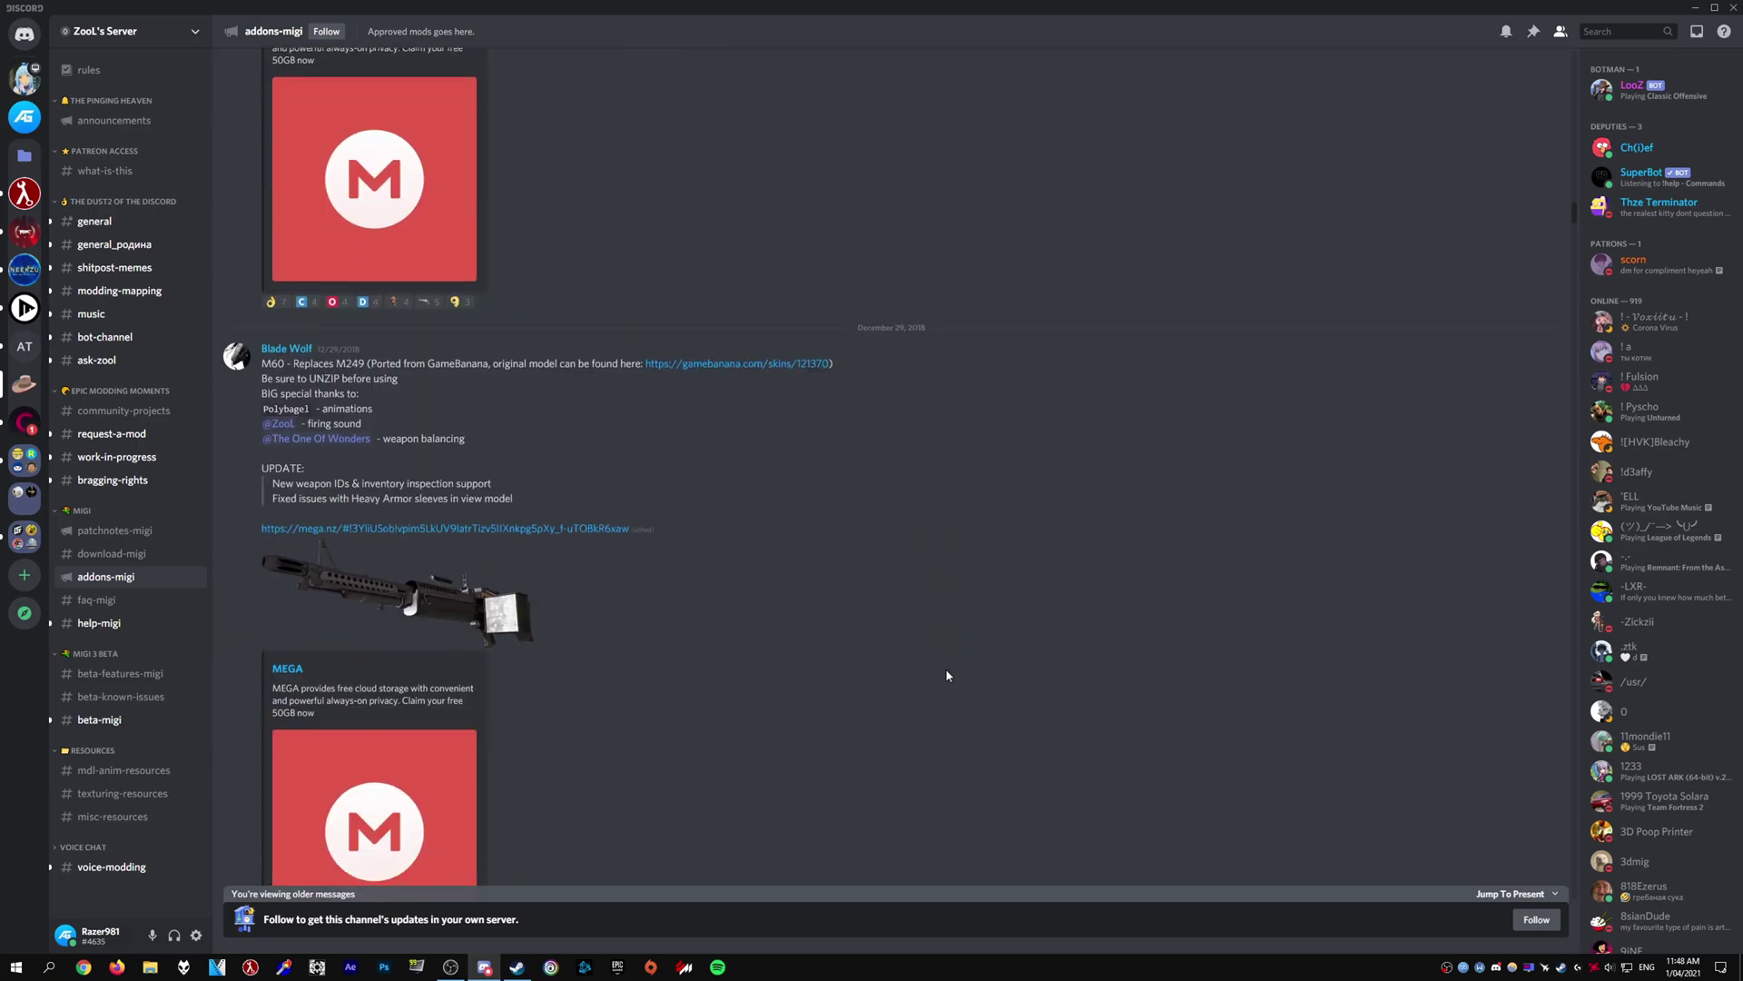
scroll(947, 676, down, 15)
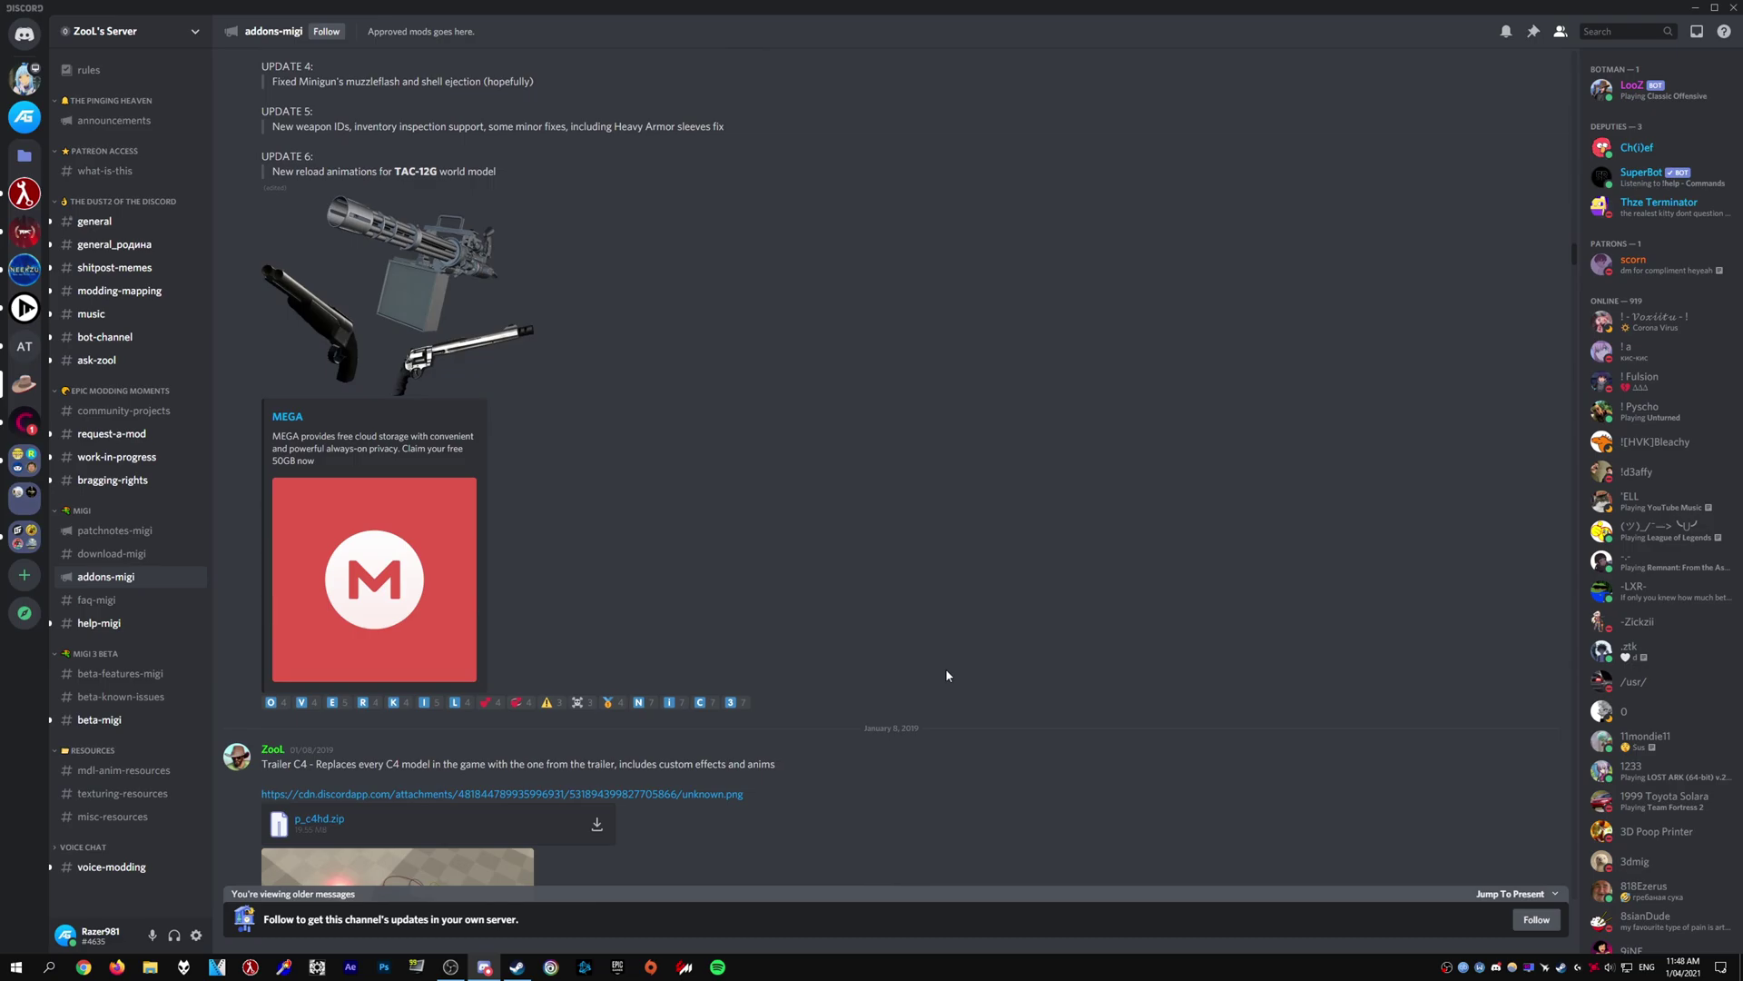
scroll(947, 675, up, 15)
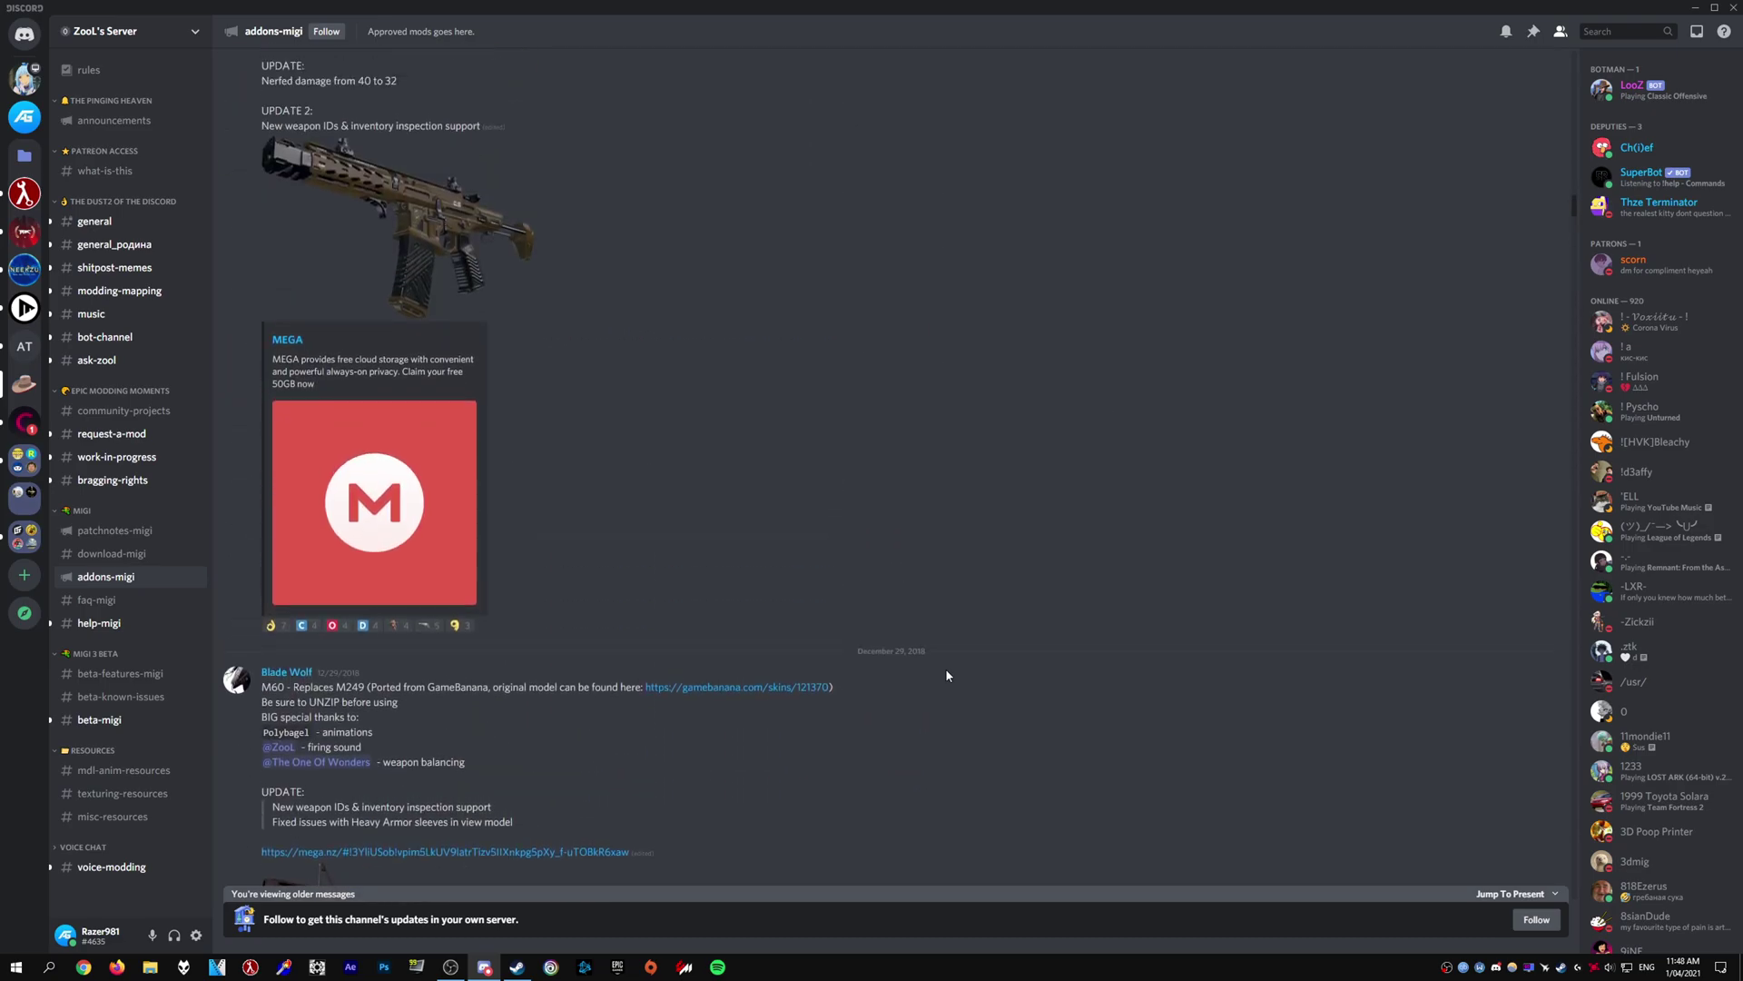
scroll(947, 676, up, 15)
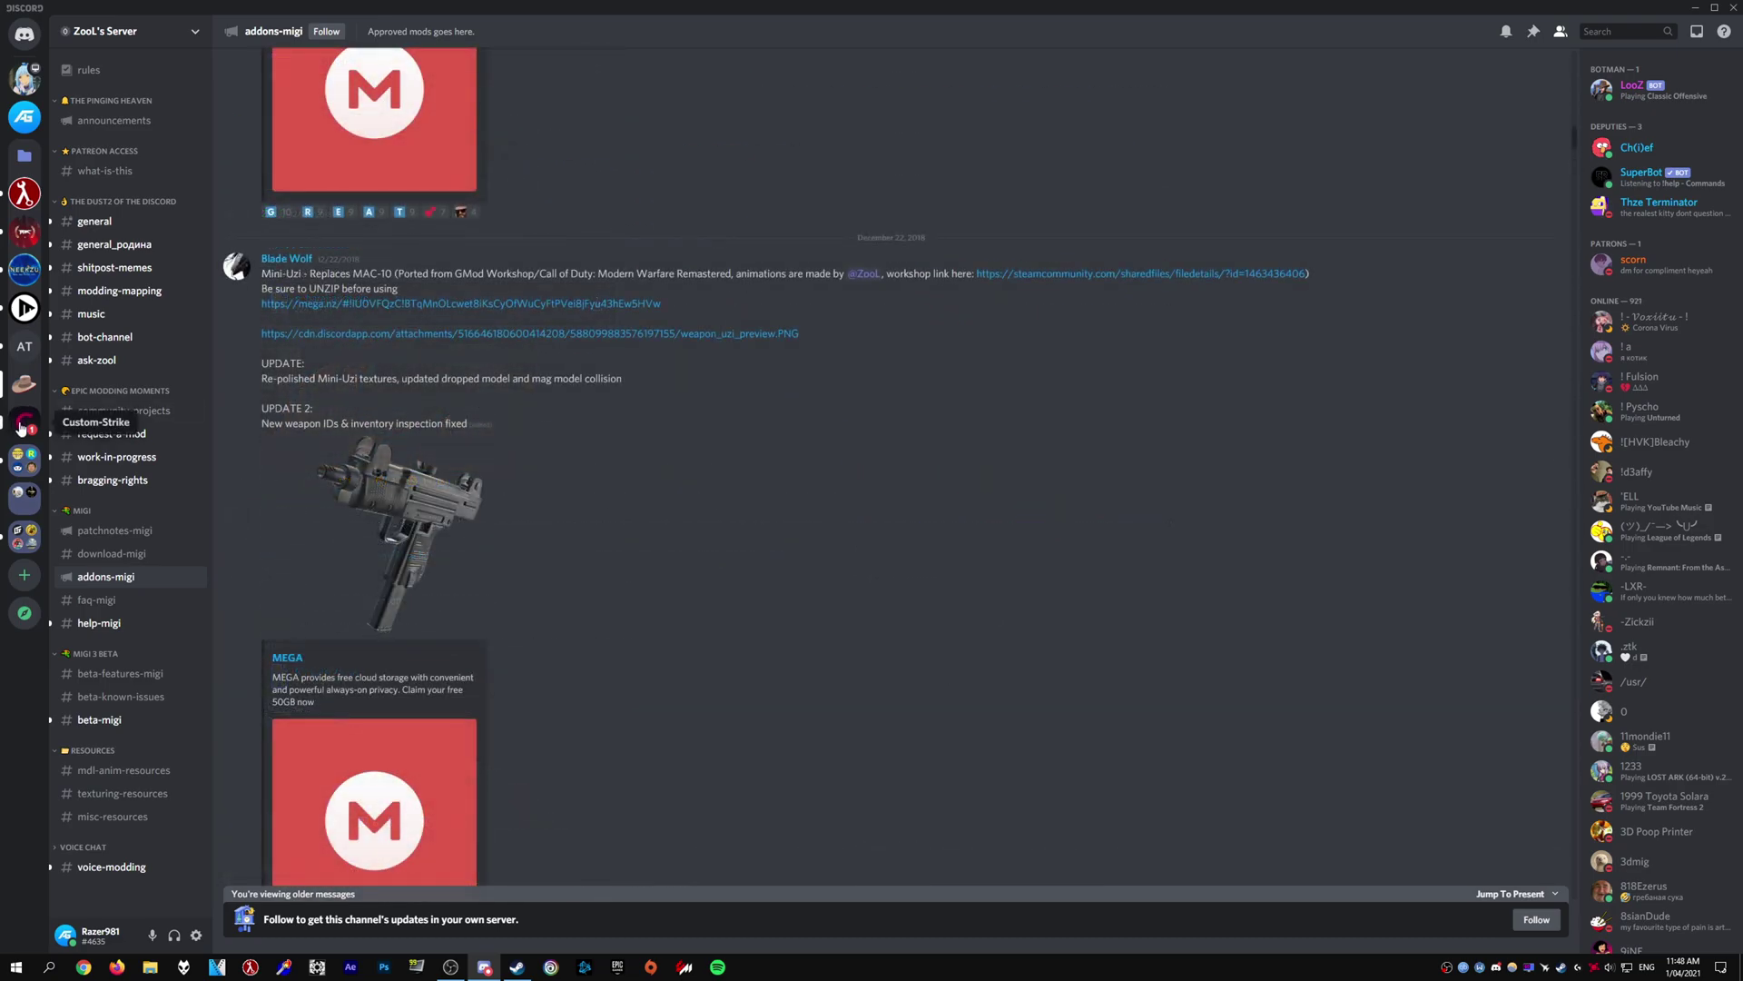
Step: Switch to the Custom-Strike server and browse the csgo_weapons and csgo_agents channels
click(22, 426)
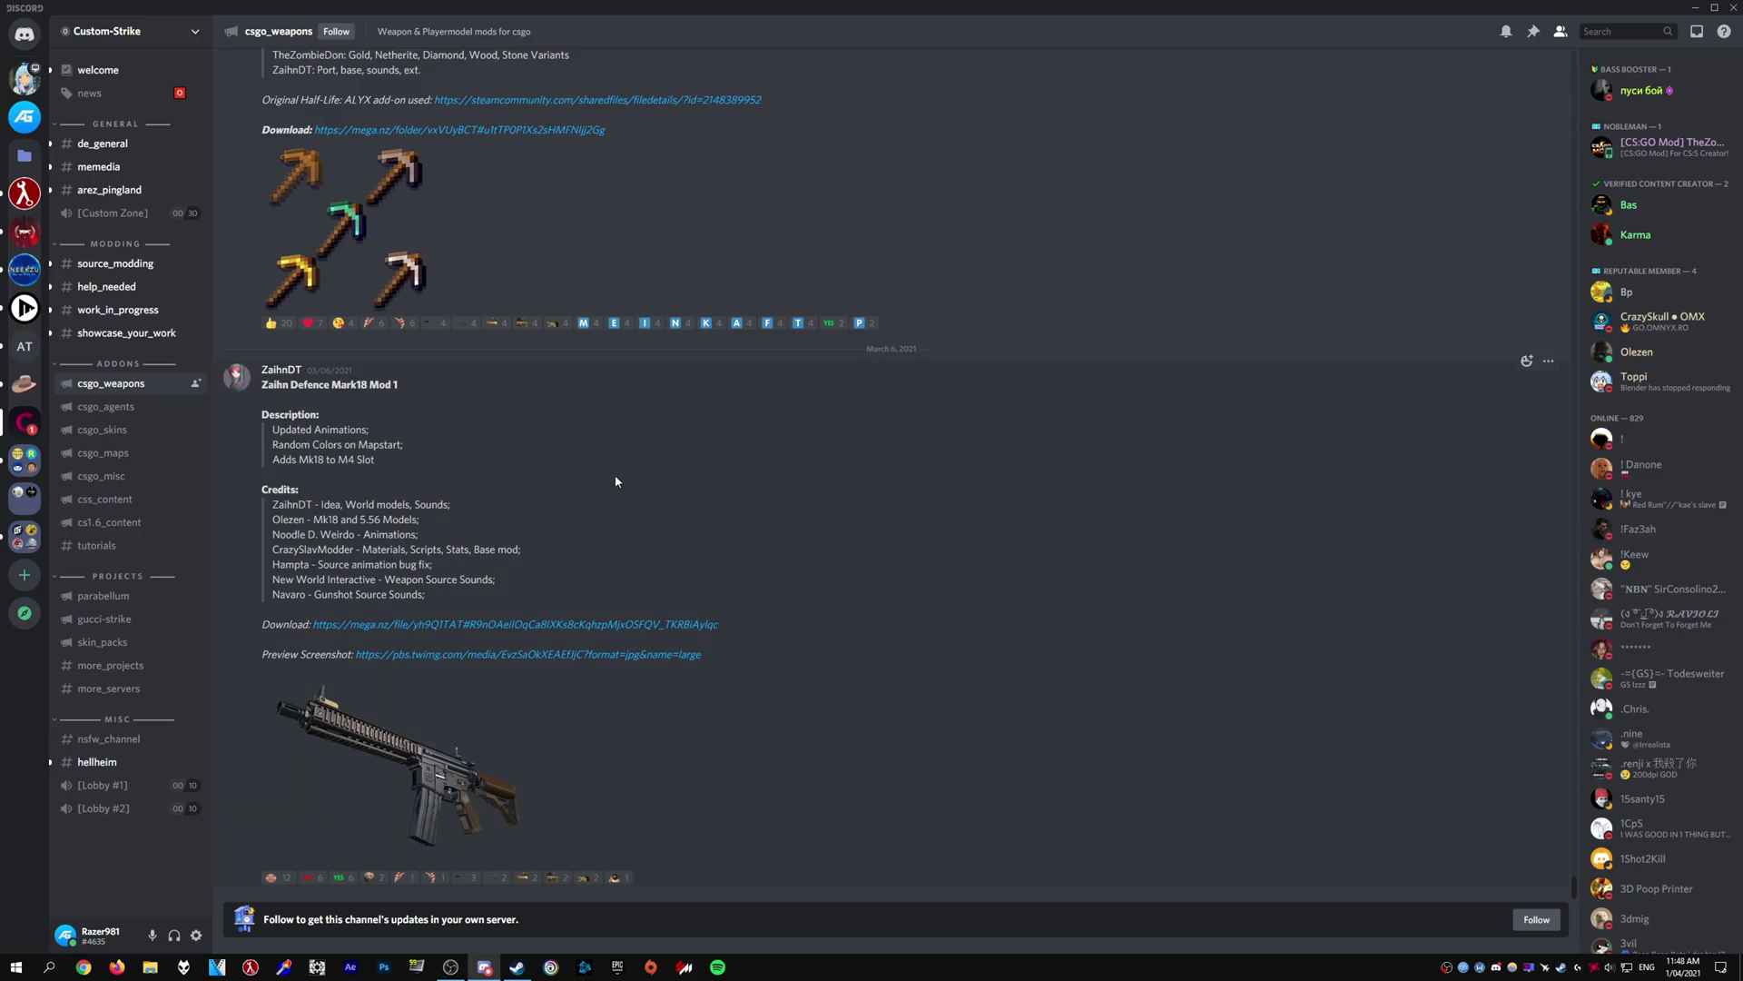
scroll(719, 580, up, 15)
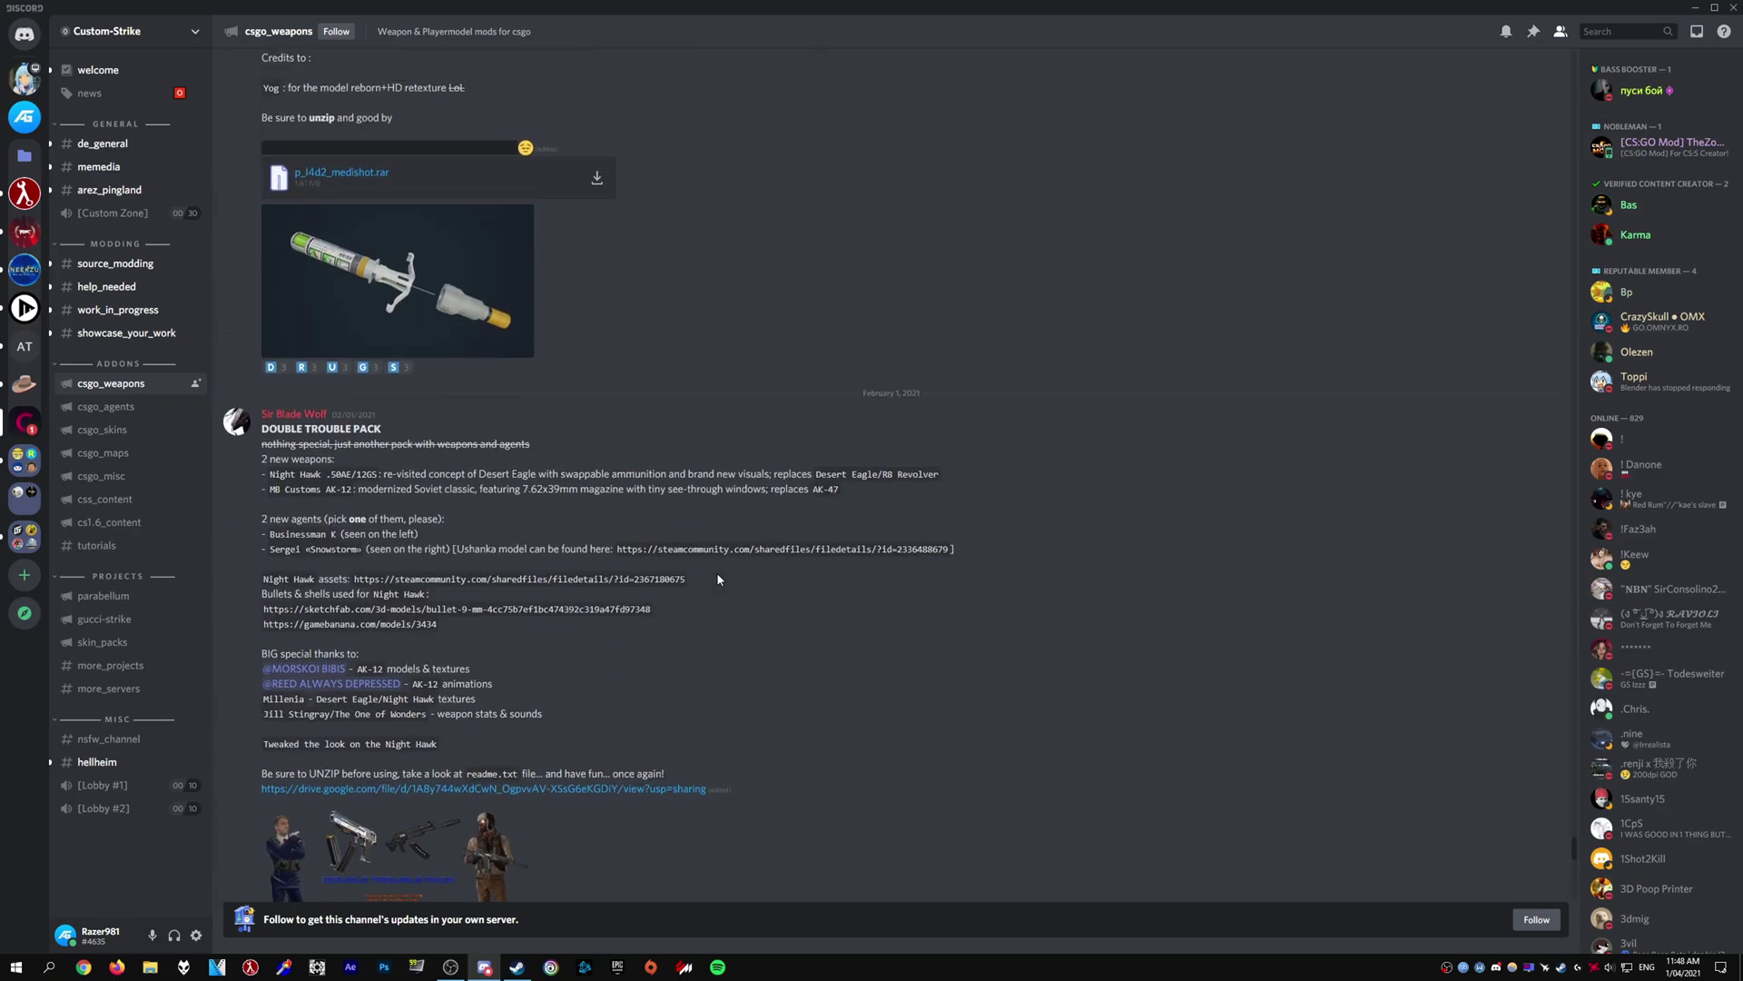
scroll(719, 578, up, 10)
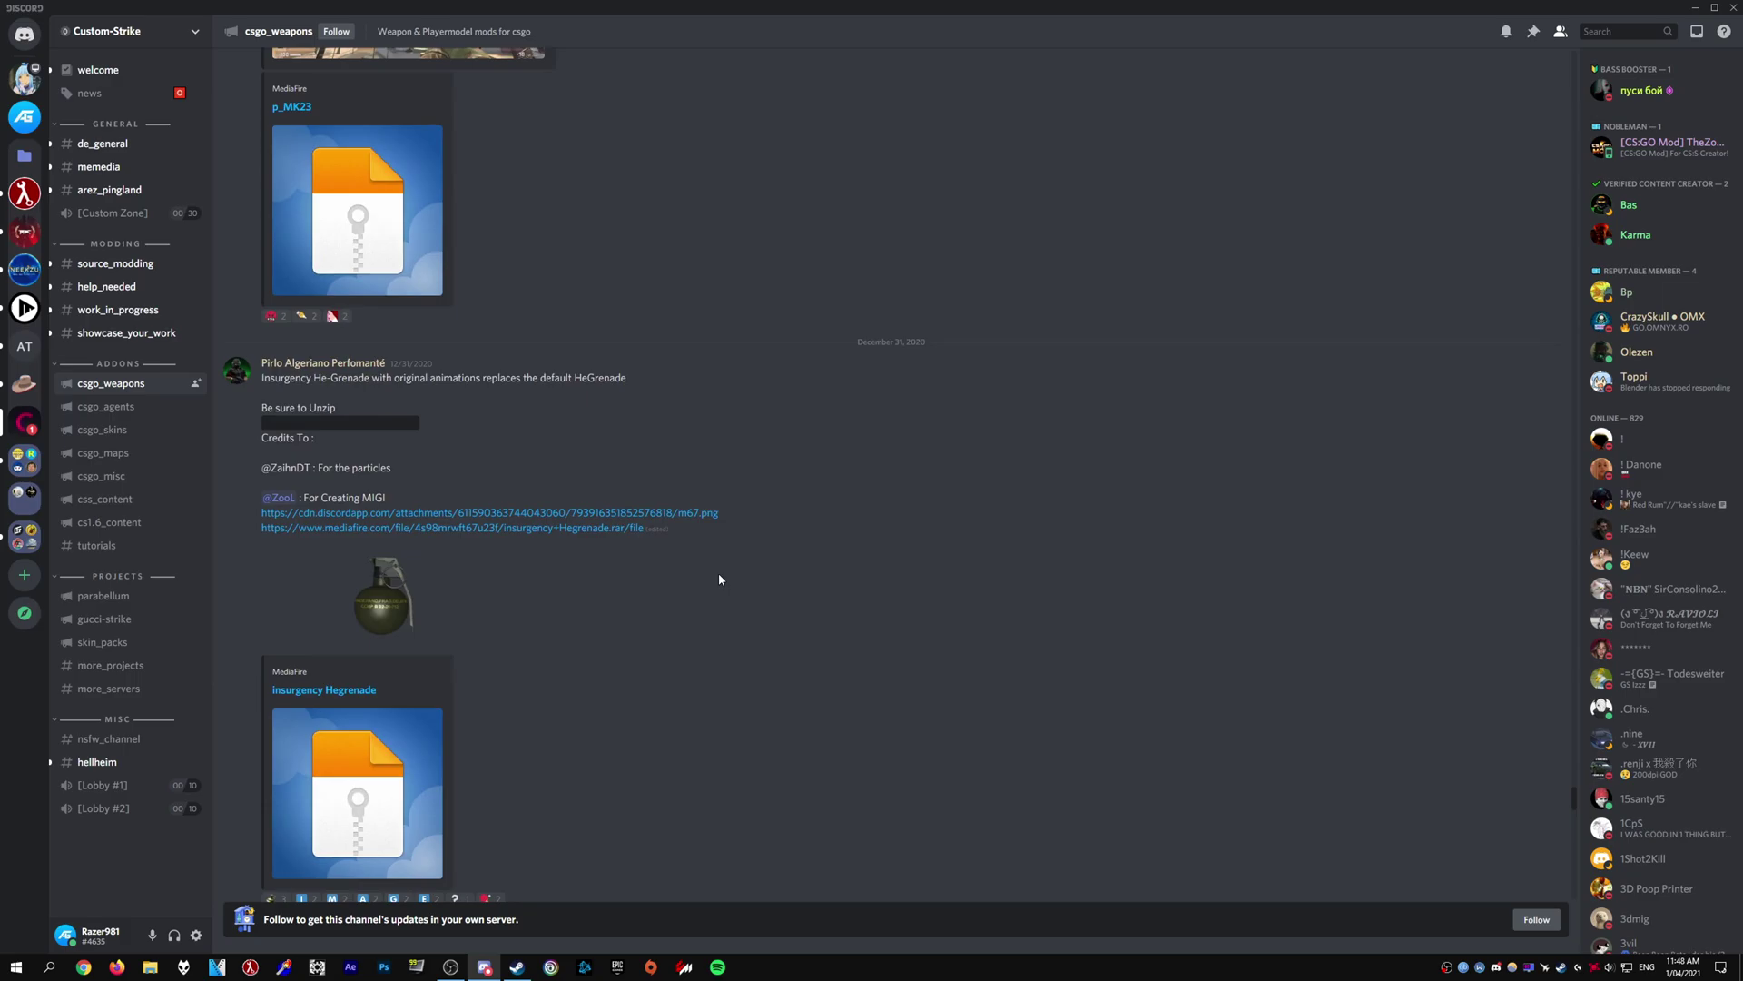
scroll(723, 578, up, 10)
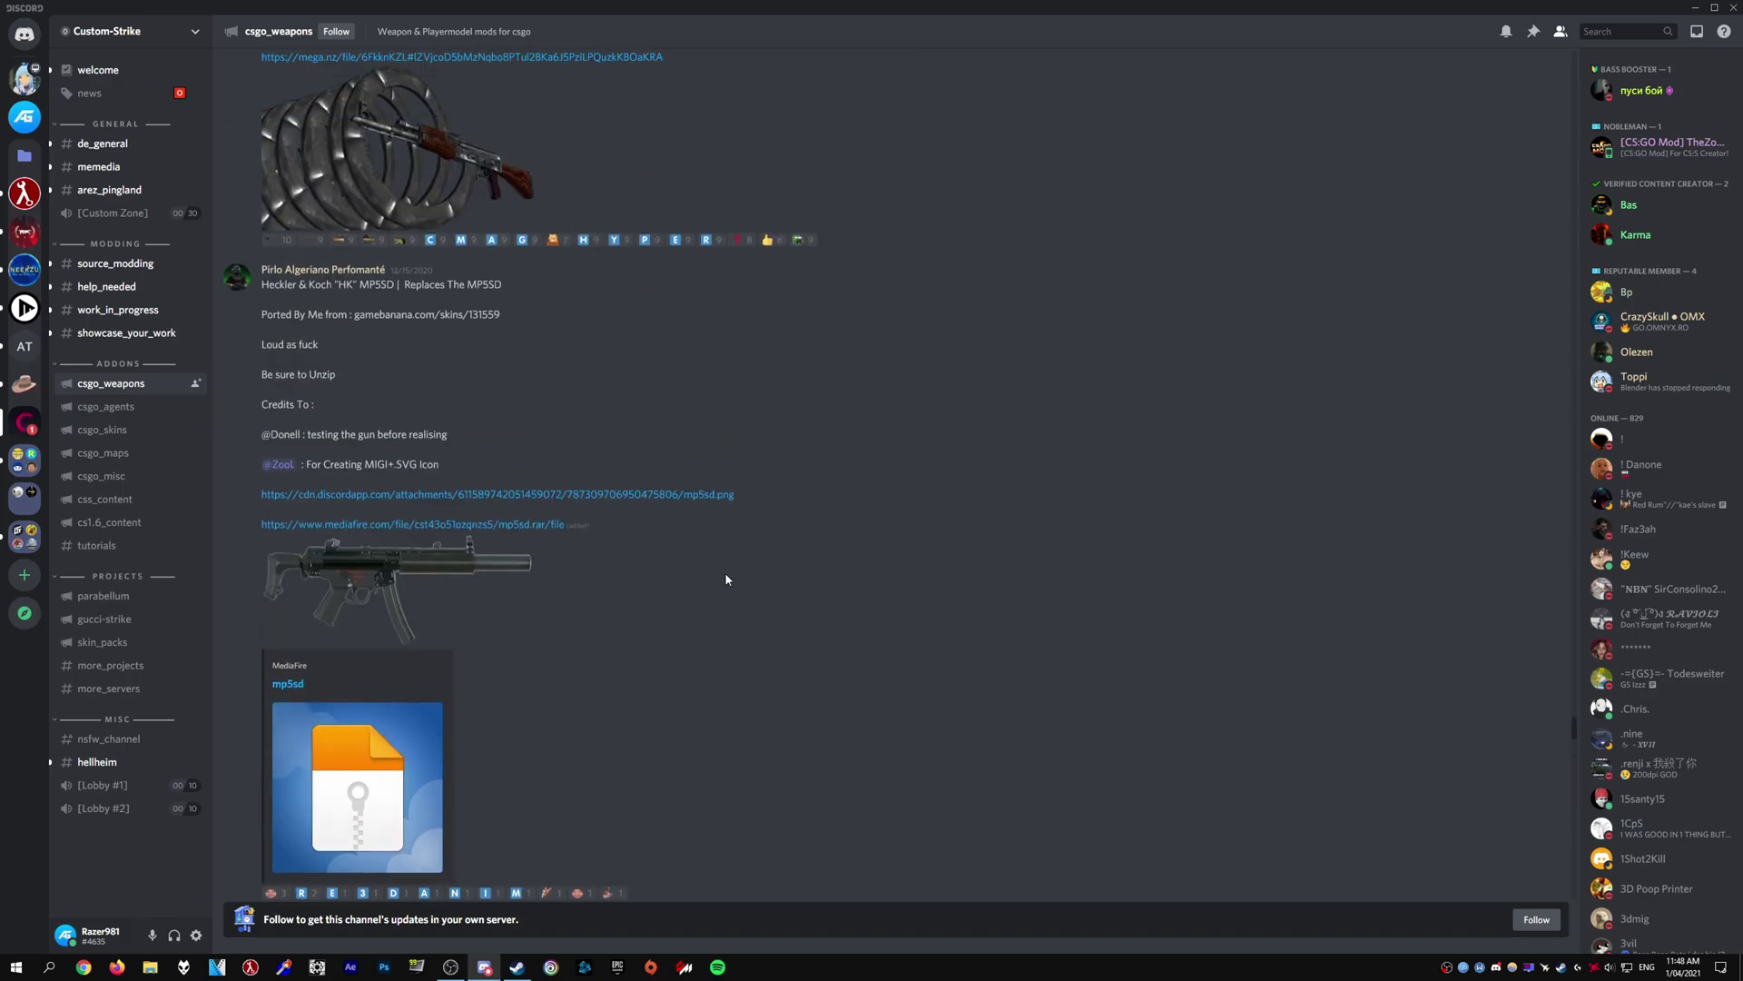
scroll(727, 576, up, 10)
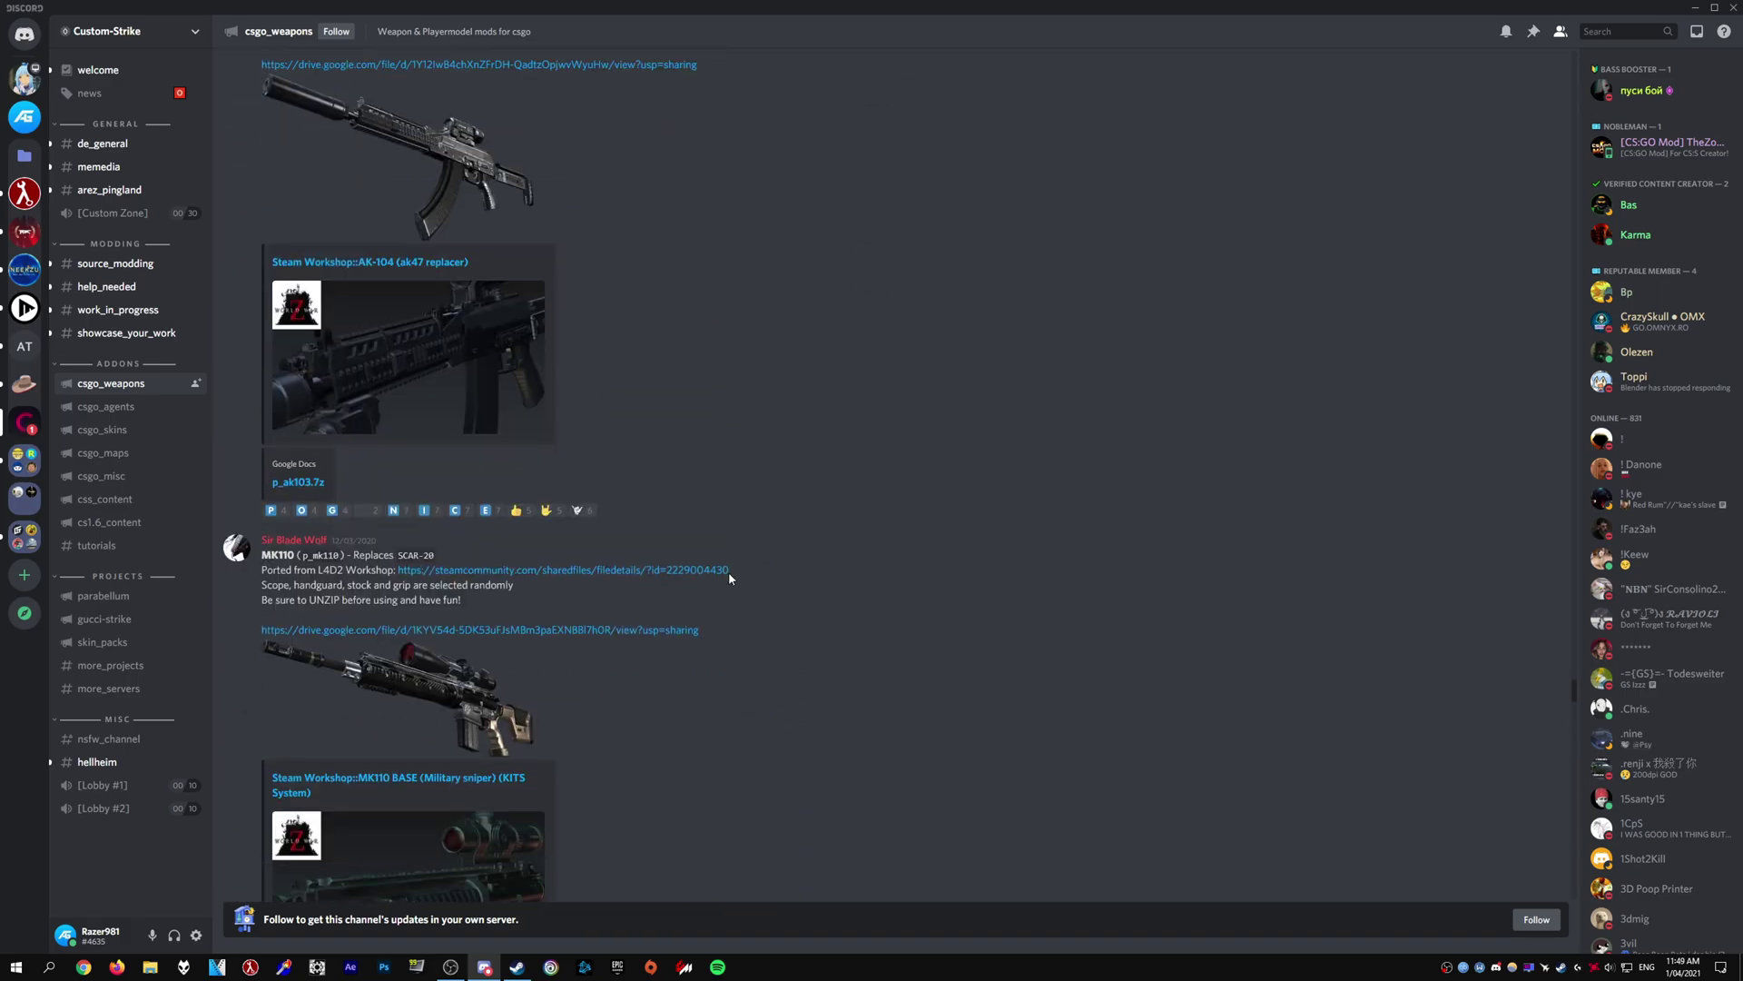
click(105, 406)
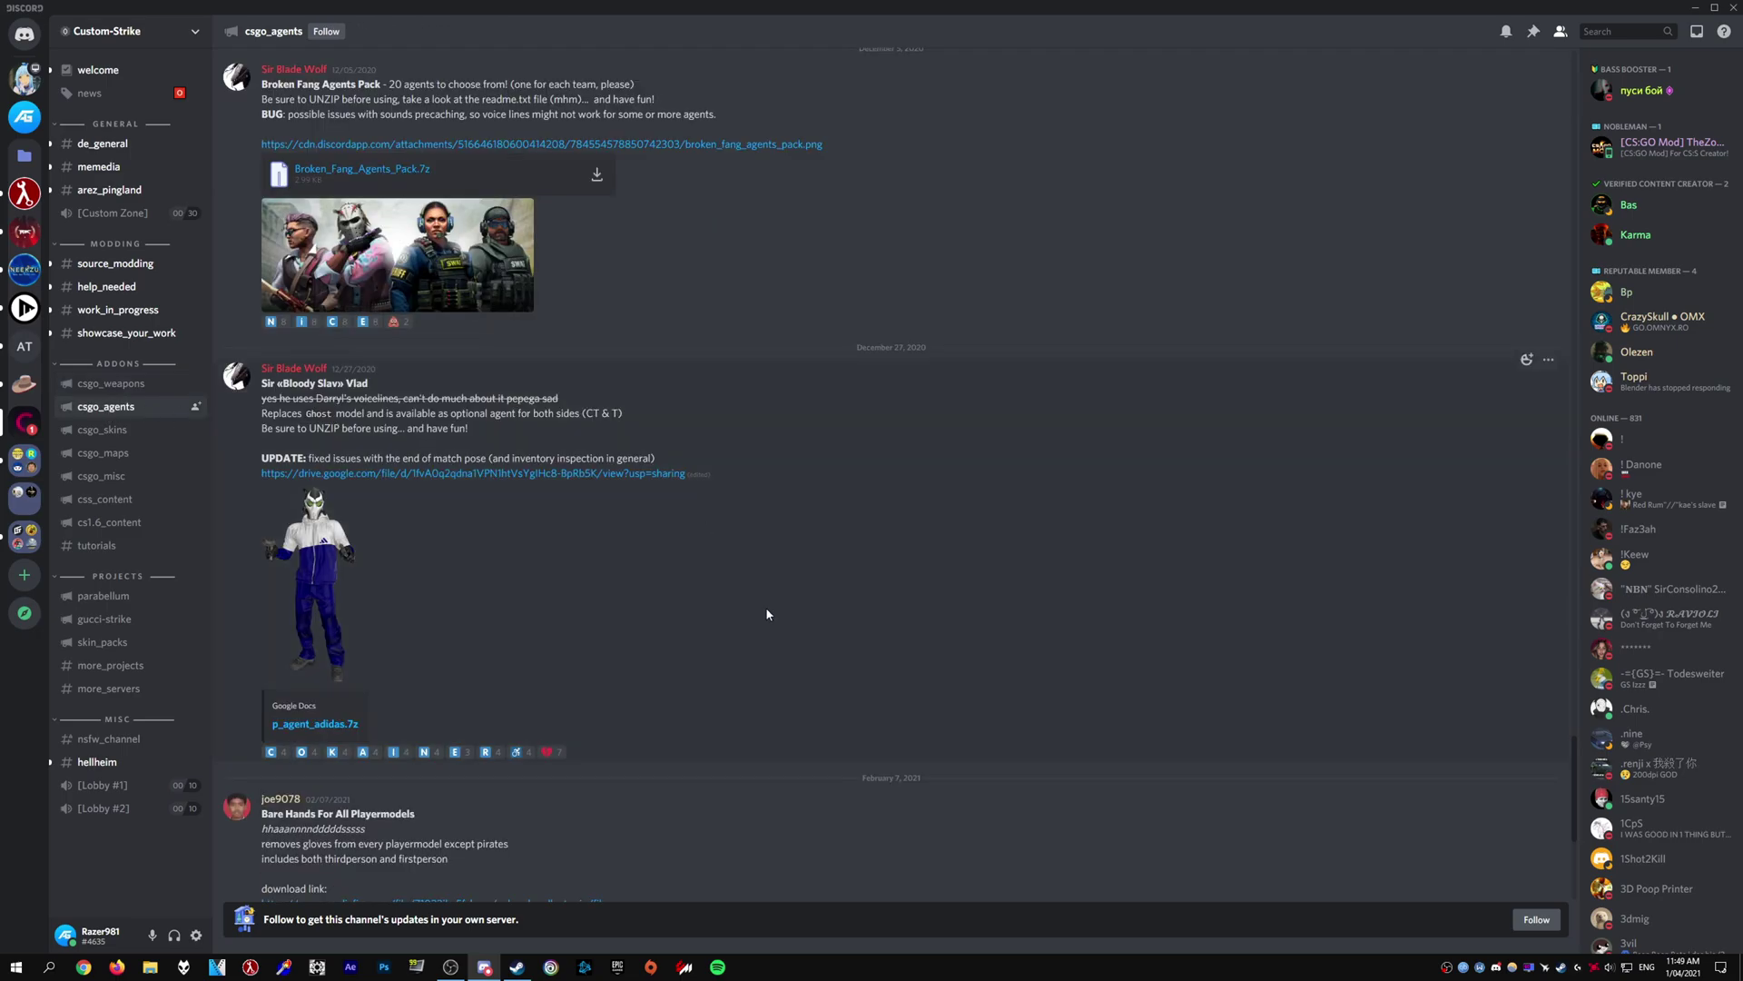
scroll(770, 615, up, 3)
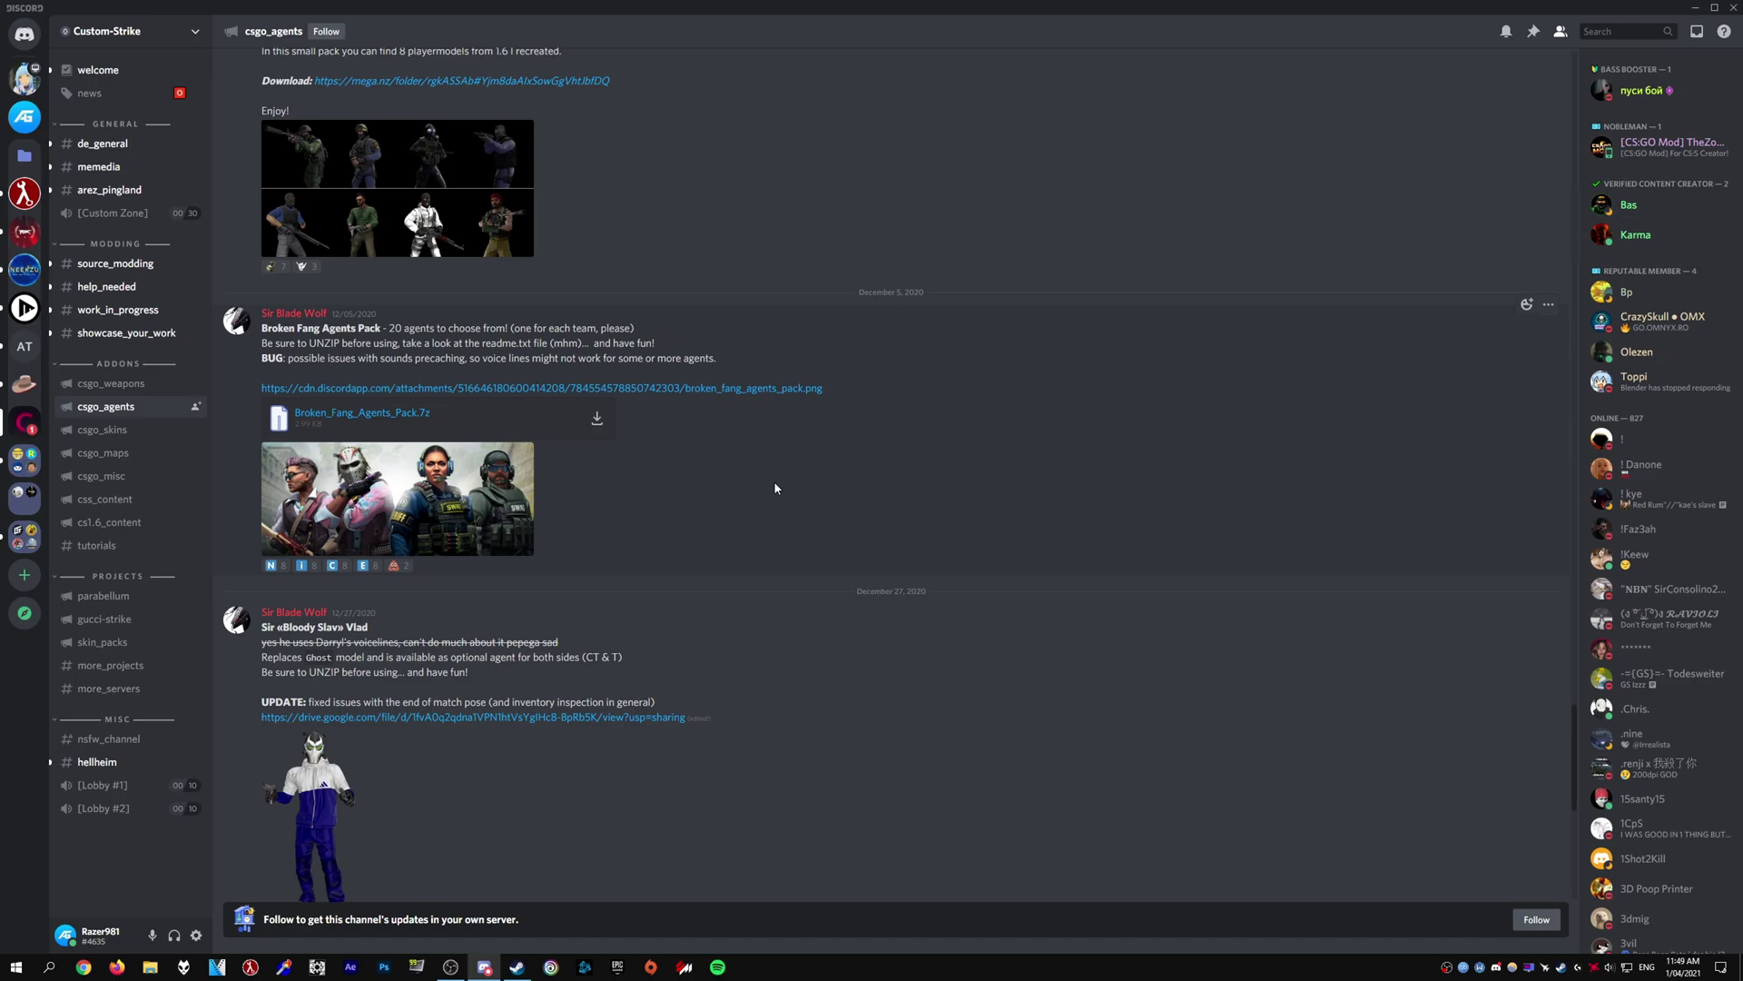
Step: Browse csgo_skins and preview the Broken Fang Bonus Pack gloves image
click(107, 430)
scroll(748, 701, down, 15)
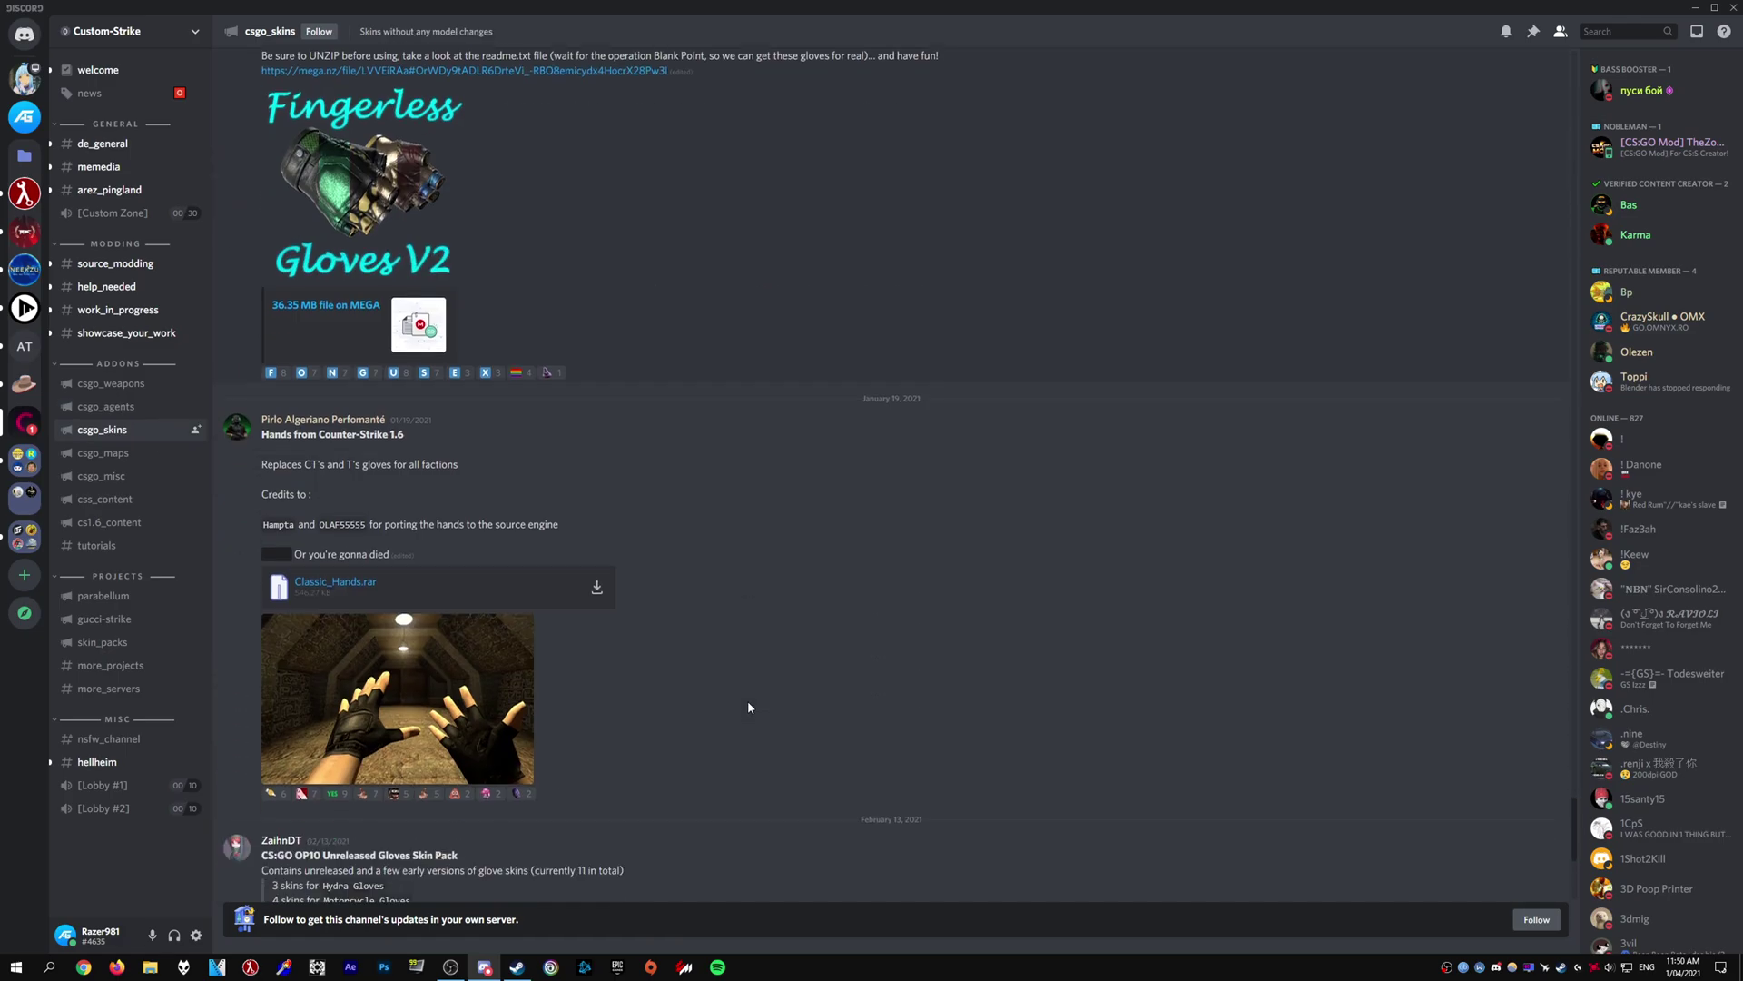
scroll(748, 700, up, 15)
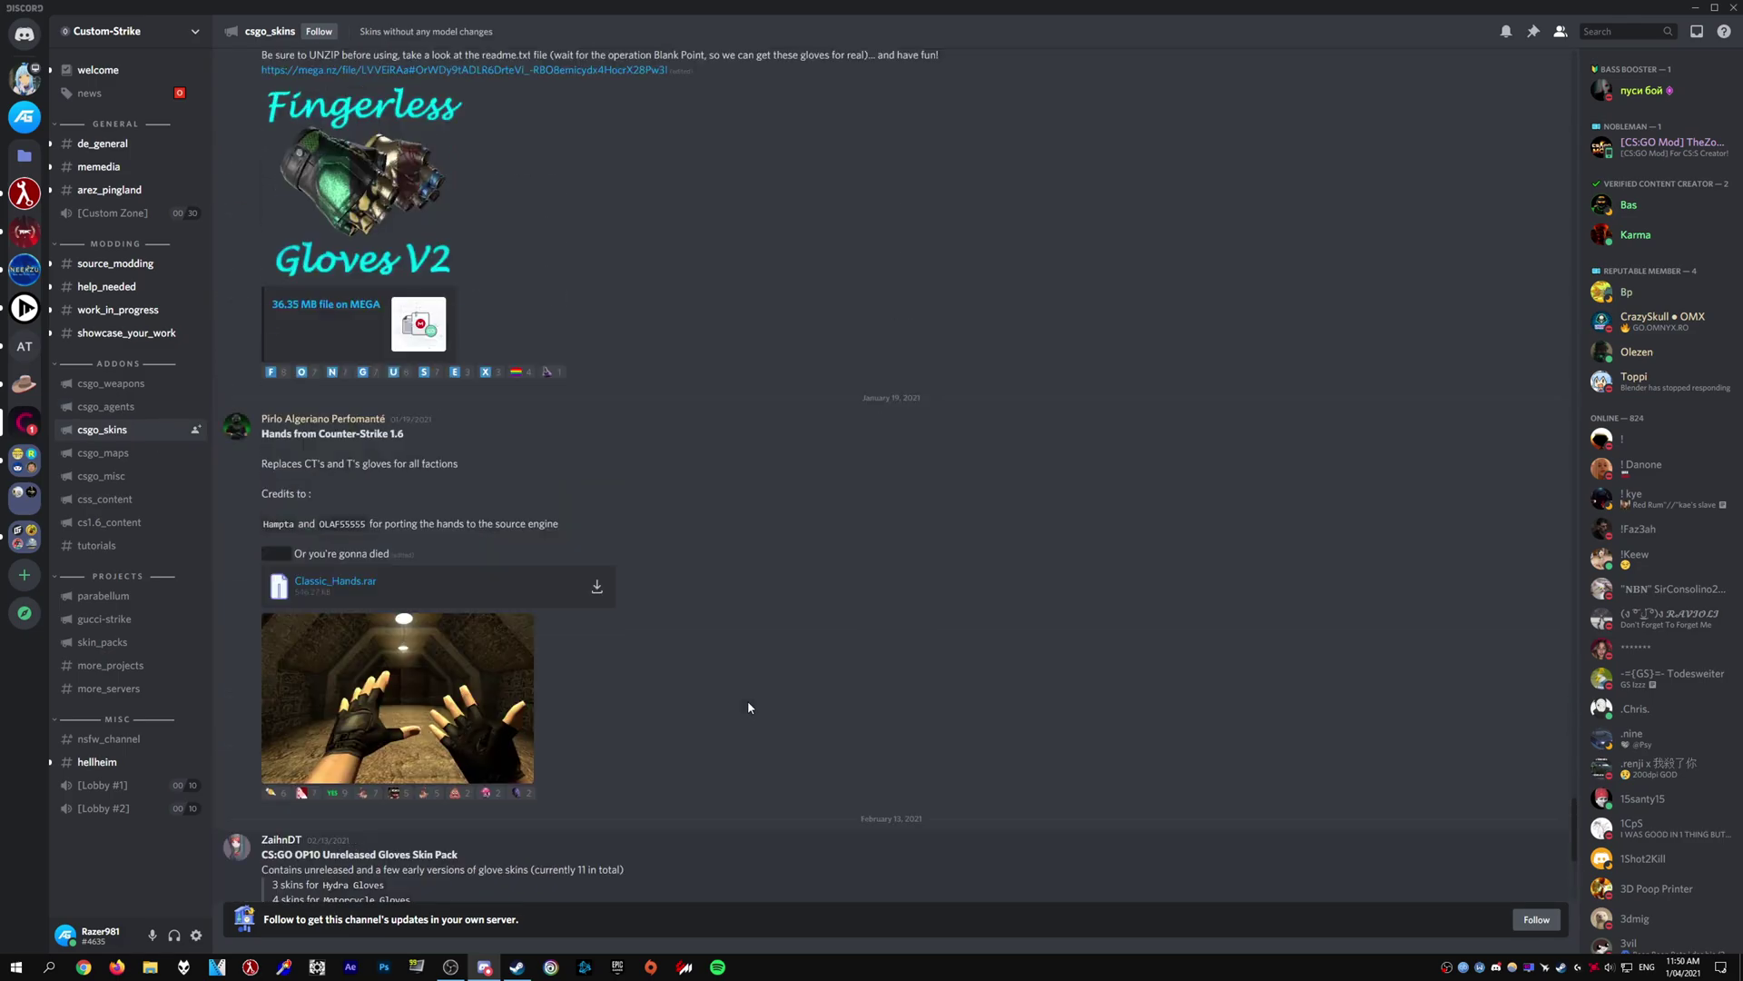
click(483, 548)
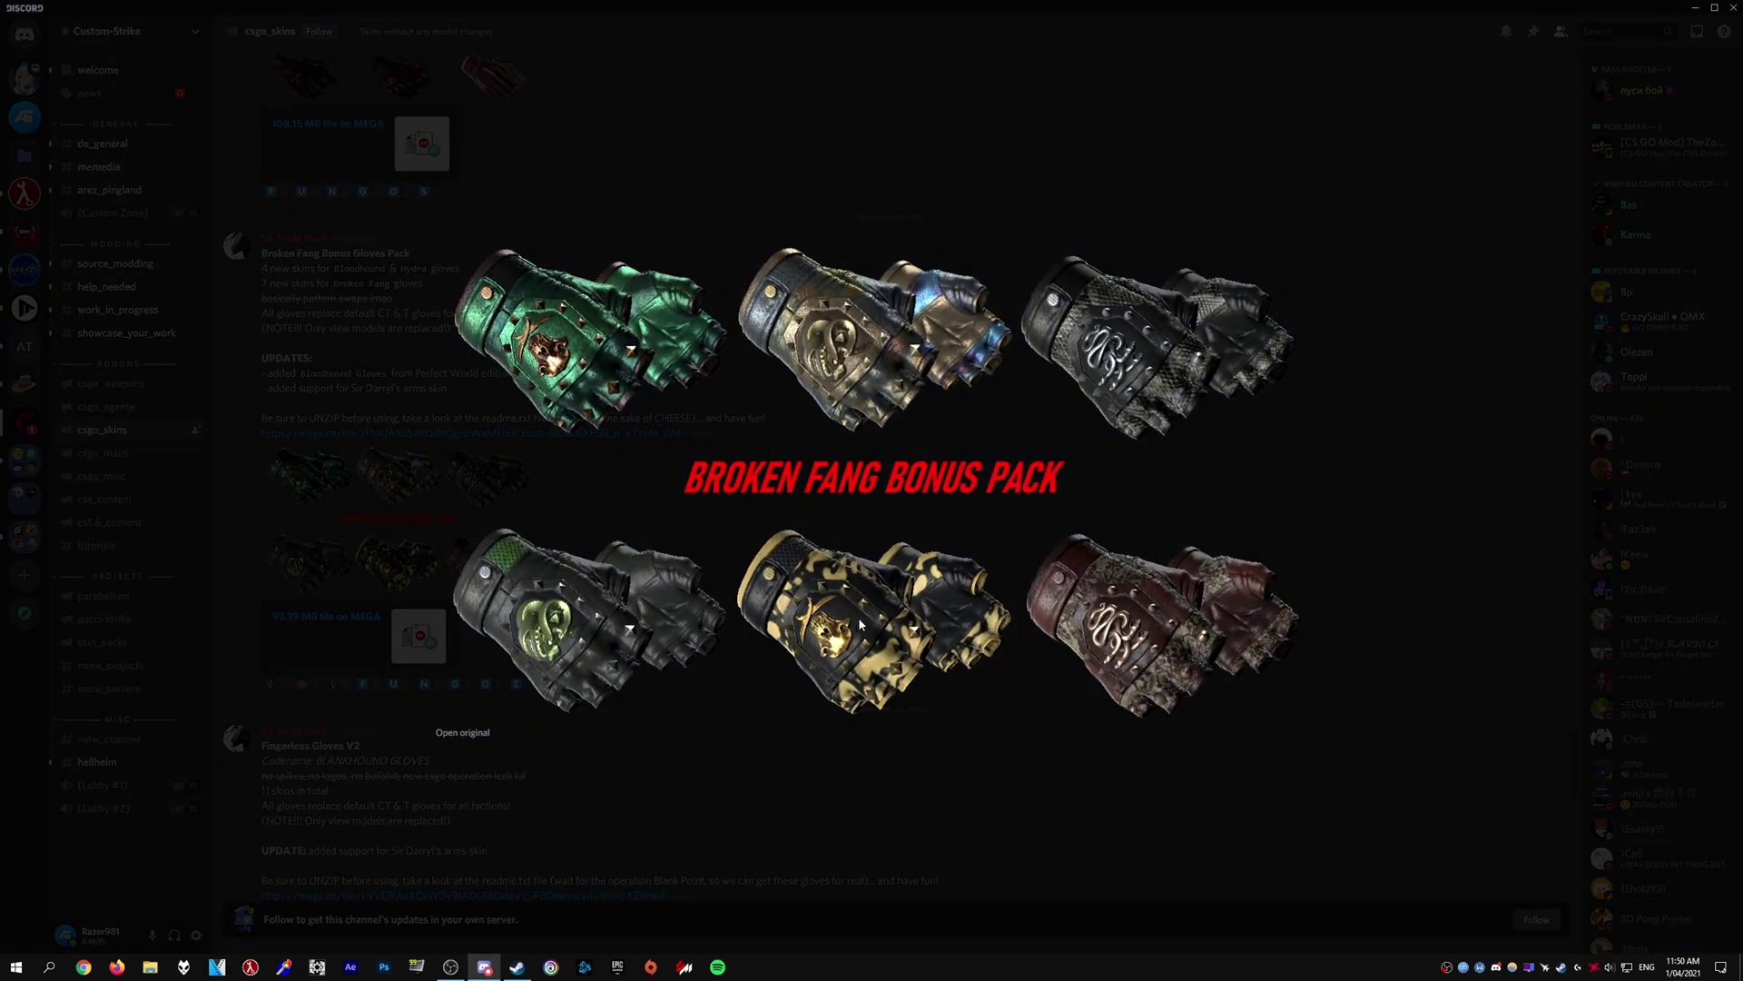
click(380, 511)
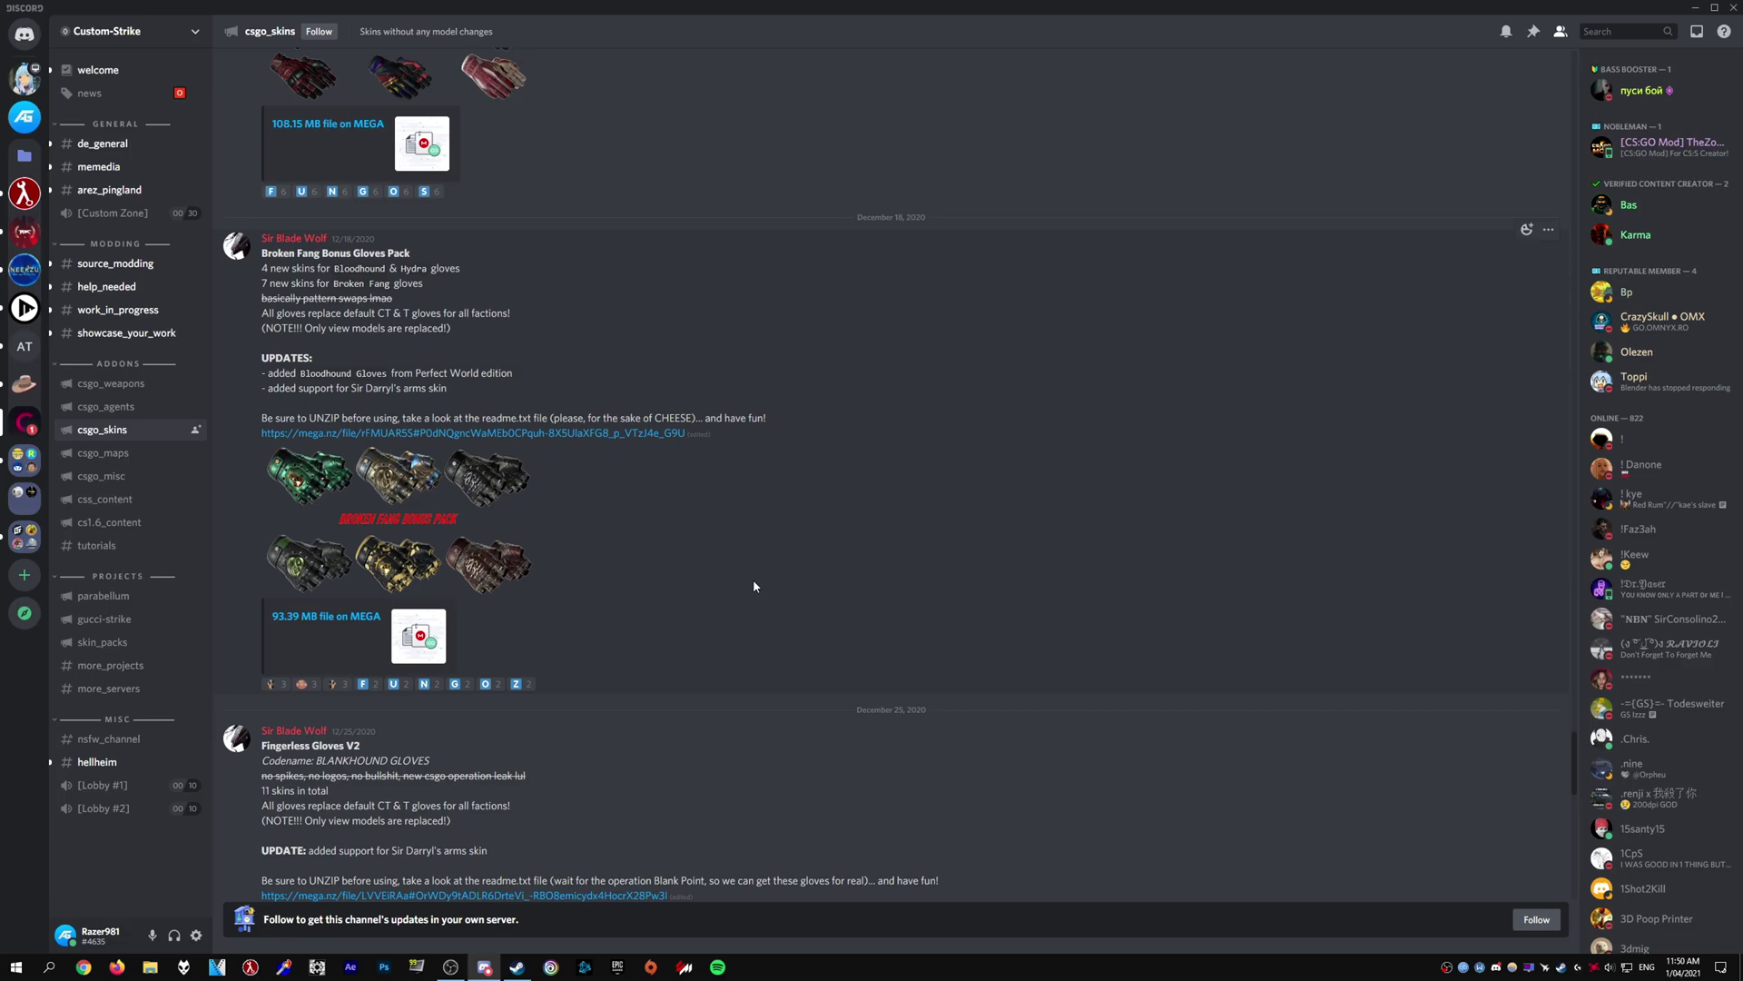
Step: Return to csgo_weapons and preview the No Scopes Pack image
key(alt+Up)
key(alt+Up)
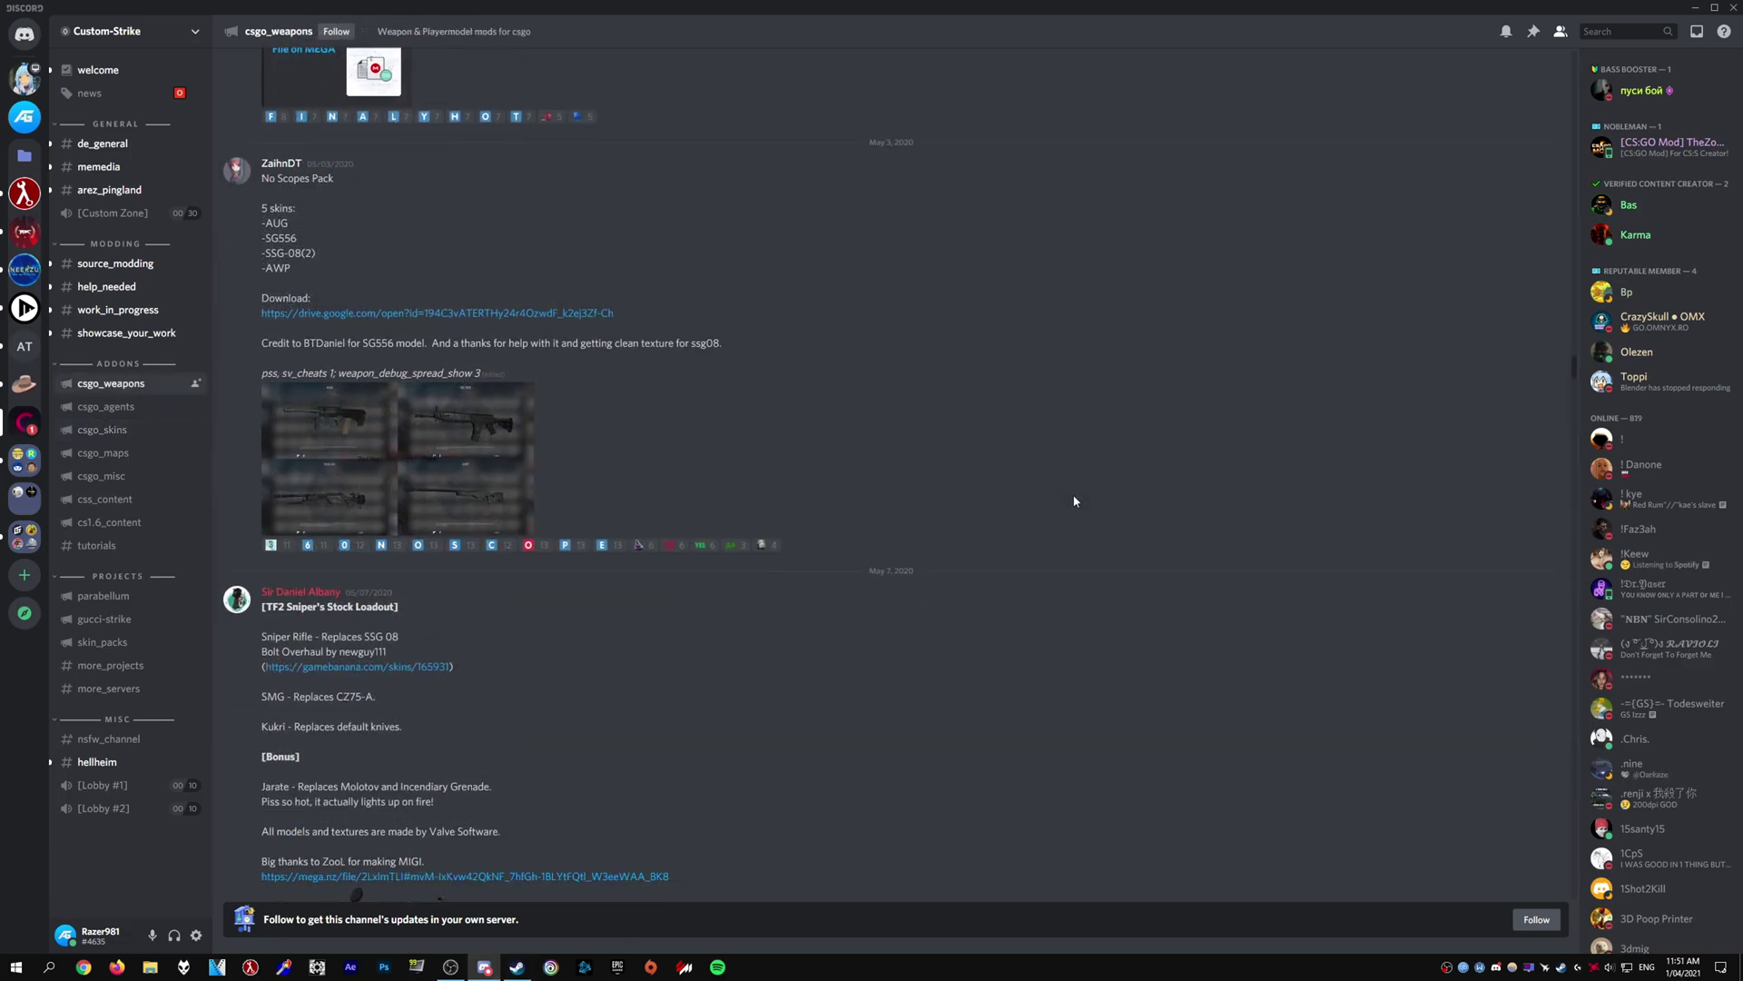
click(491, 606)
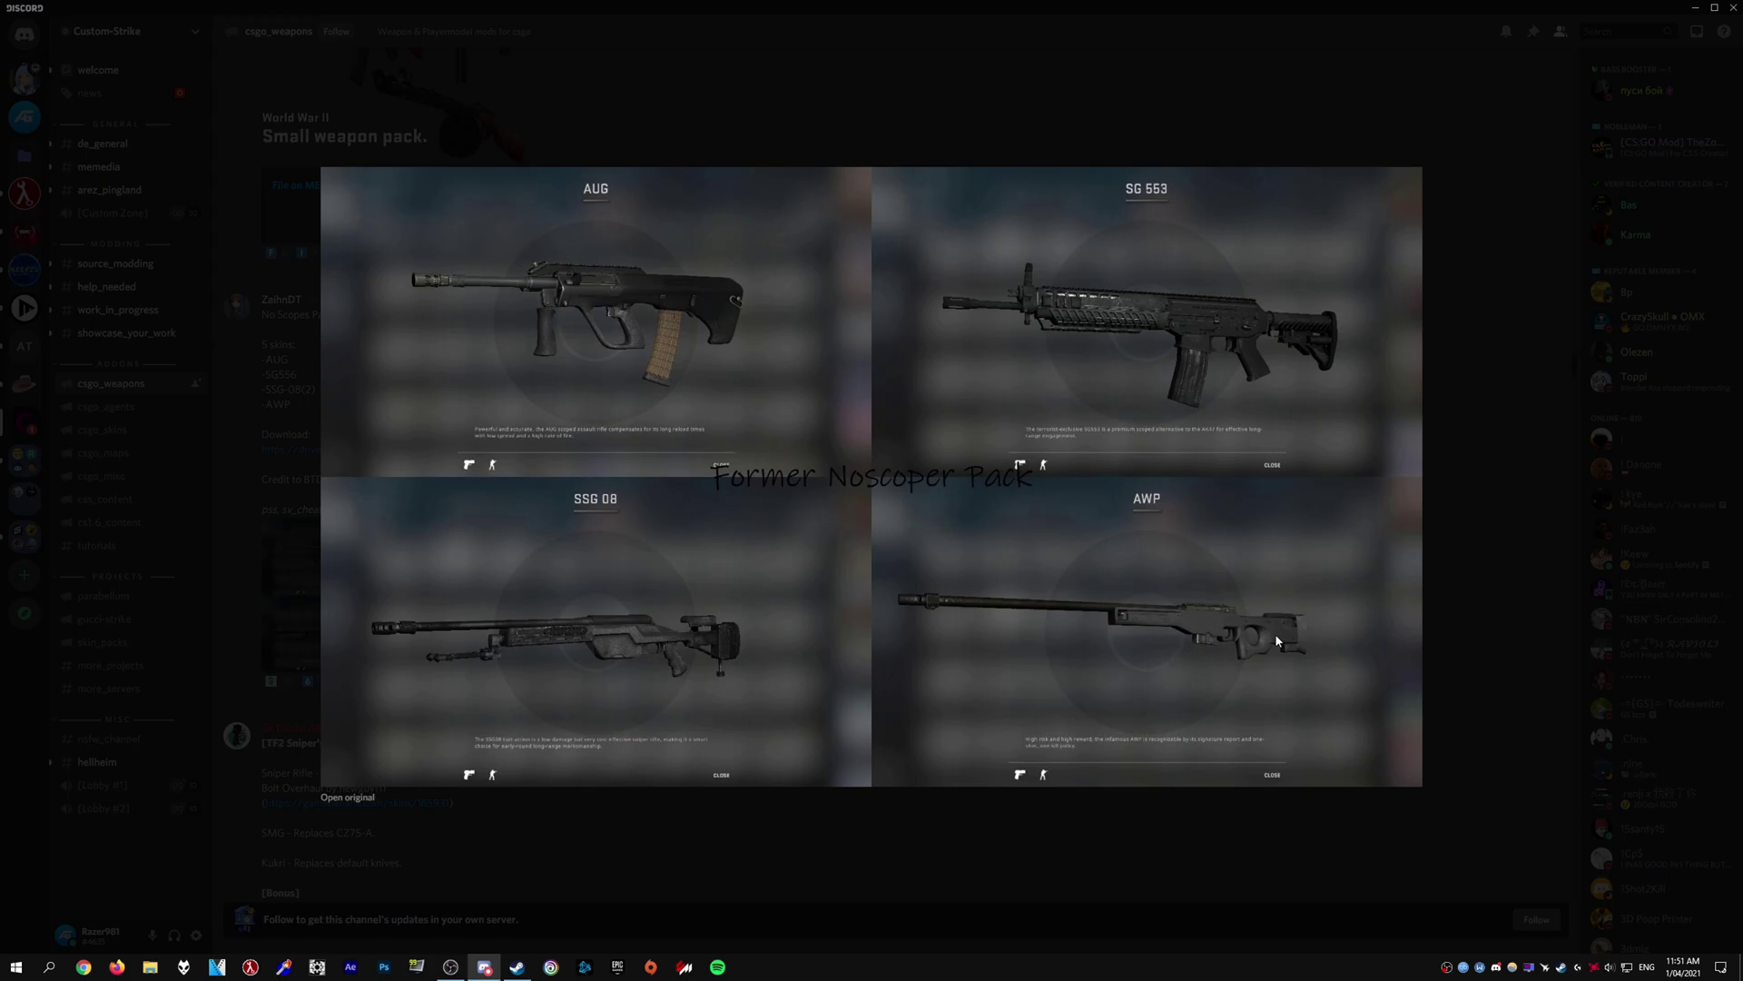
click(951, 805)
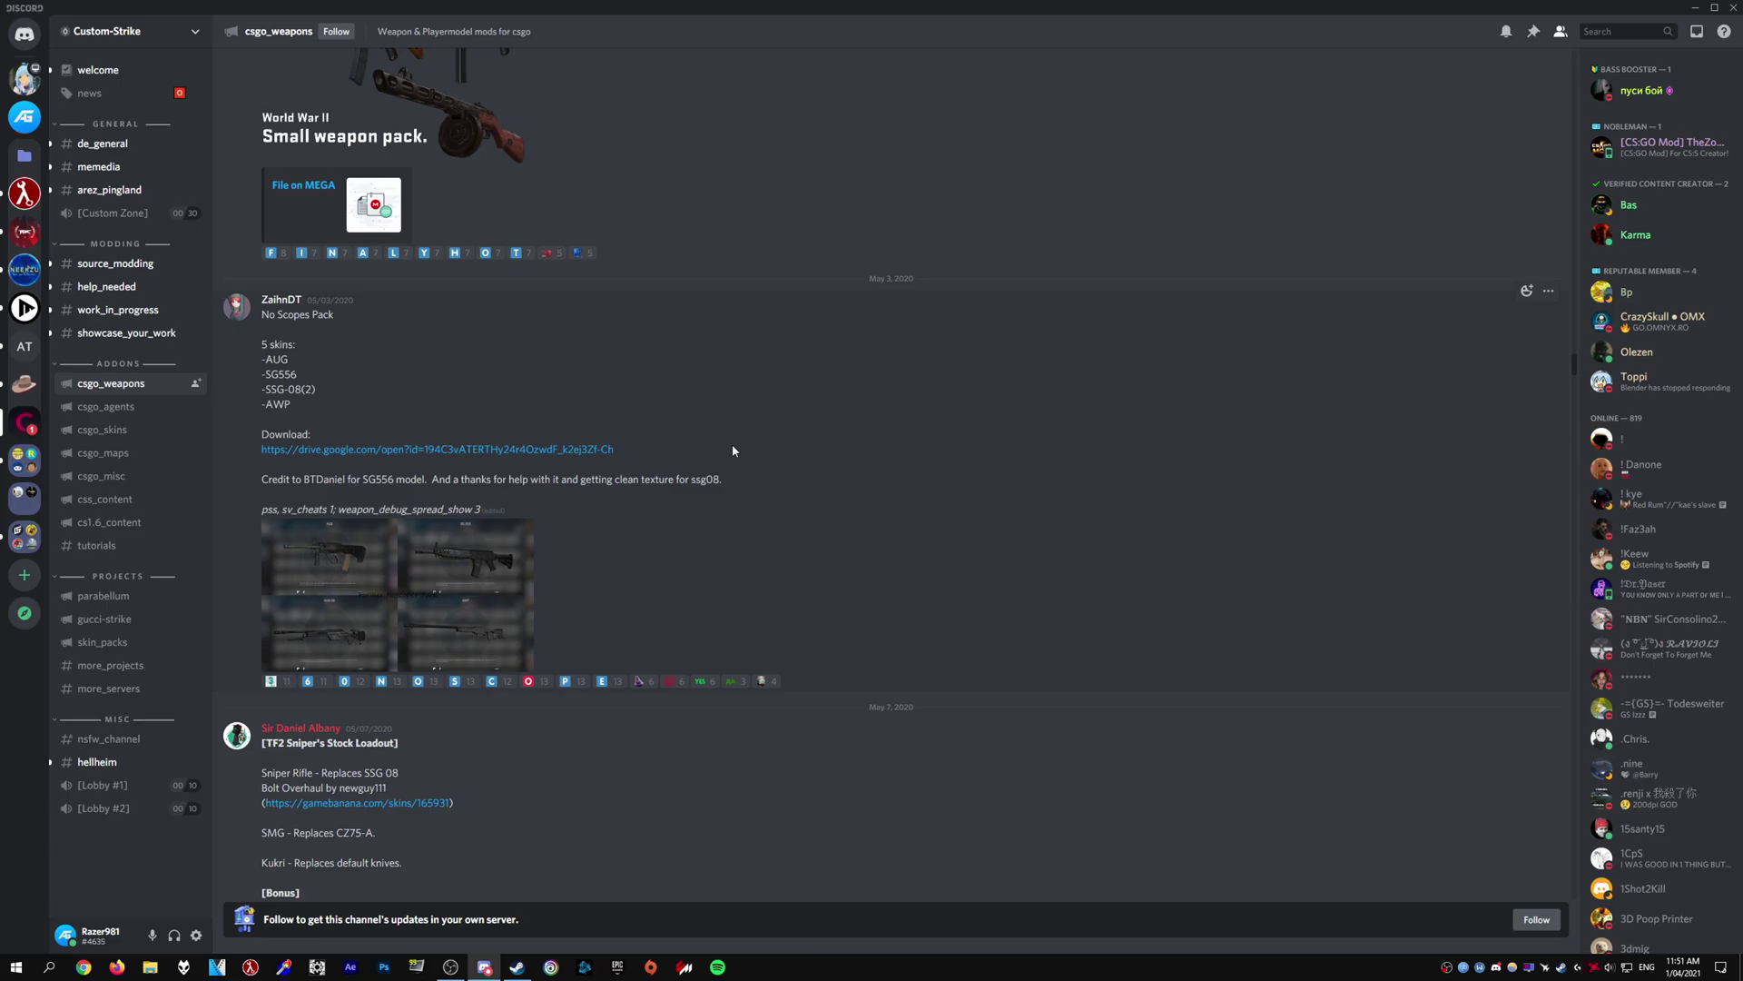
Step: Browse csgo_maps, previewing the Nuke and Mint Italy images
click(103, 453)
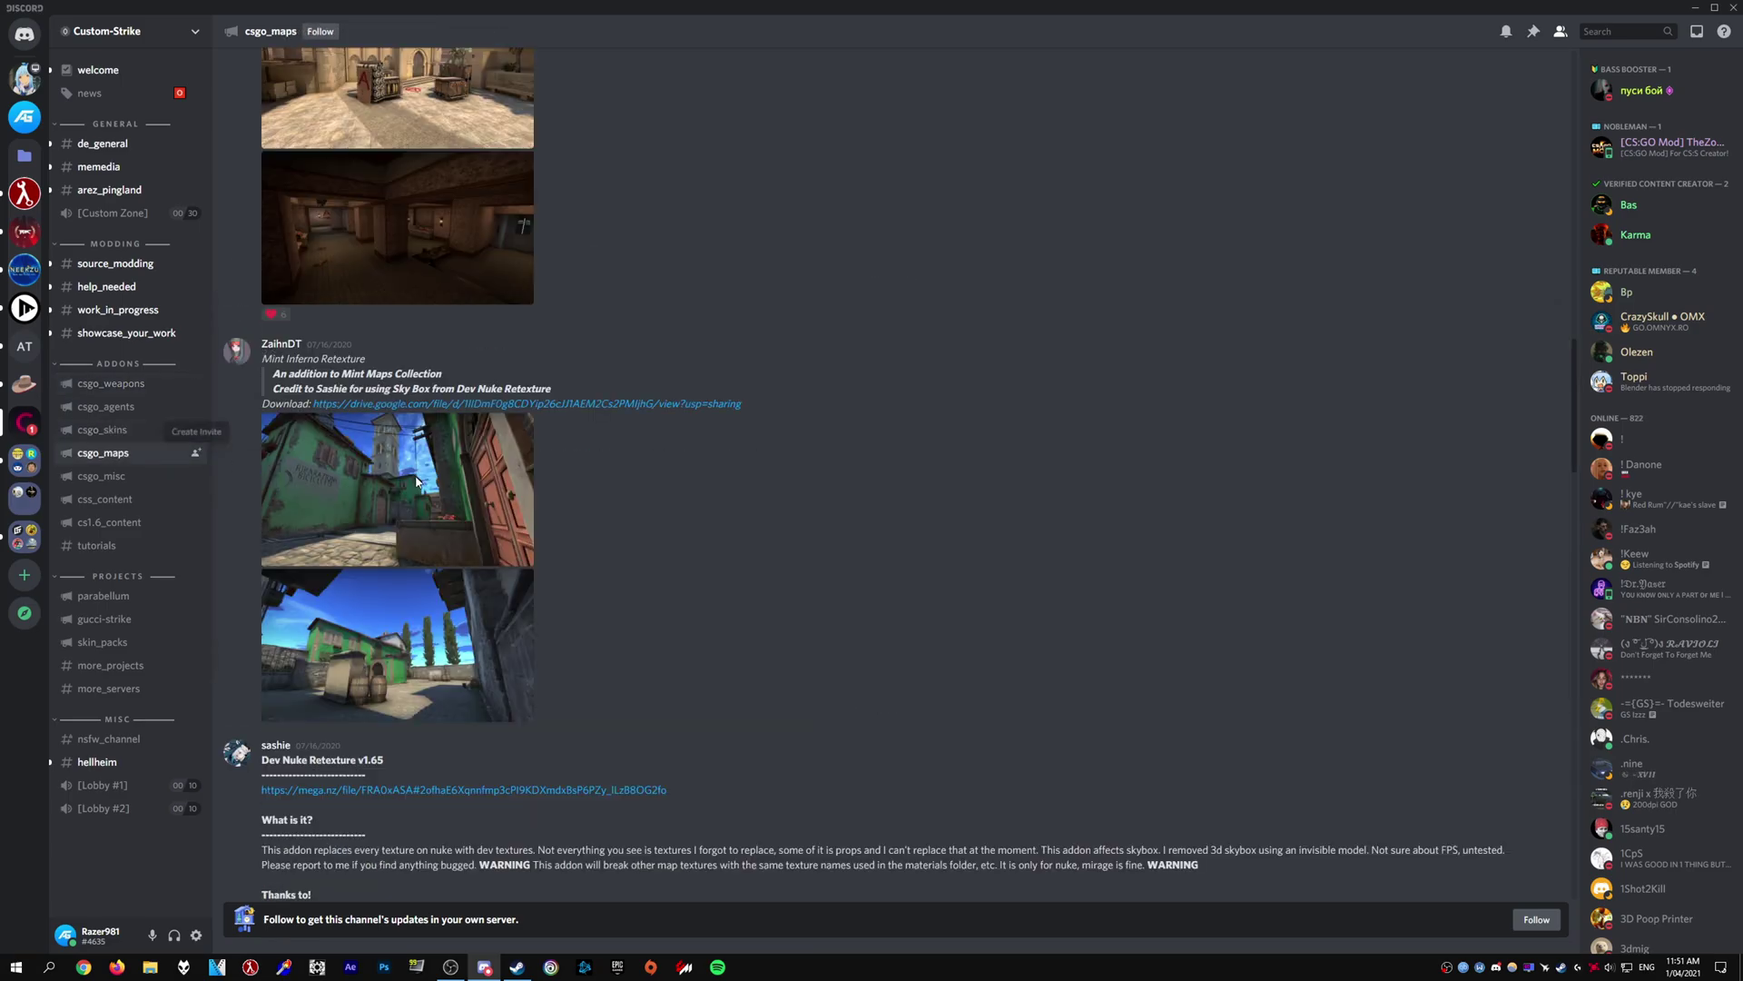
scroll(750, 554, down, 7)
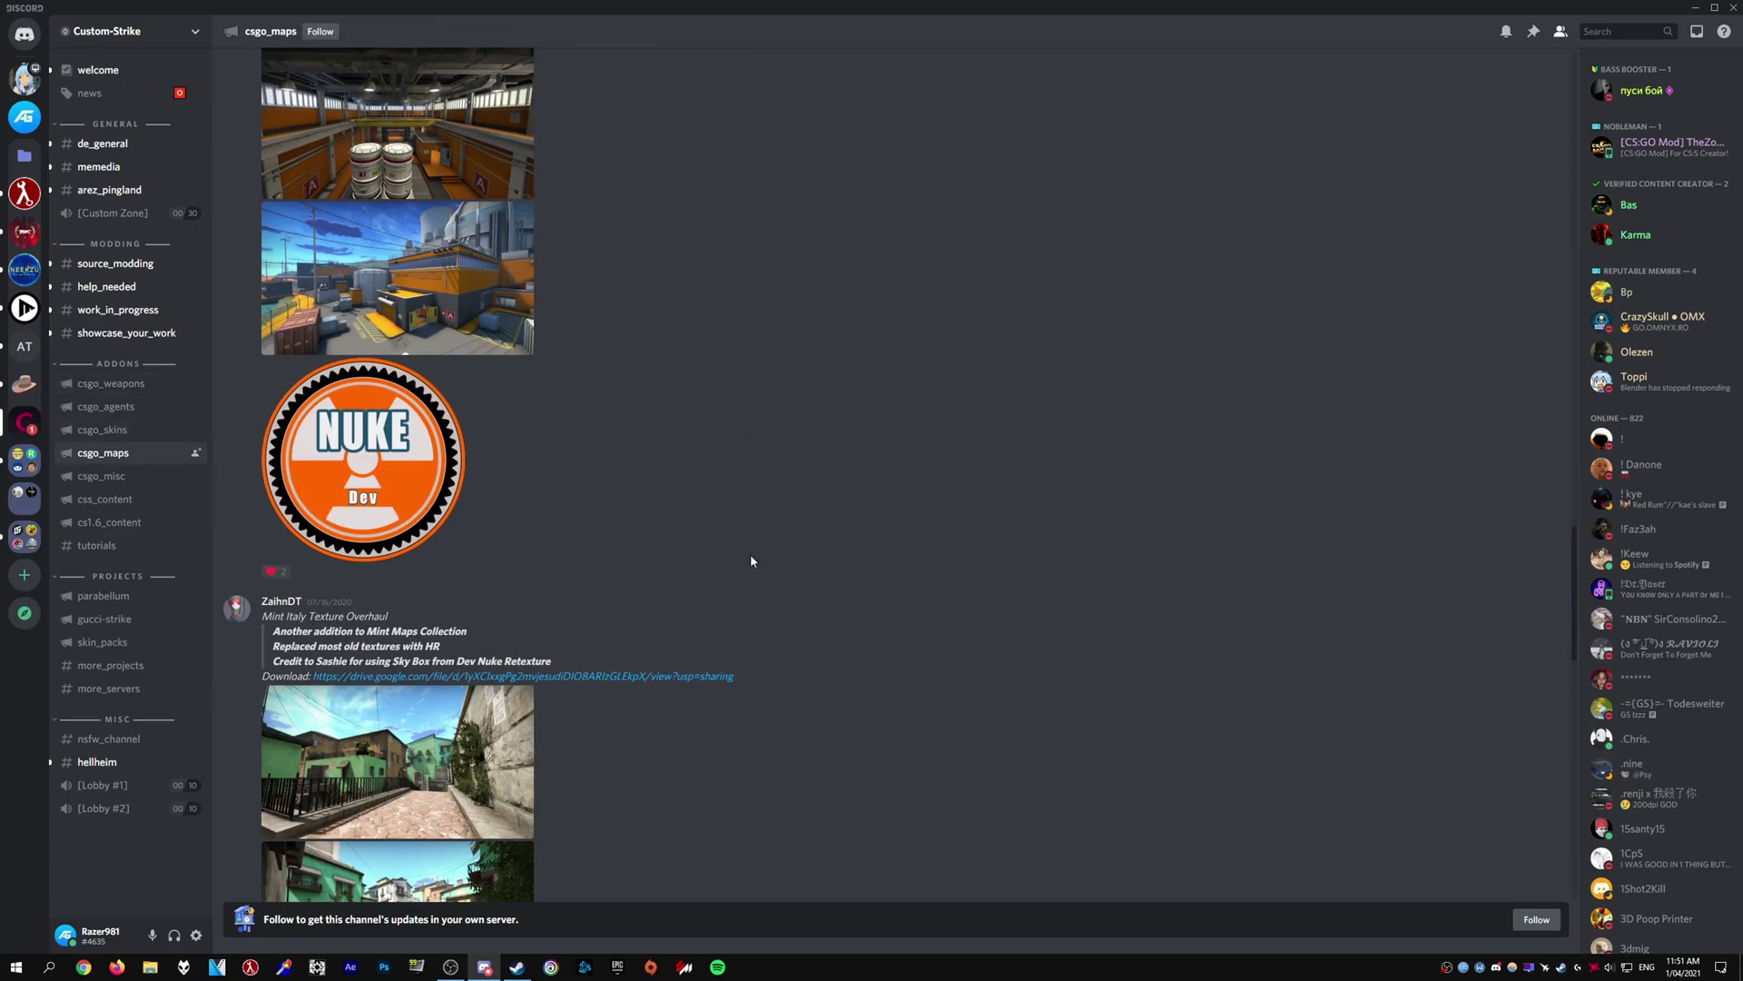
click(500, 487)
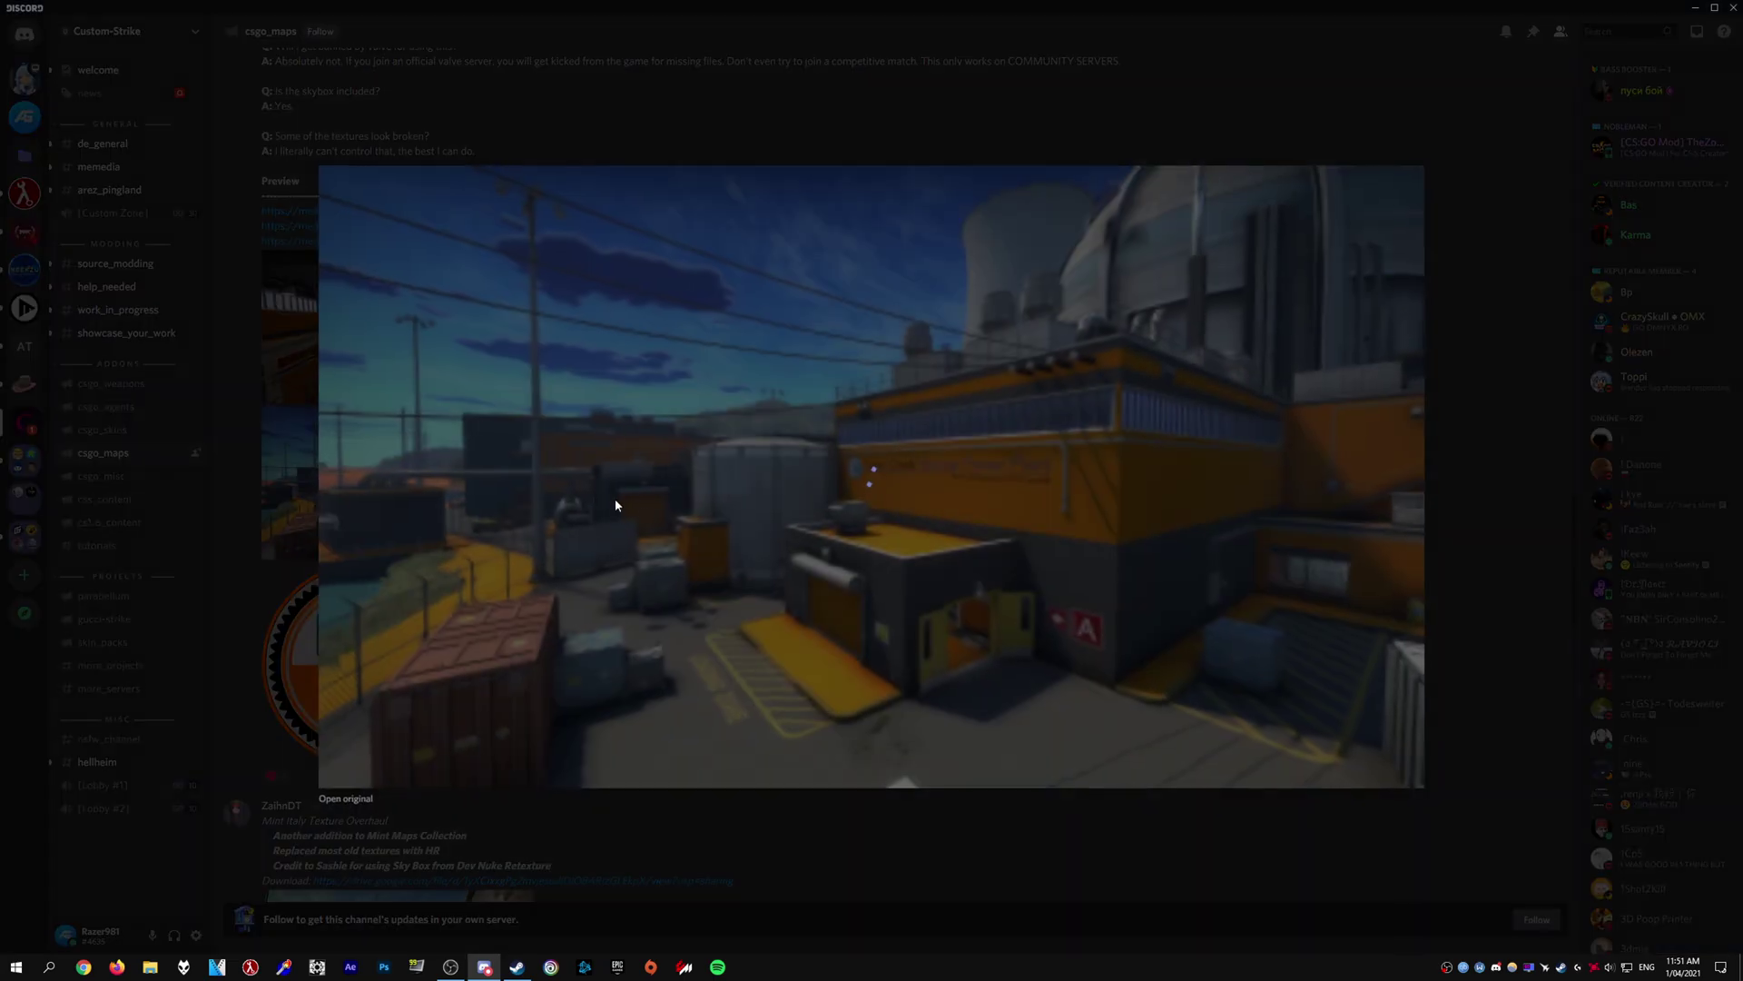
key(Escape)
scroll(850, 586, down, 4)
scroll(850, 585, down, 2)
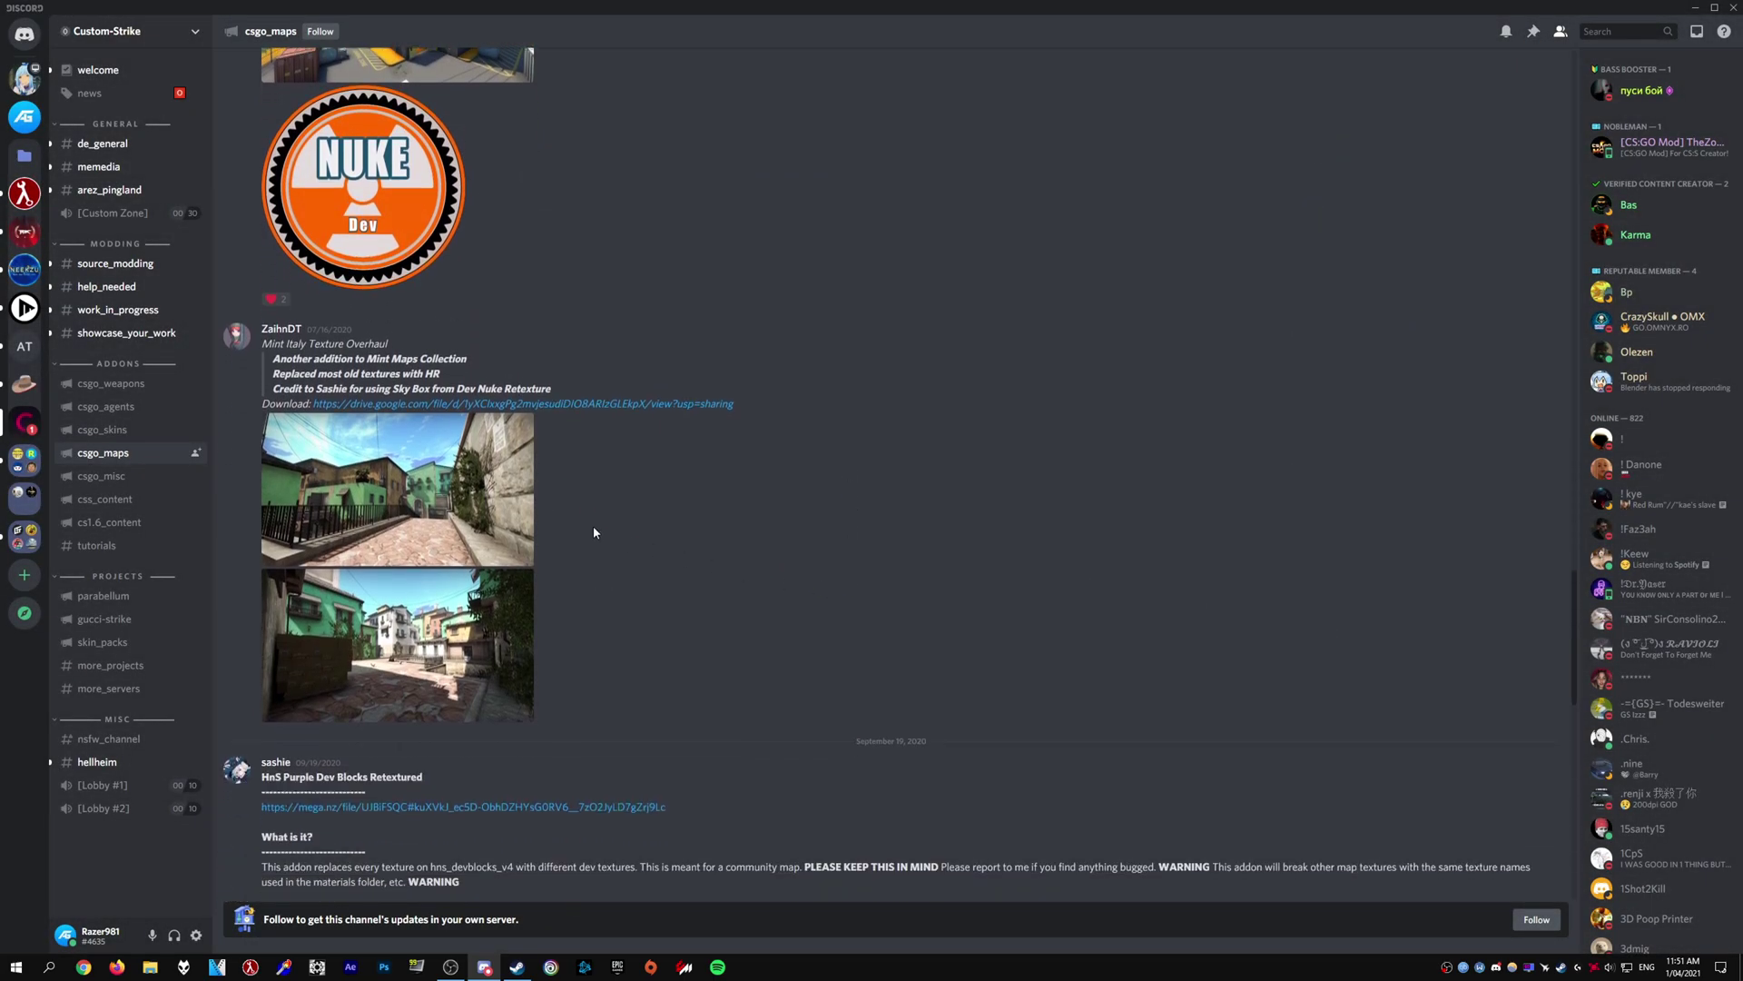
click(385, 508)
key(Escape)
scroll(658, 603, up, 20)
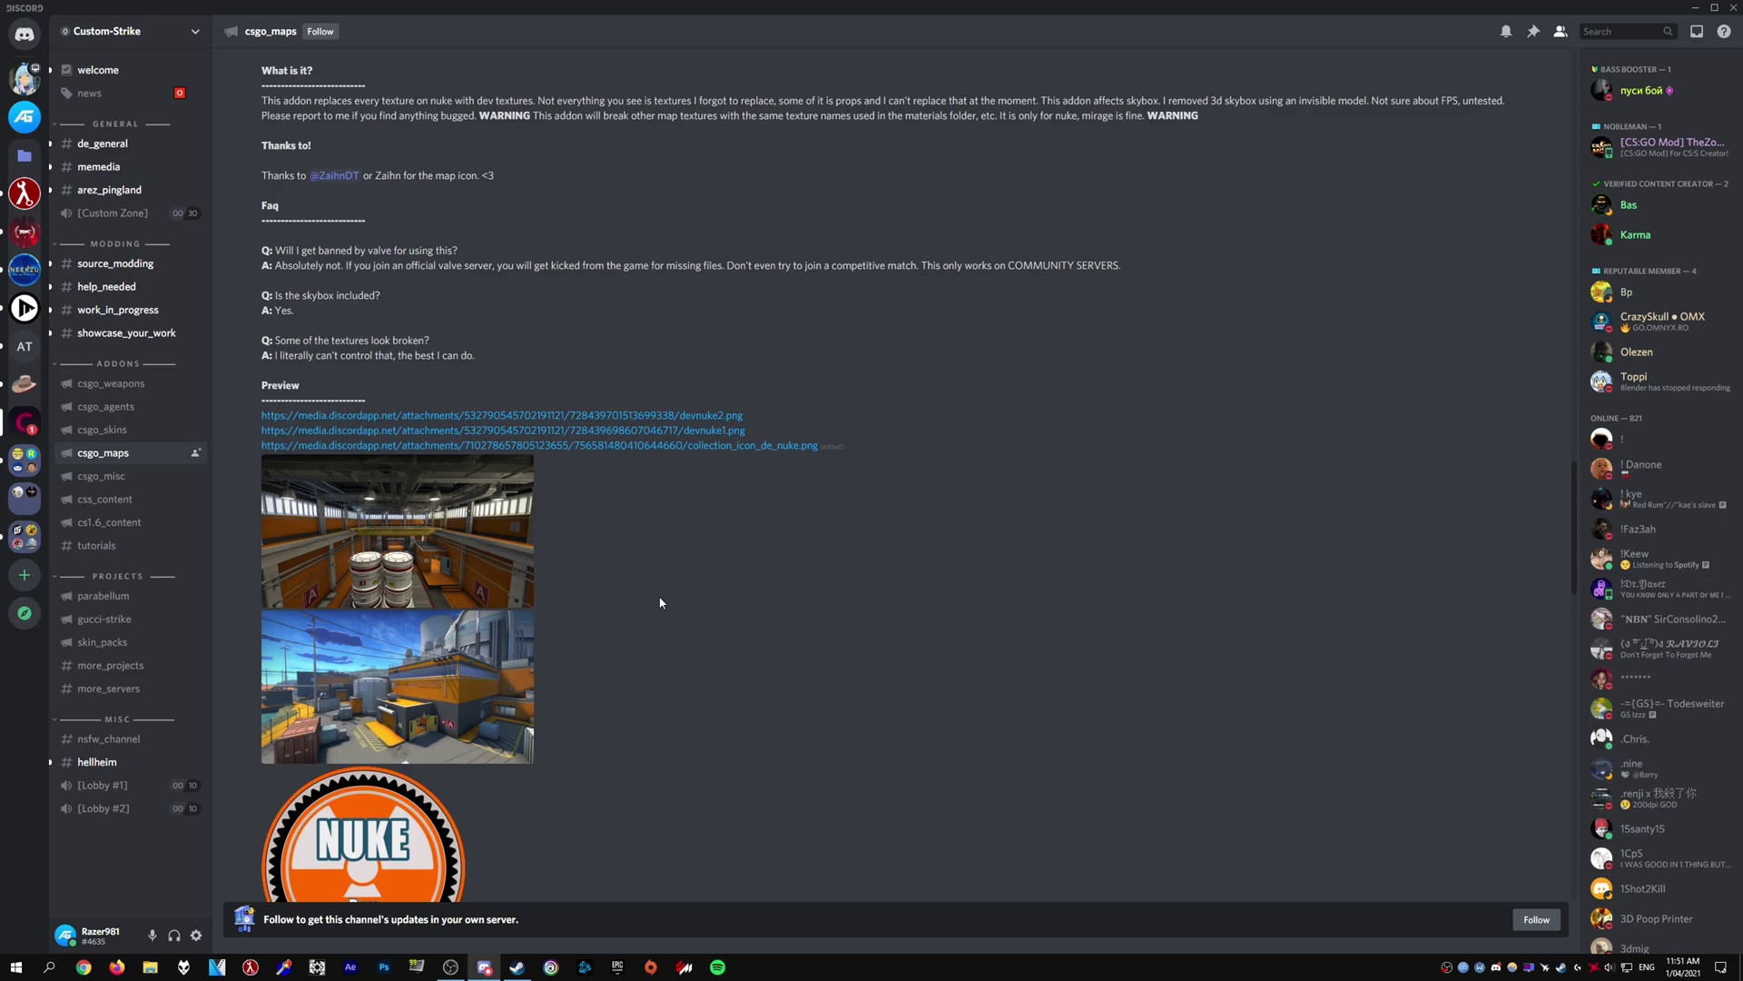
Step: Preview the Modern Mirage Retexture screenshot, then minimise Discord
click(484, 488)
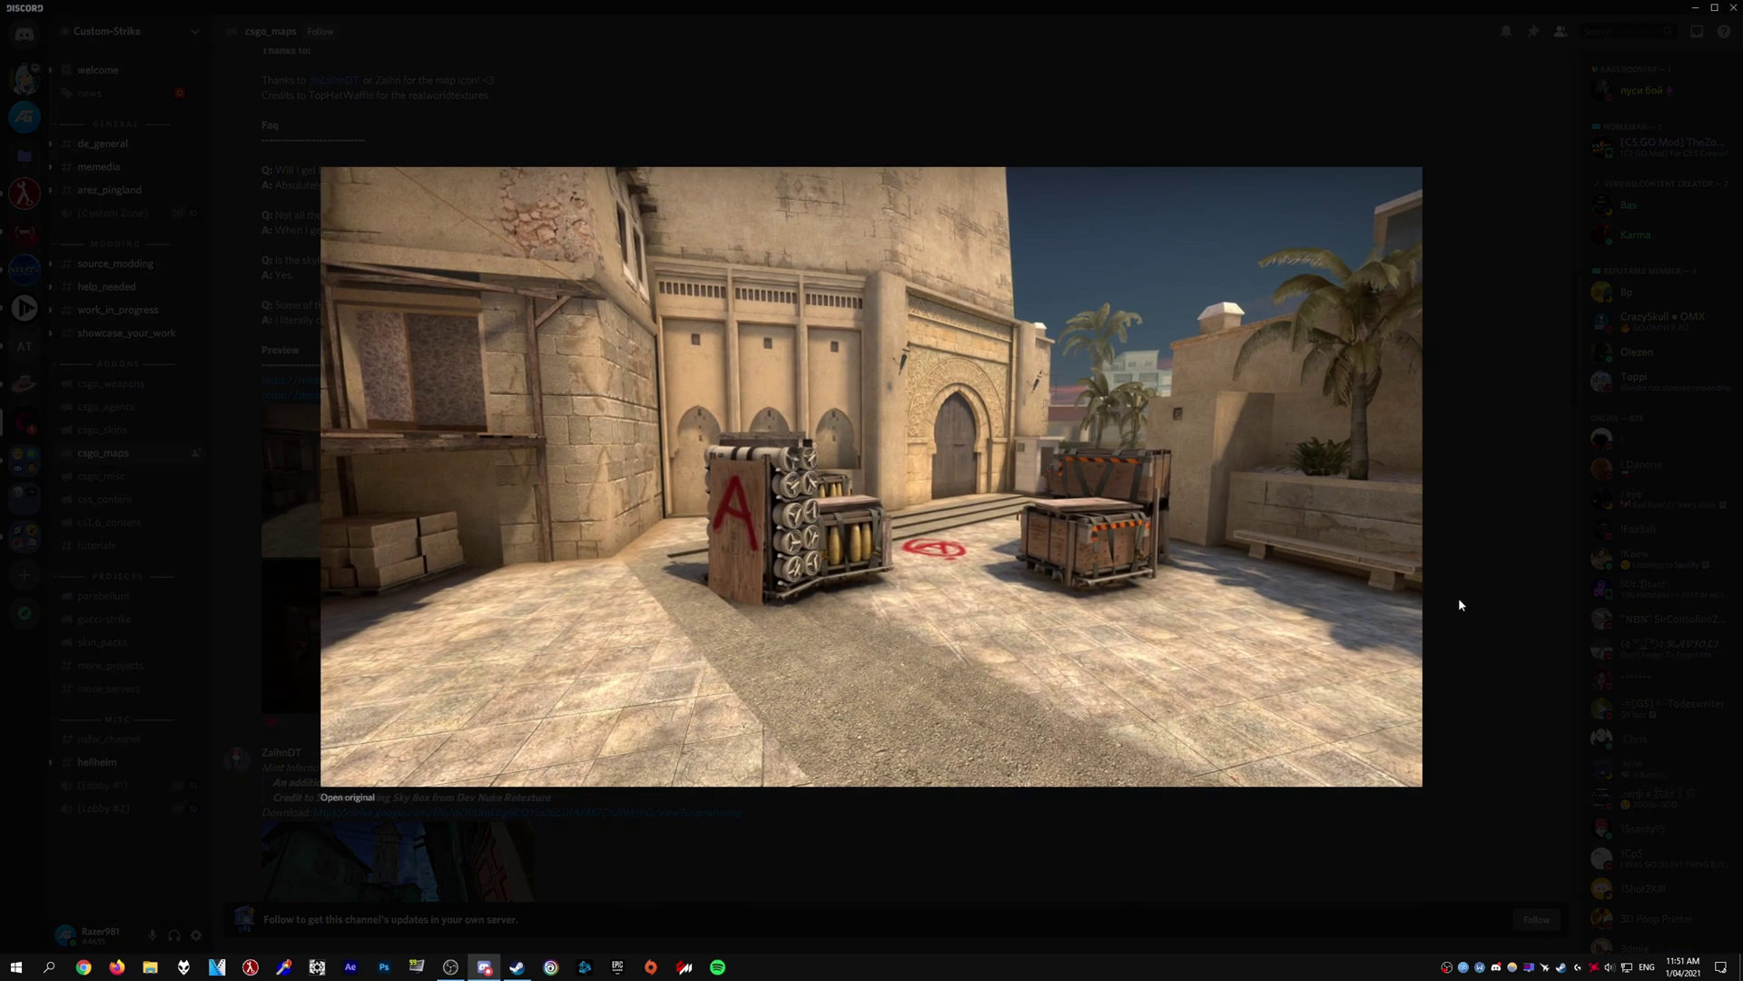
click(1459, 599)
scroll(698, 543, up, 2)
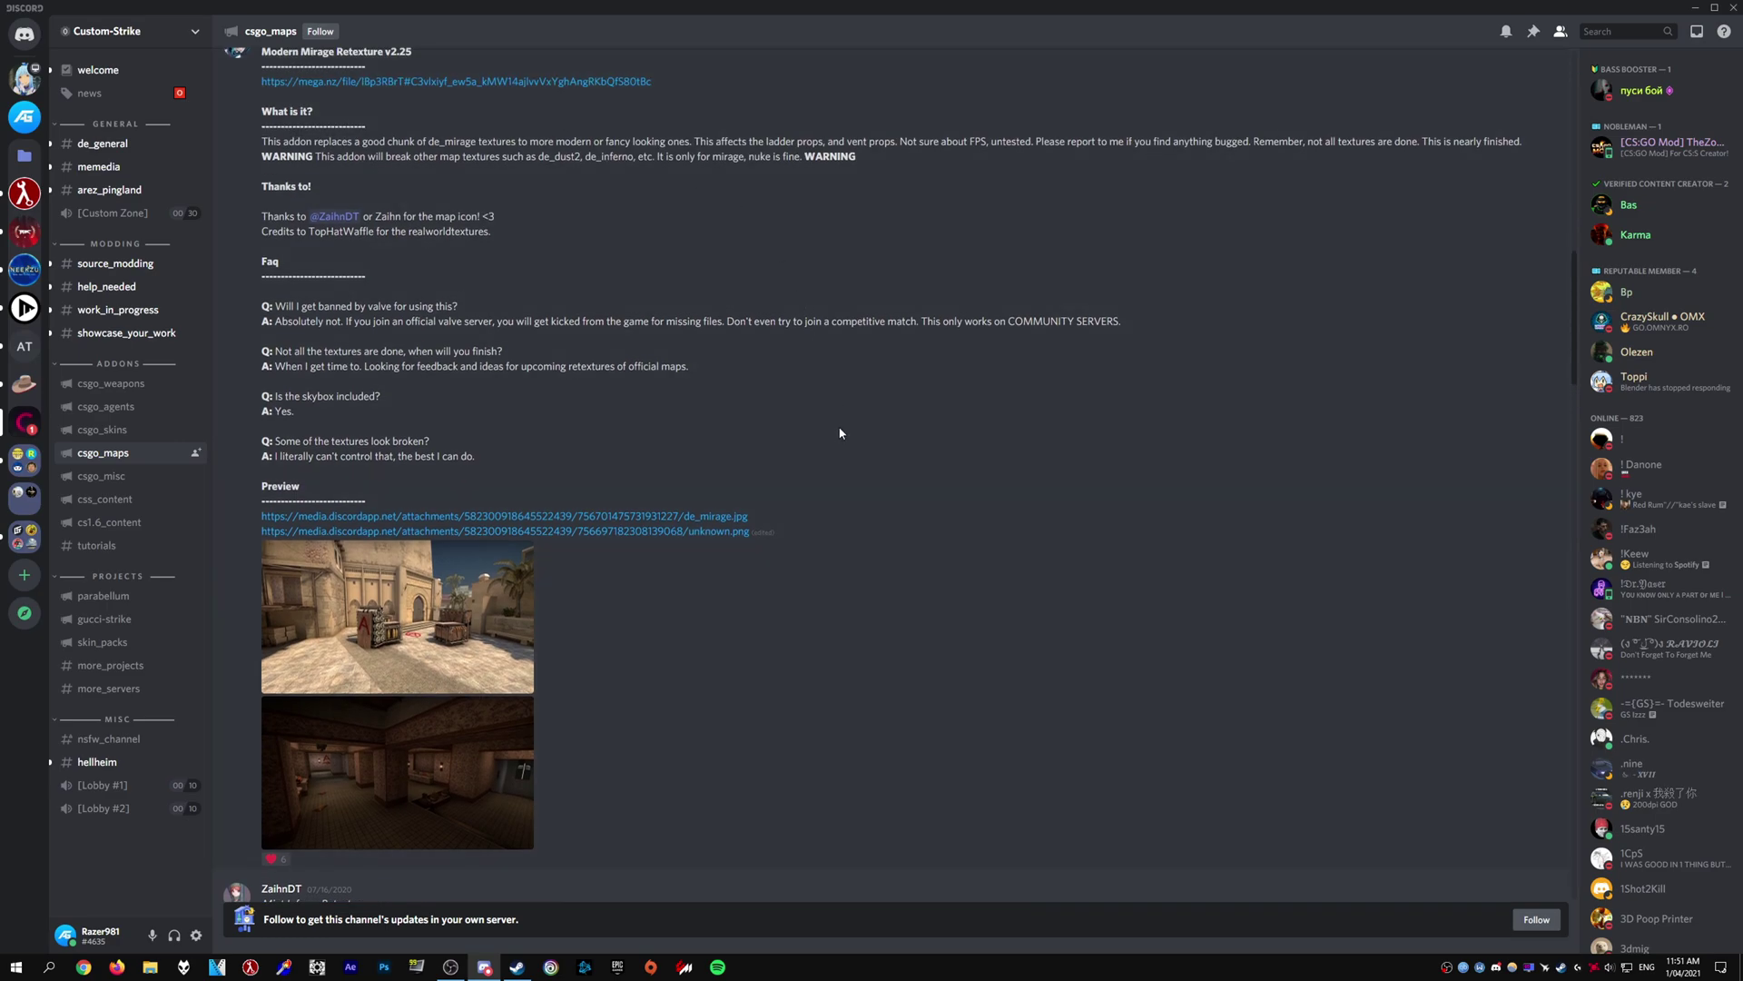
scroll(840, 433, up, 10)
click(1695, 7)
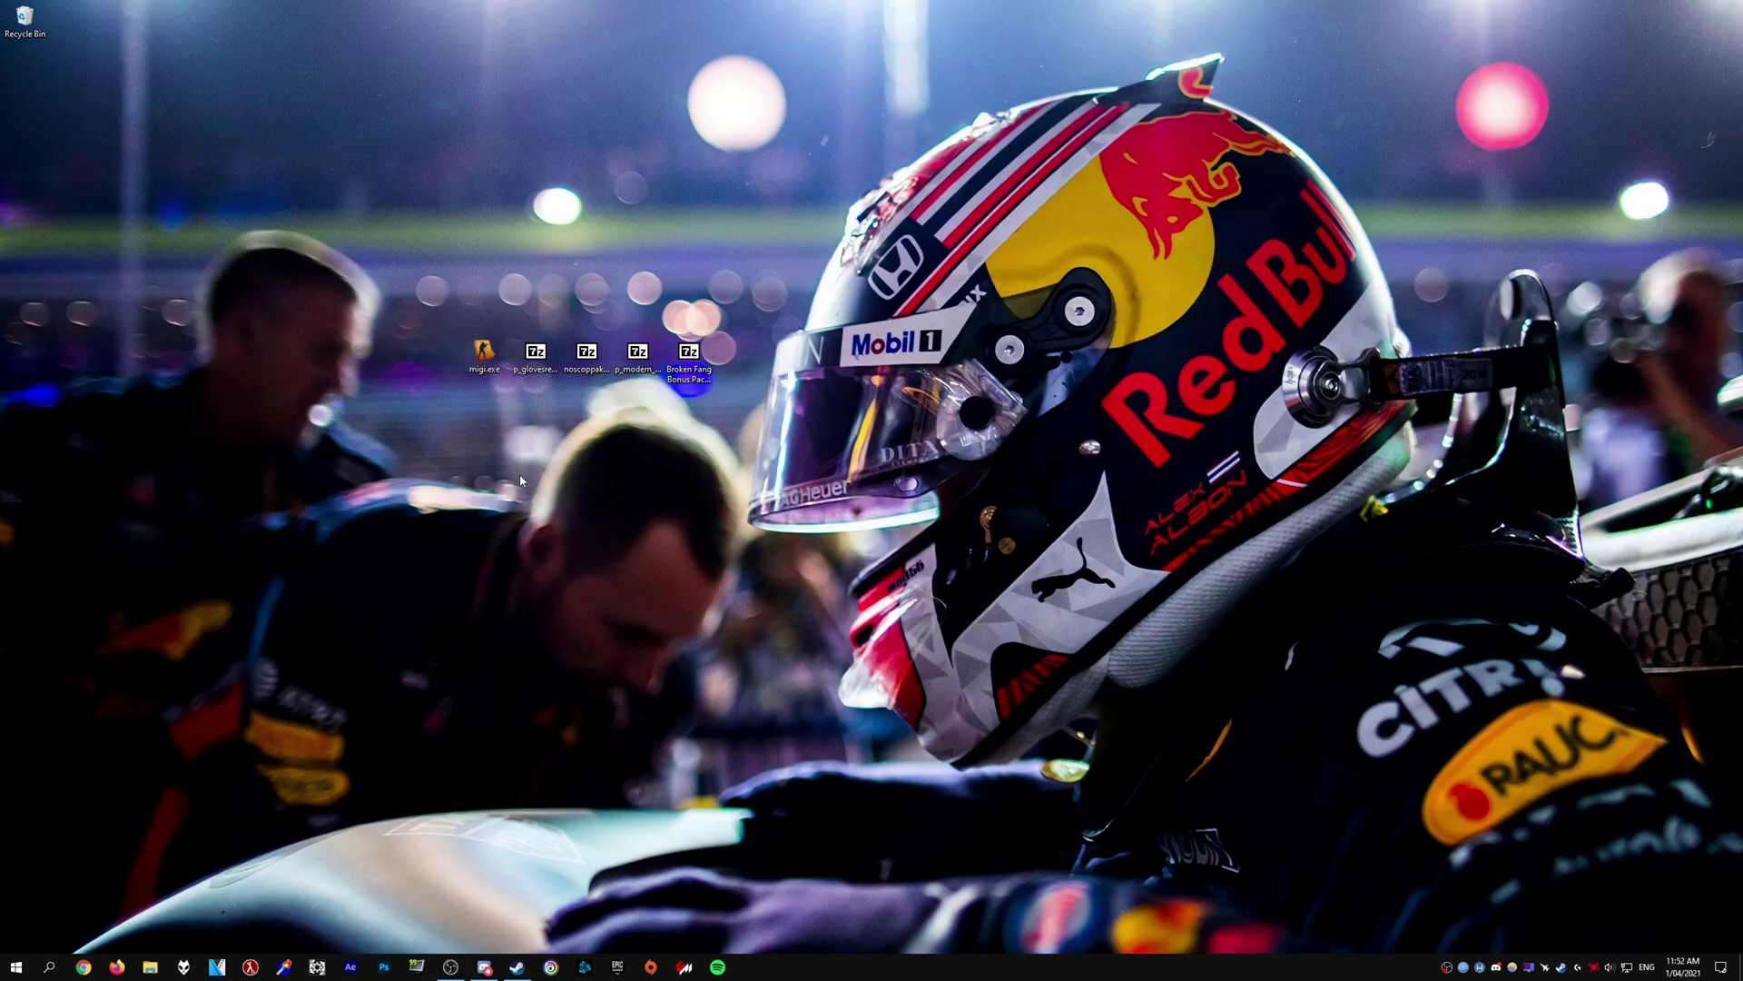
Step: Open Counter-Strike: Global Offensive's install folder from its Steam Local Files properties
click(517, 967)
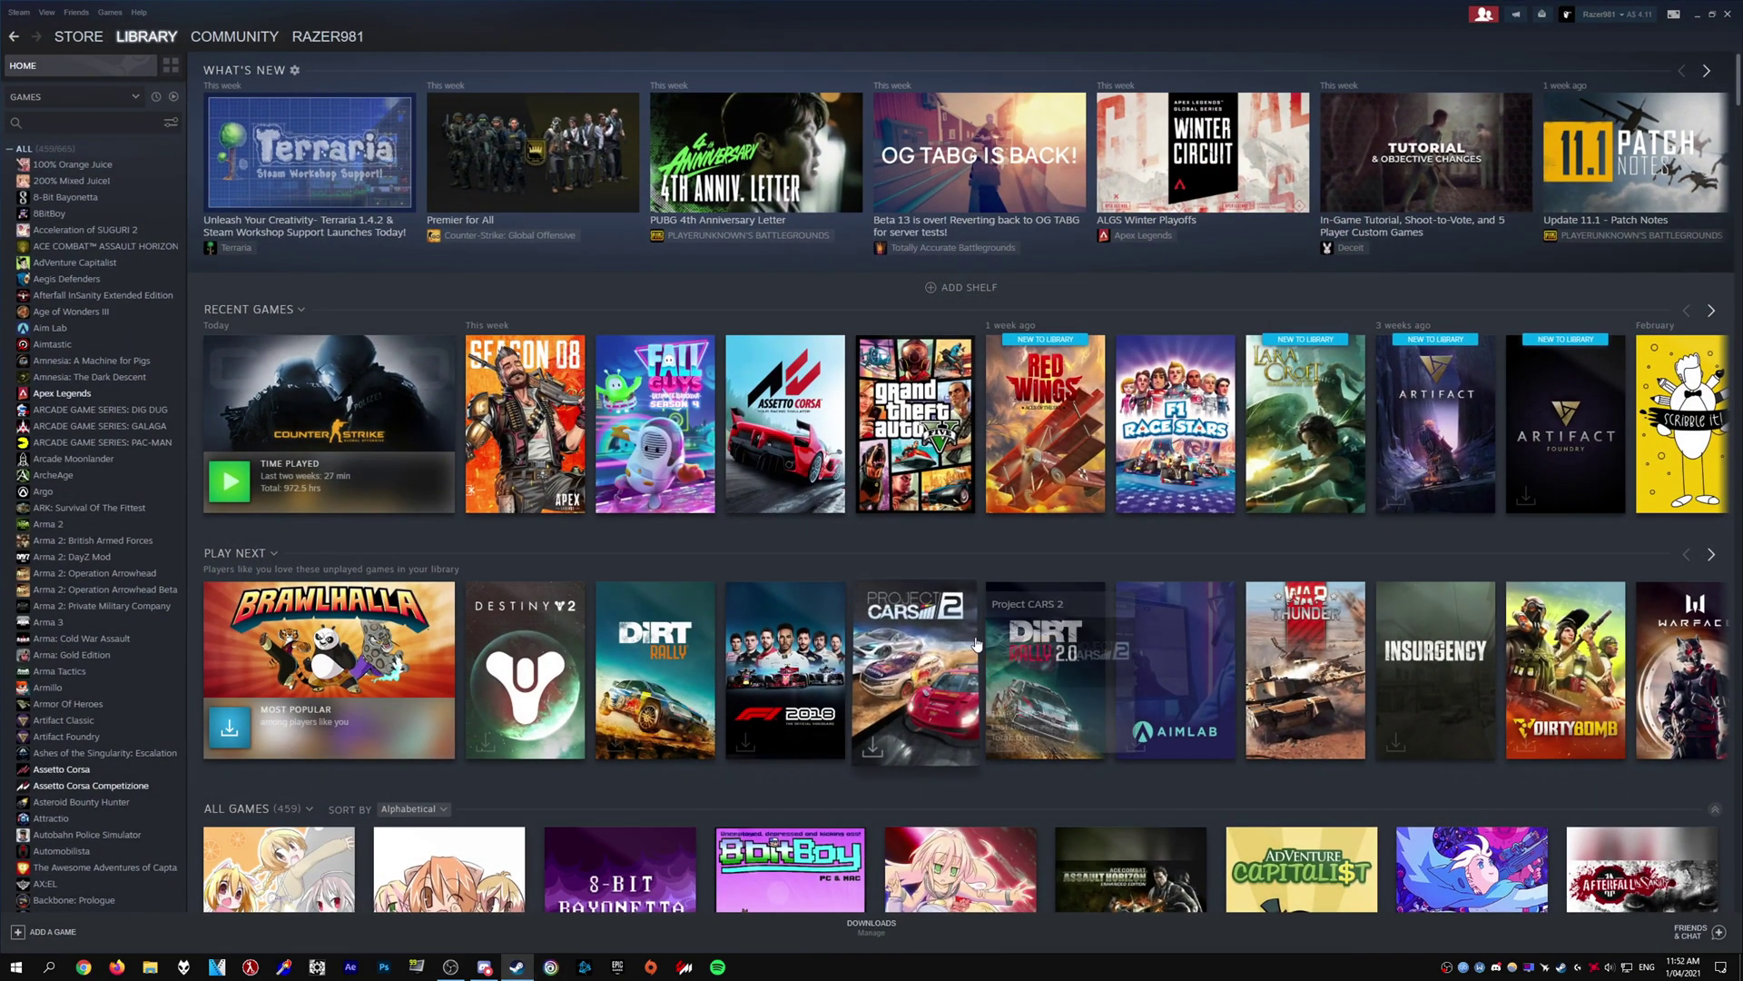
right_click(358, 474)
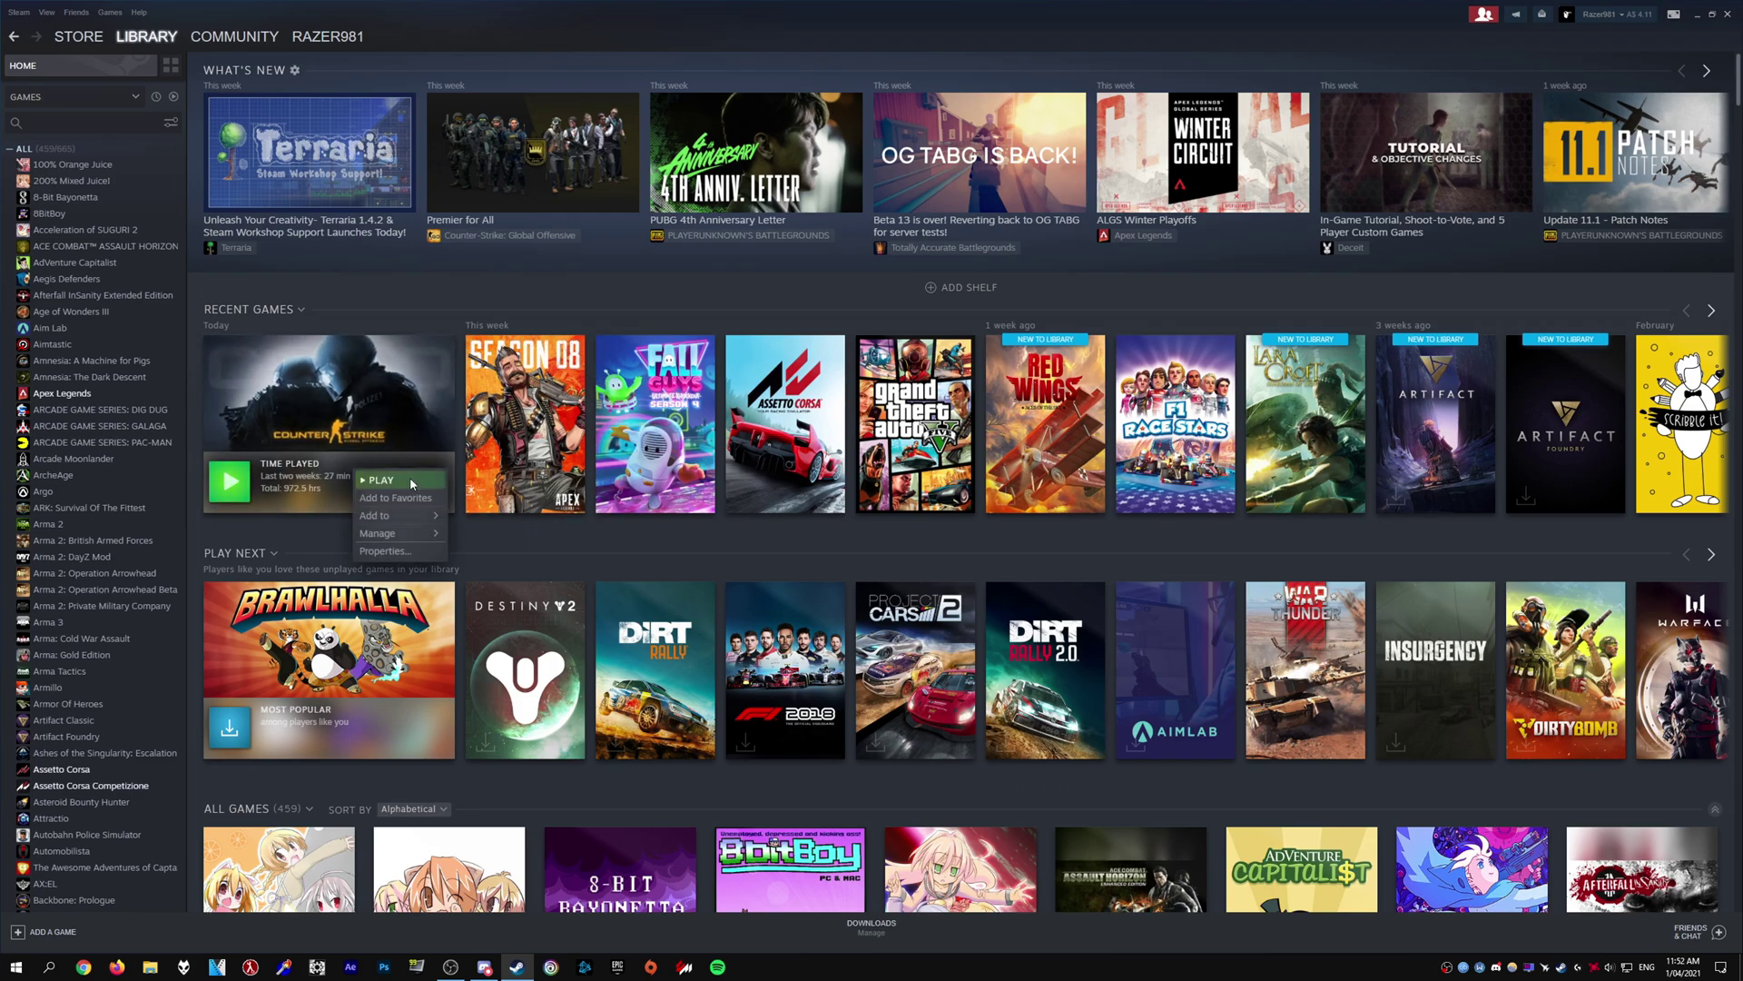
click(389, 551)
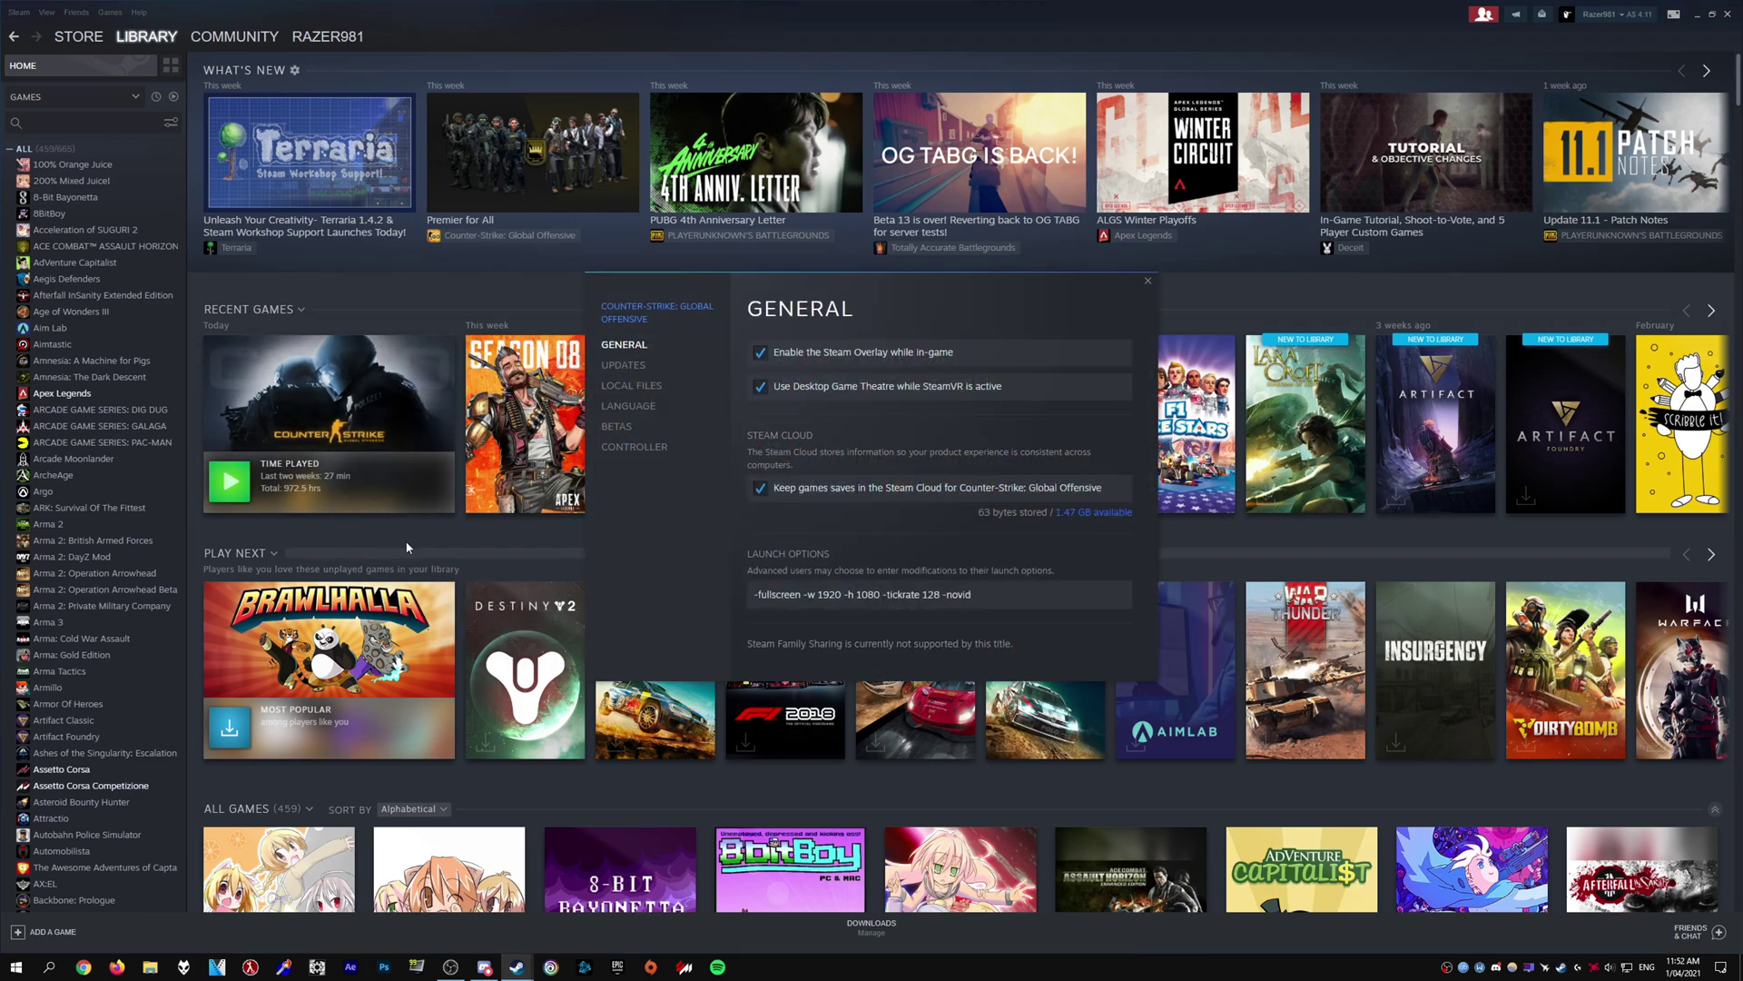
click(631, 385)
click(1031, 353)
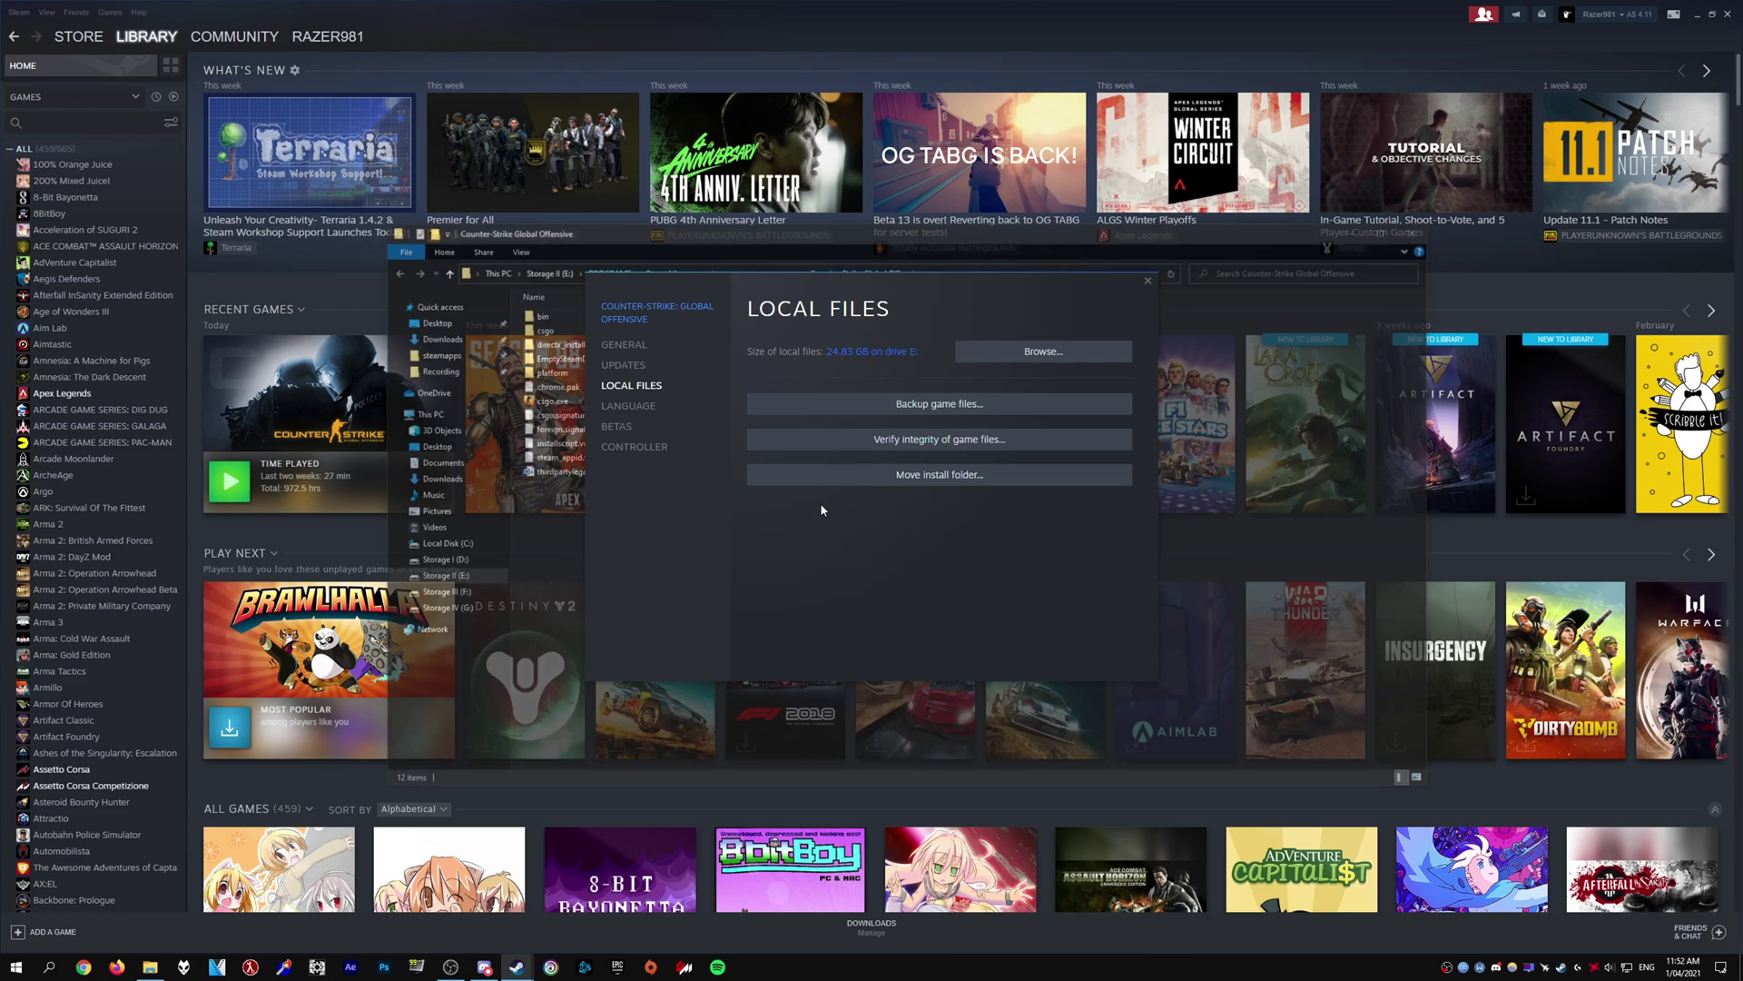
click(1147, 281)
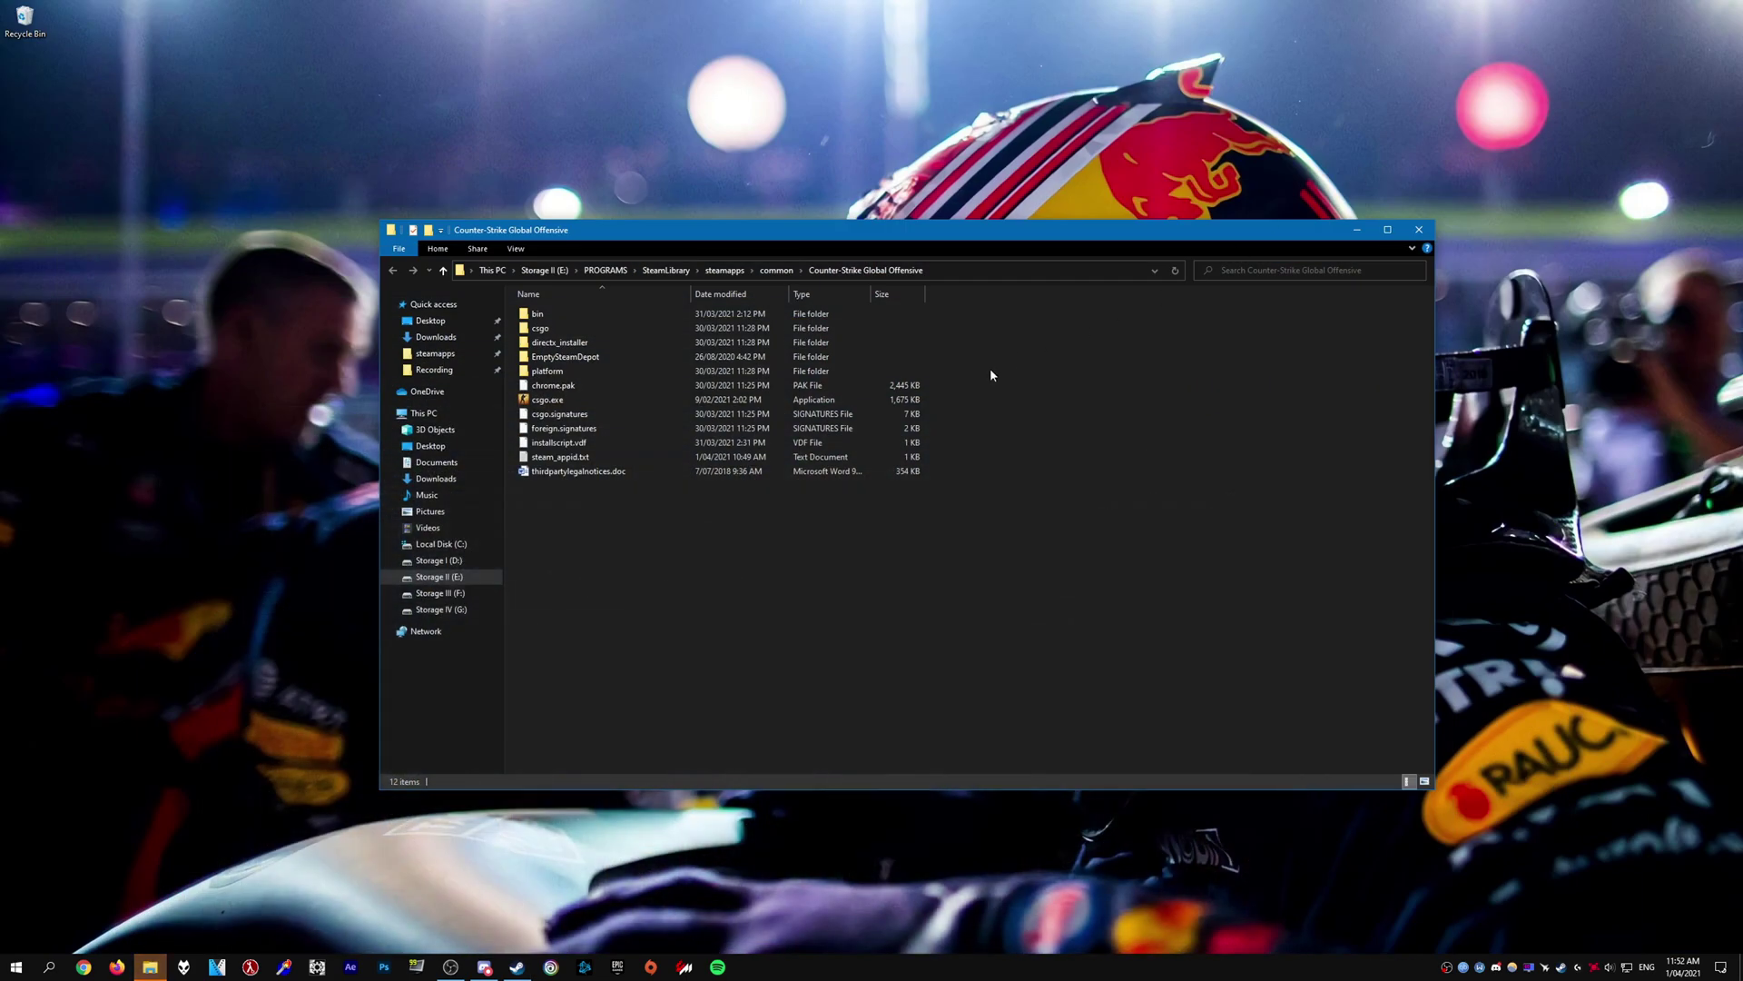
Step: Copy migi.exe from the desktop into the Counter-Strike Global Offensive folder and launch it
drag(800, 234, 1093, 190)
drag(484, 352, 881, 519)
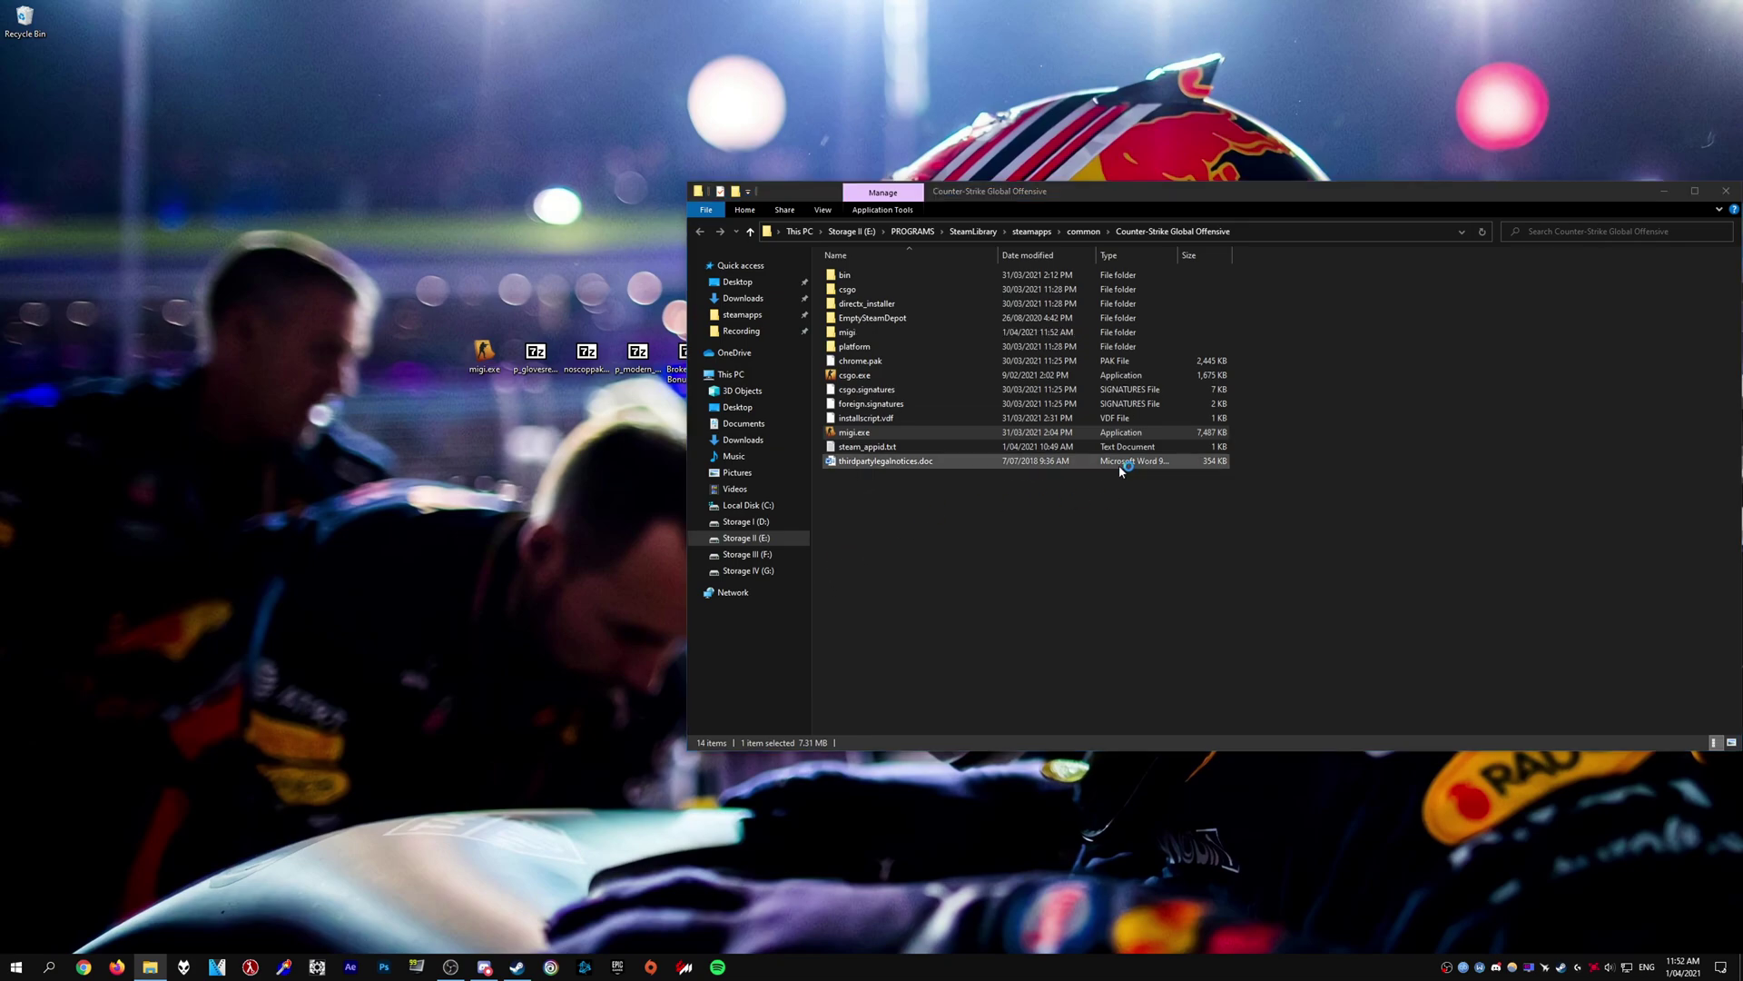
click(1280, 469)
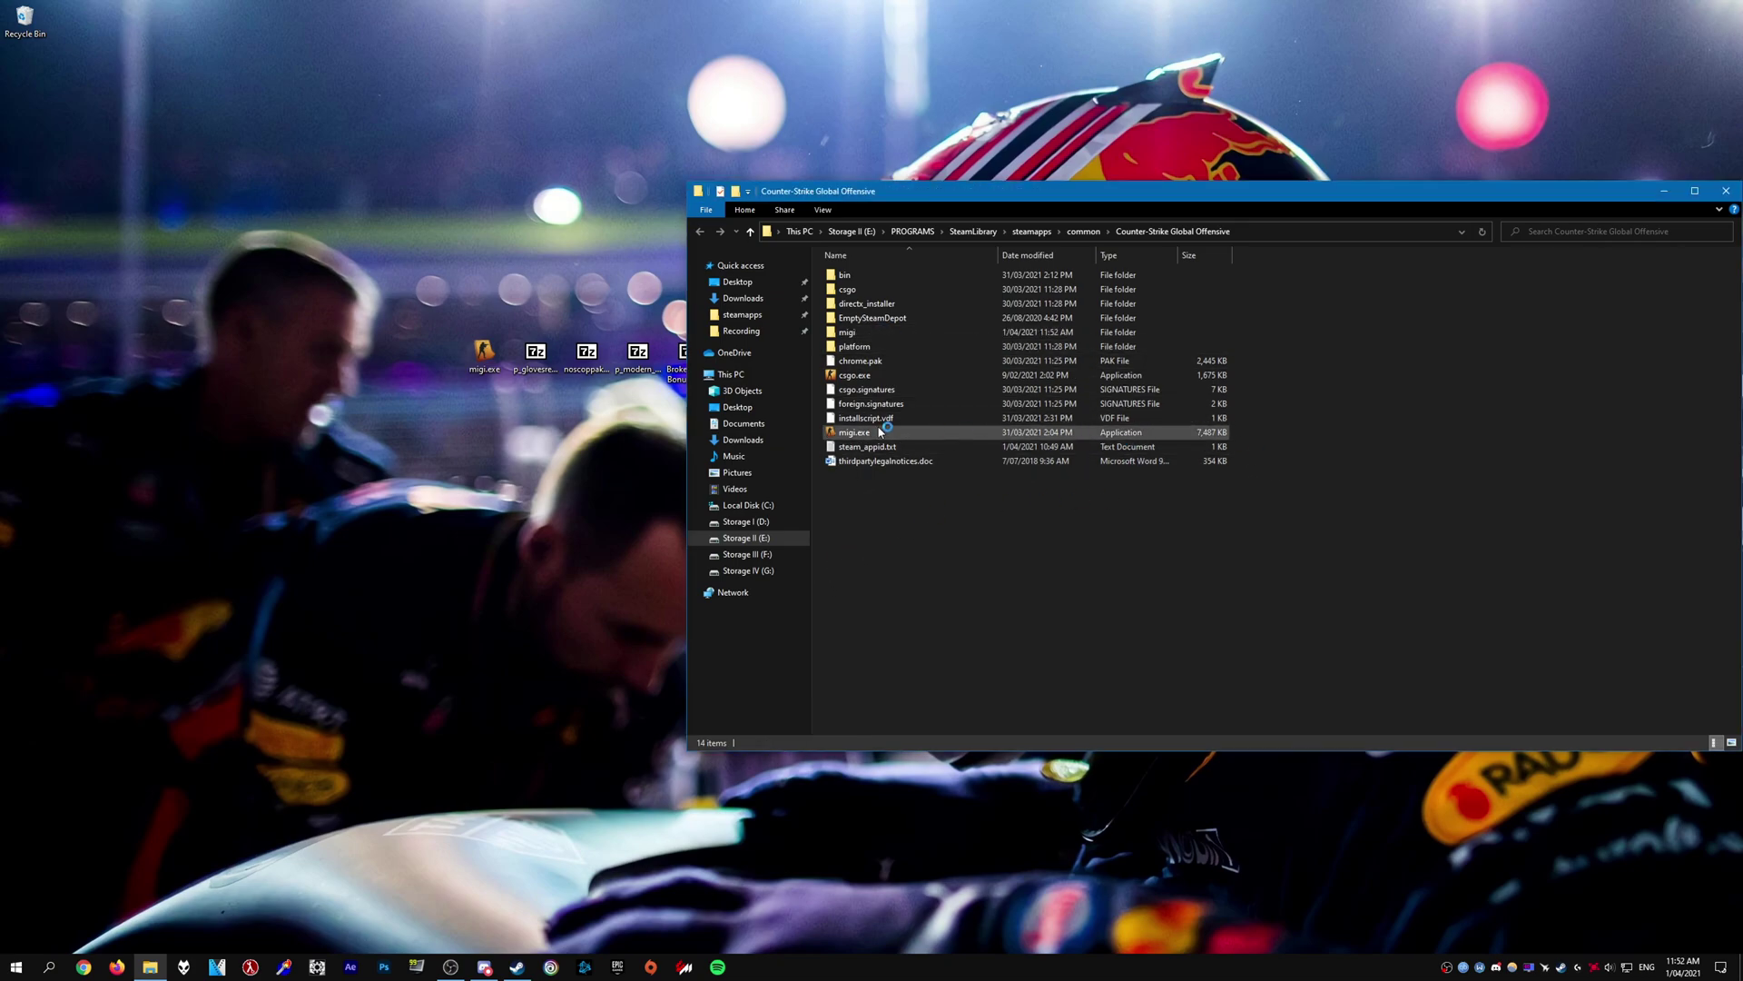
click(880, 432)
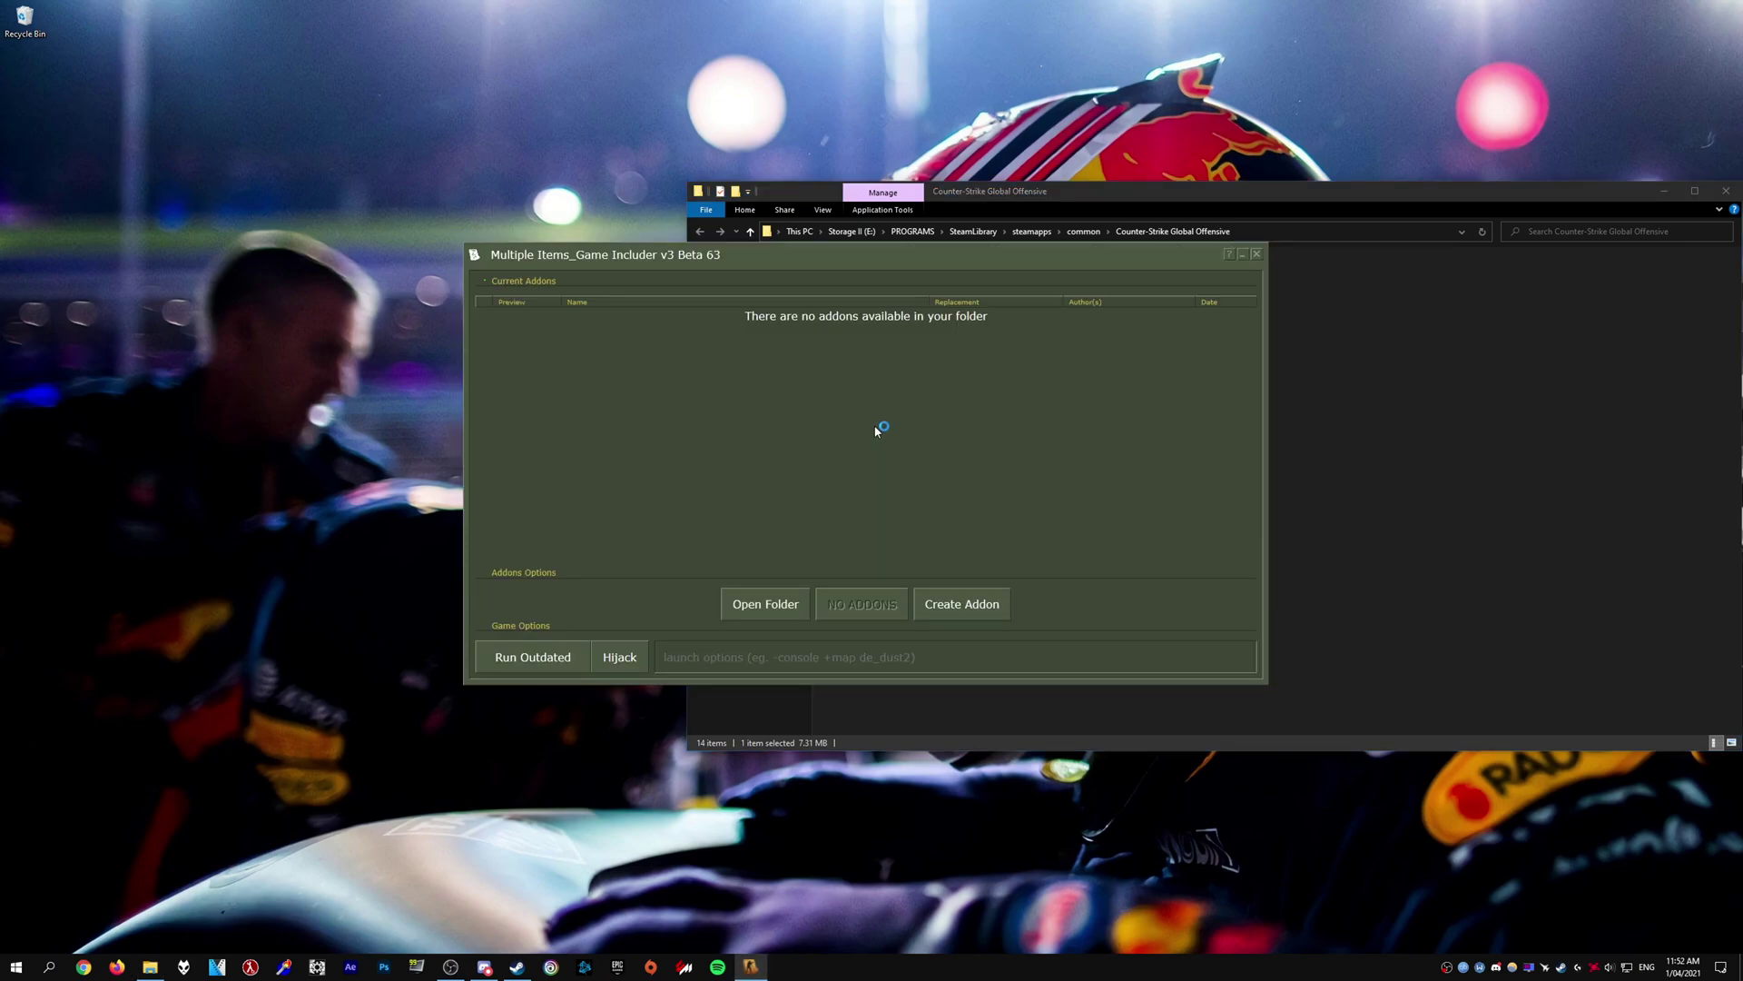
Step: Open MIGI's empty migi\csgo\addons folder and arrange windows to expose the desktop archives
drag(1010, 247, 823, 258)
click(746, 601)
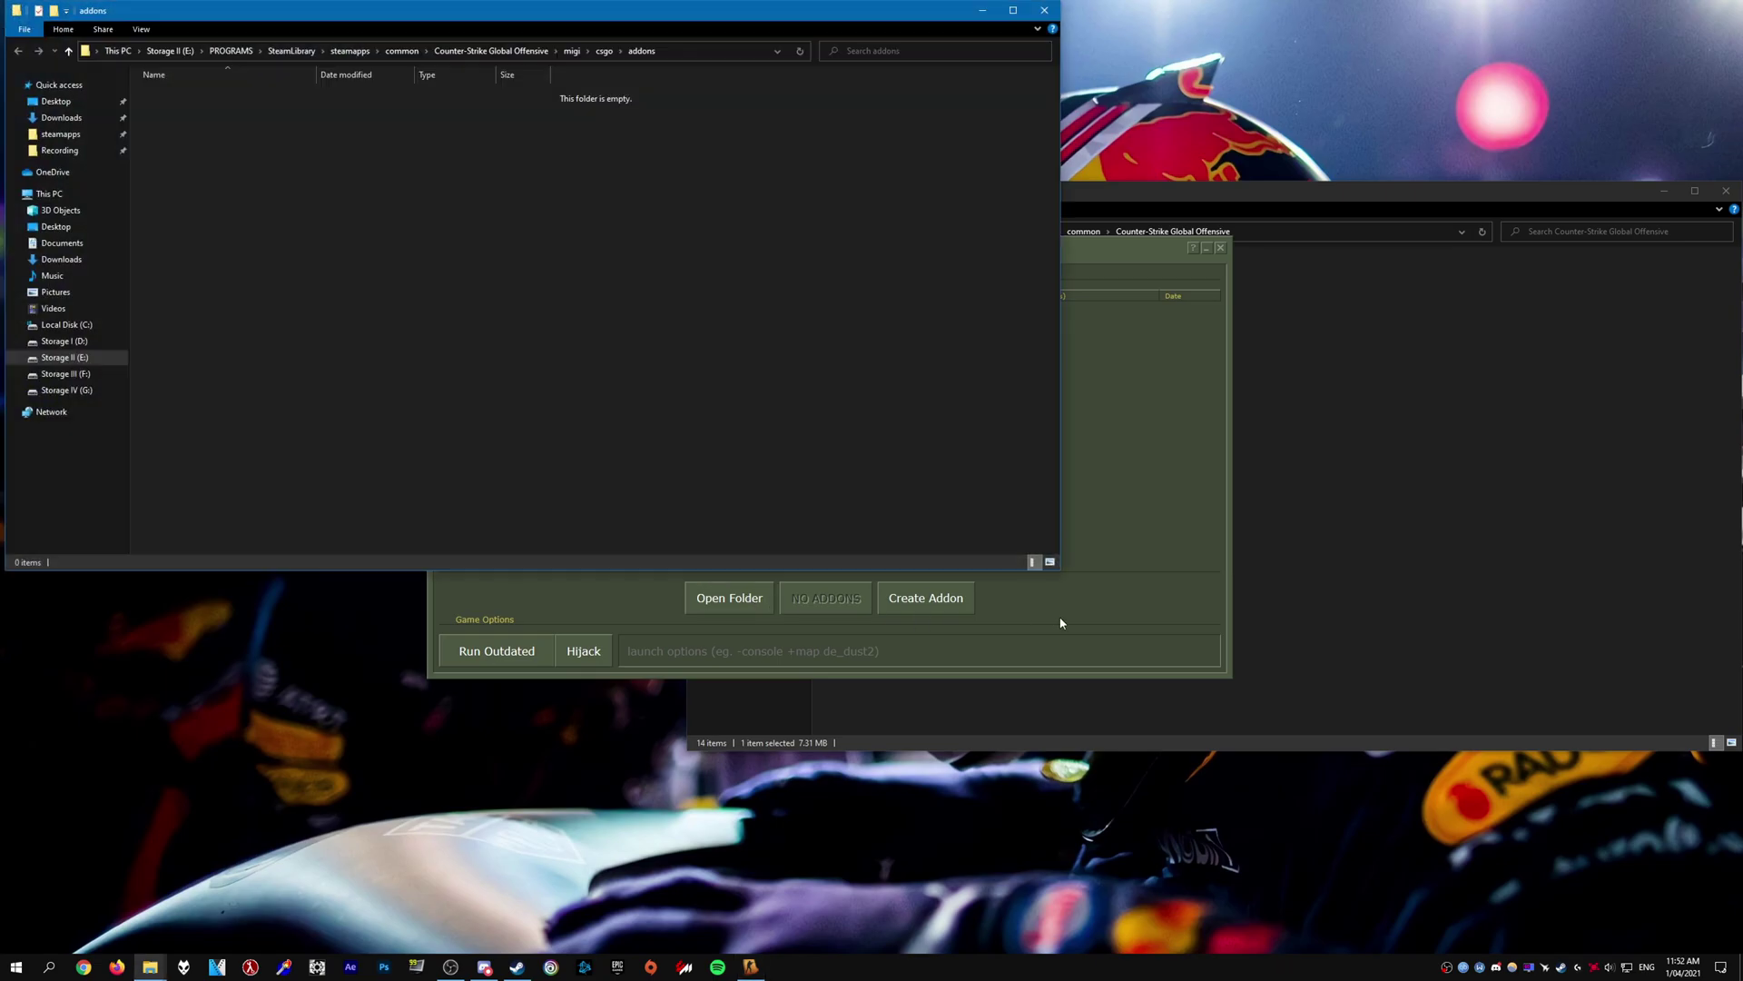
drag(721, 22, 1019, 330)
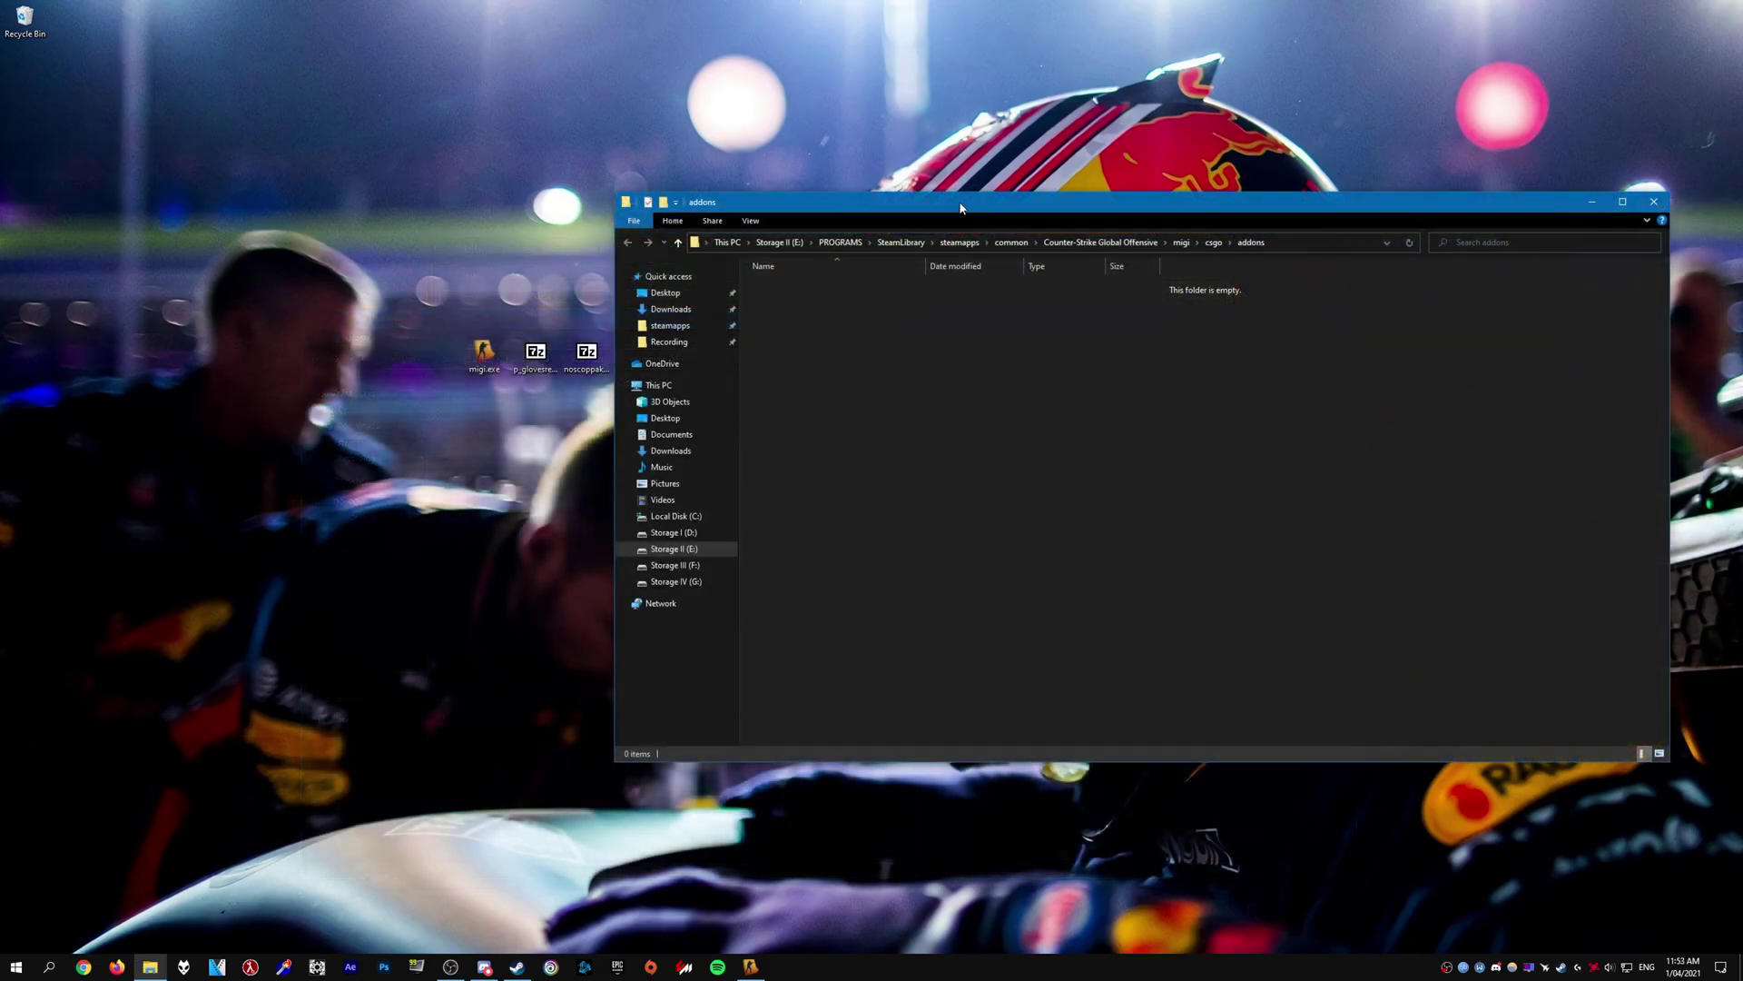
drag(961, 207, 992, 178)
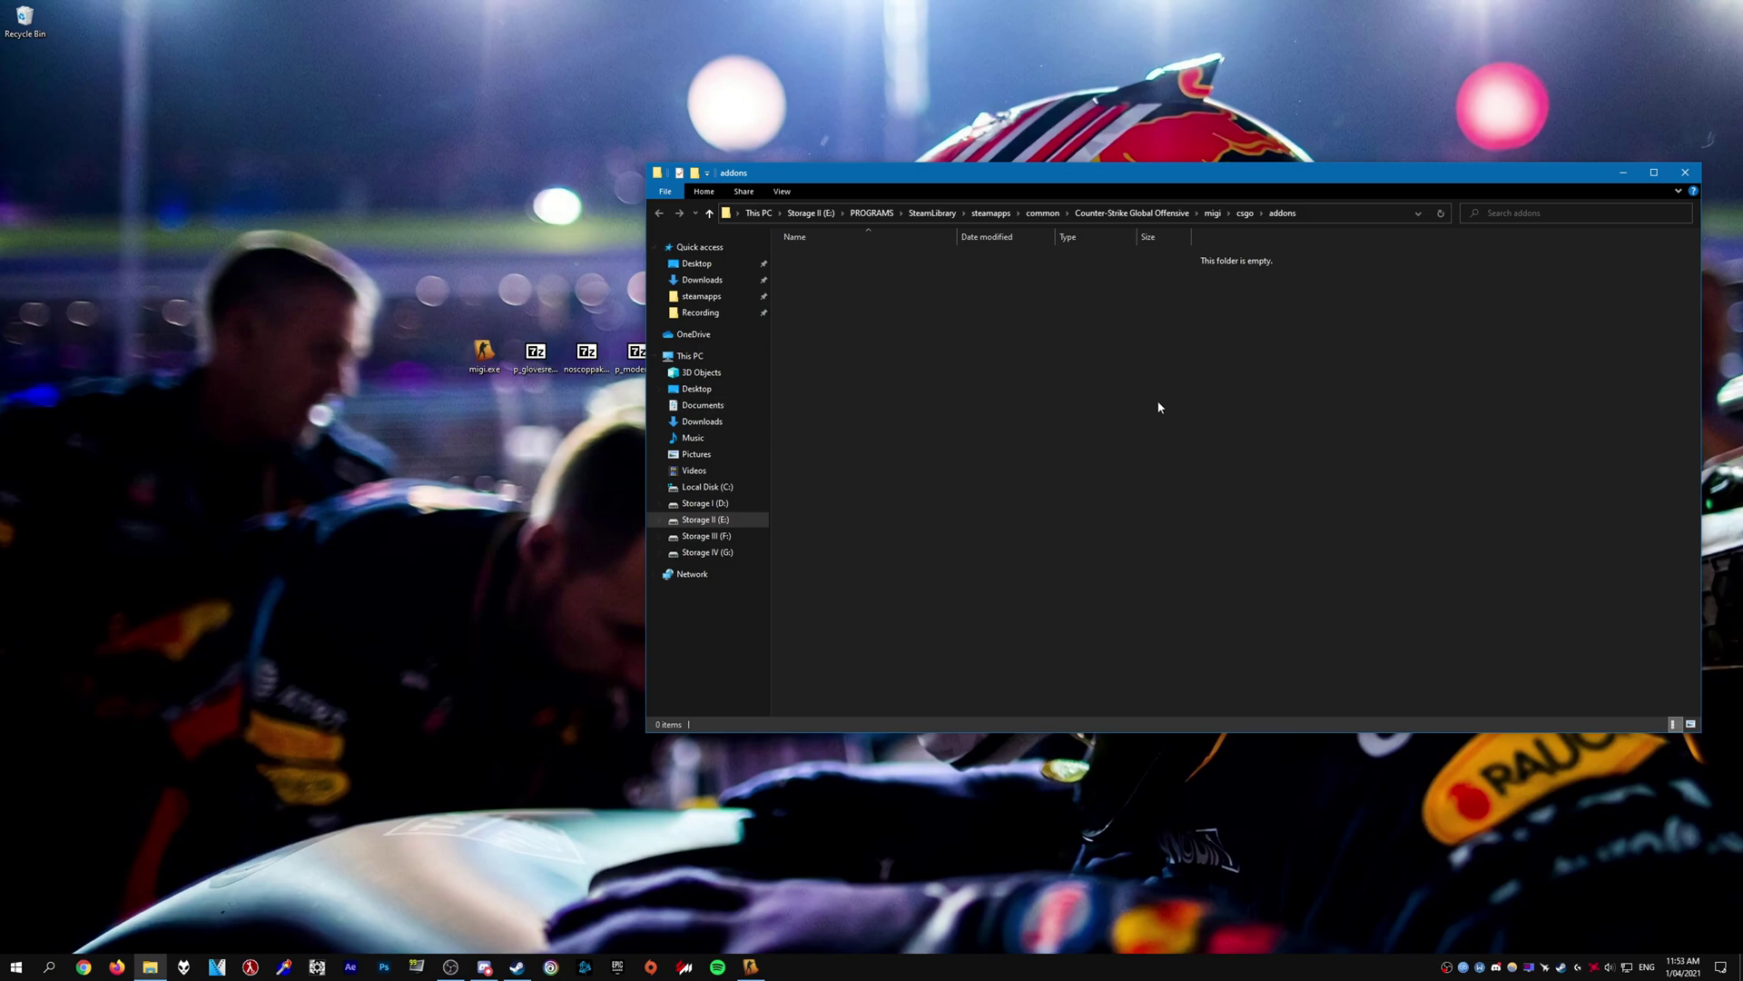
Step: Extract p_glovesremoval from p_glovesremoval.zip into the addons folder
double_click(535, 363)
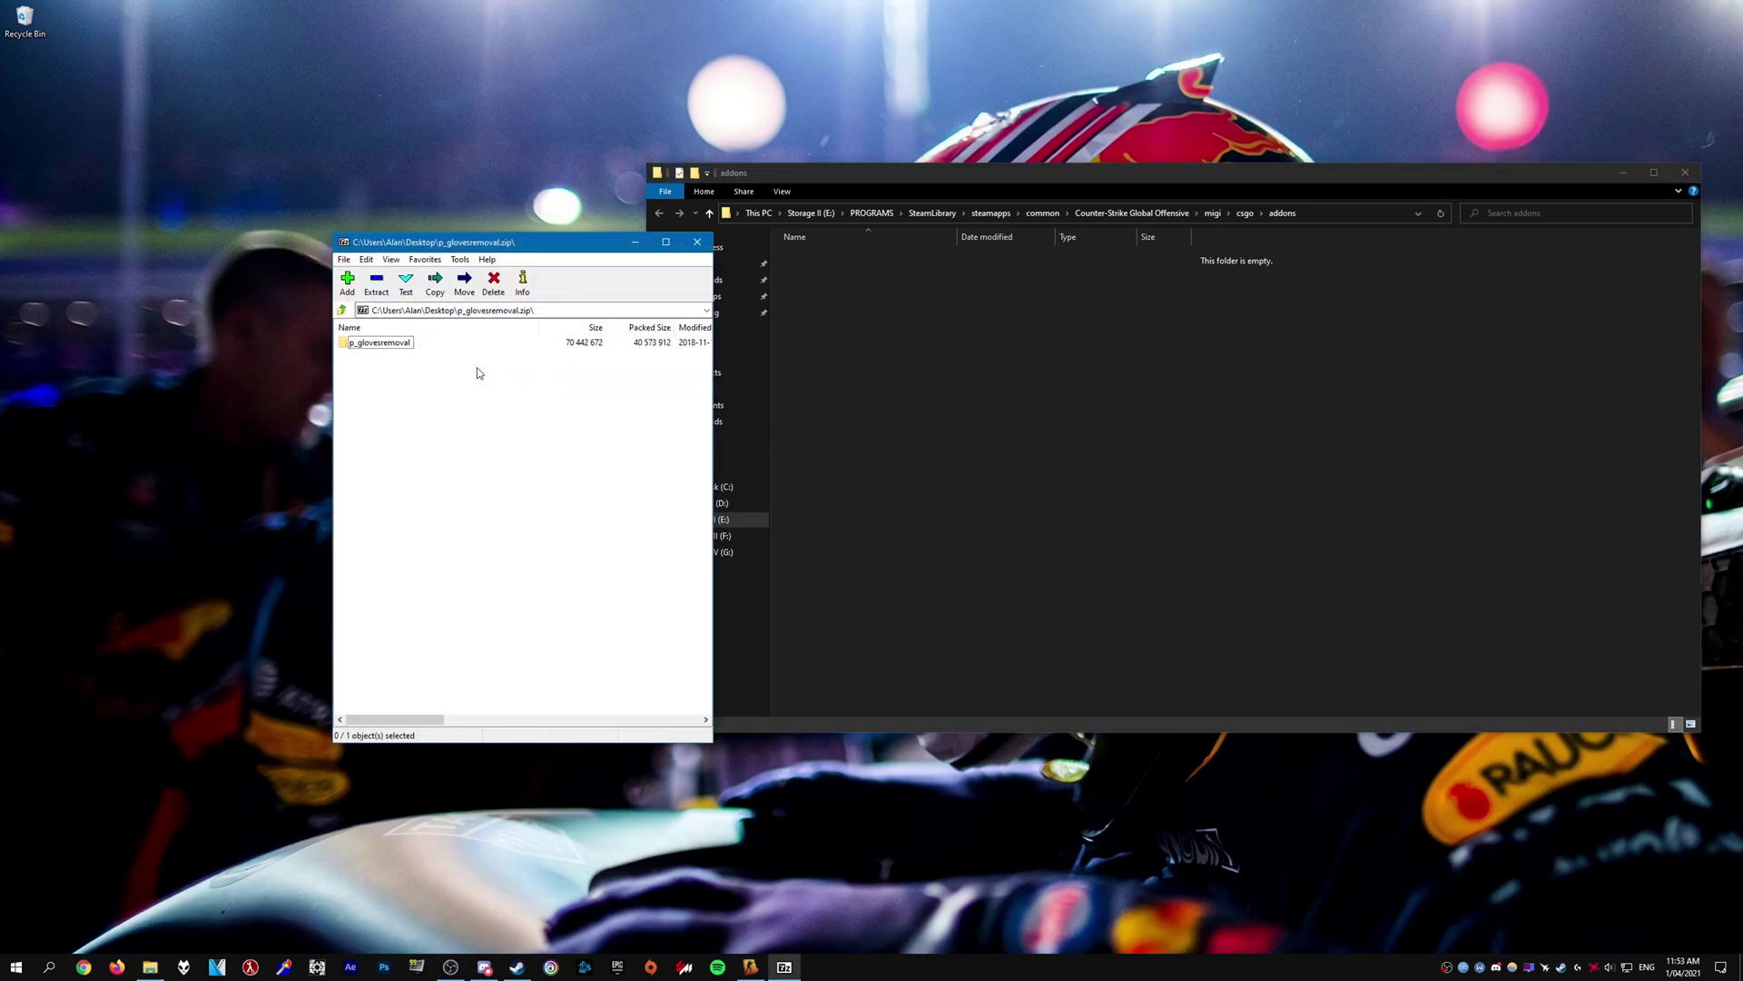
click(375, 351)
drag(375, 352, 919, 354)
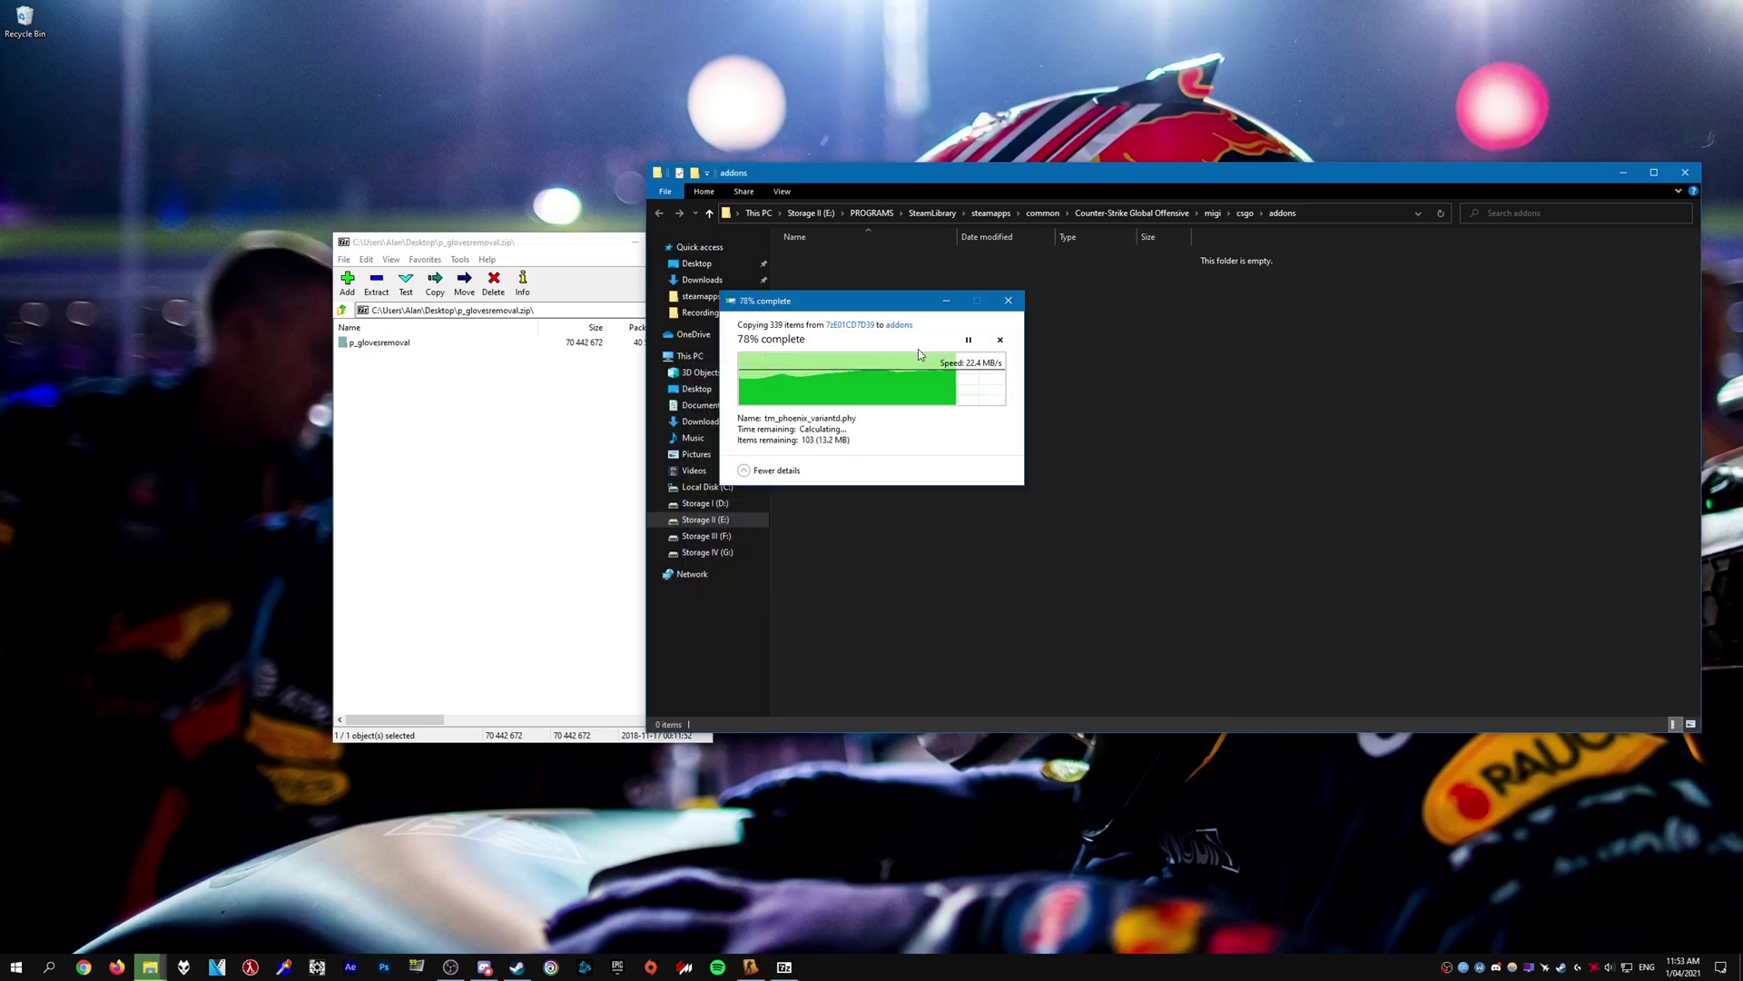
click(570, 258)
click(705, 241)
Step: Extract p_sniper_AWP from noscoppak.zip into the addons folder
double_click(586, 354)
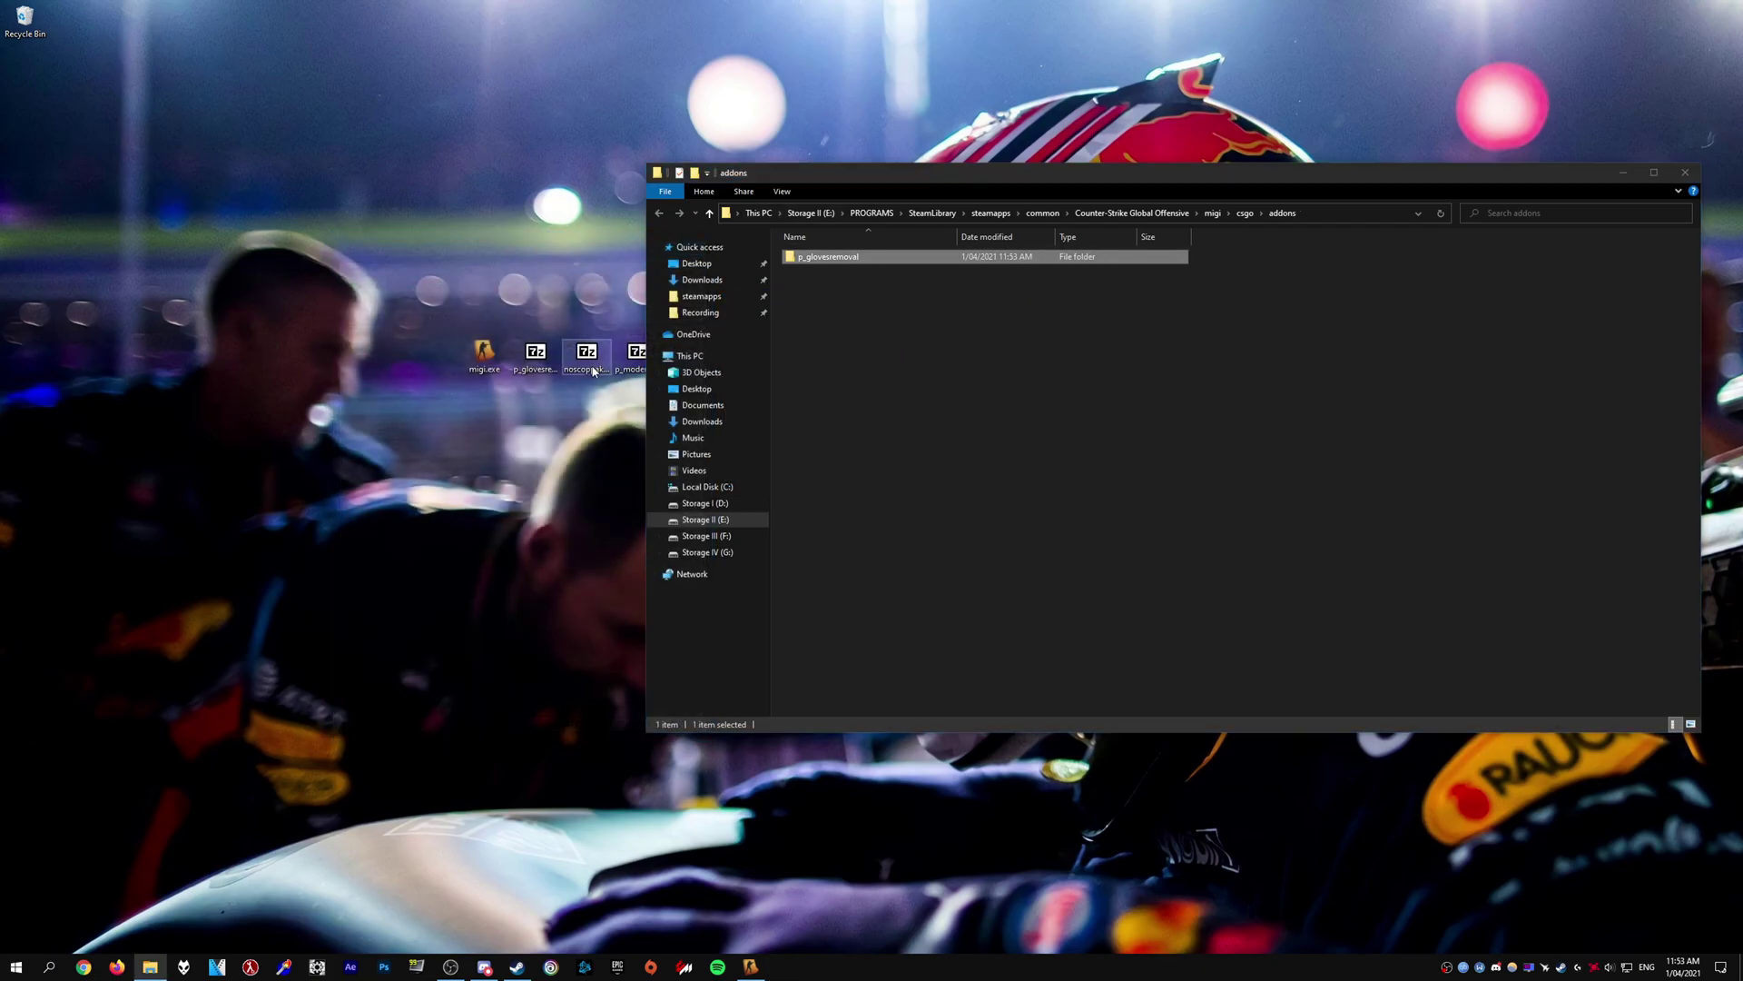
click(392, 382)
click(375, 369)
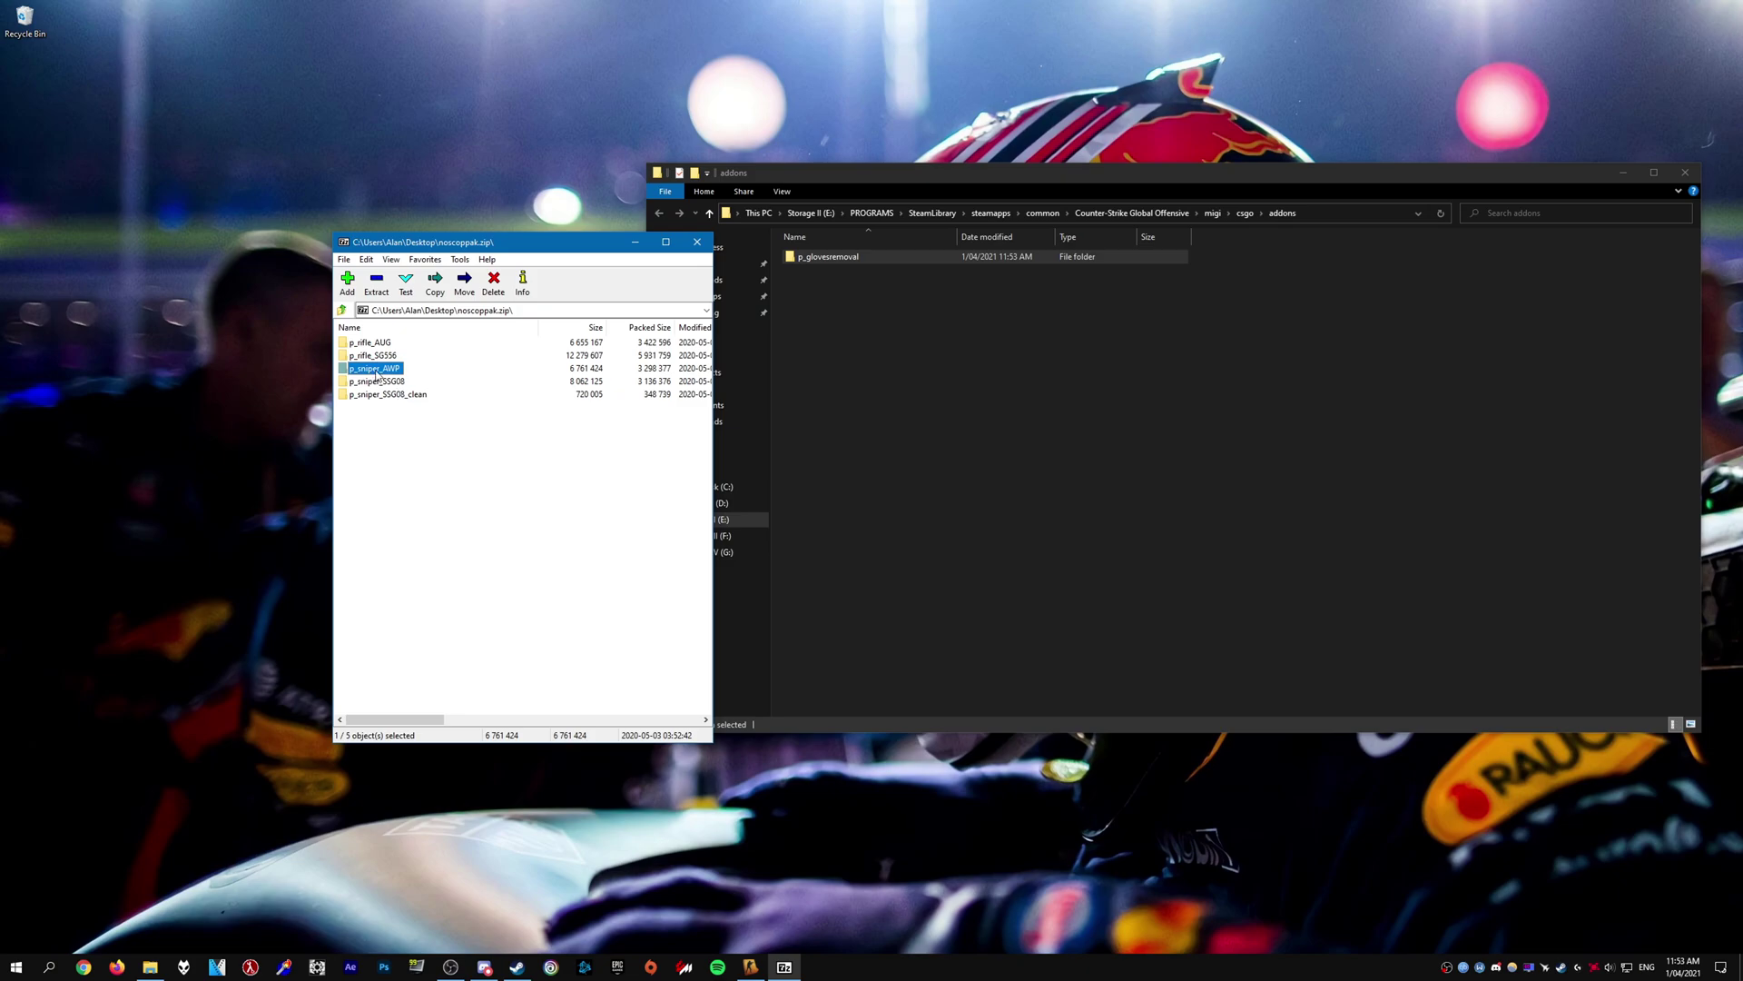
drag(376, 372, 953, 358)
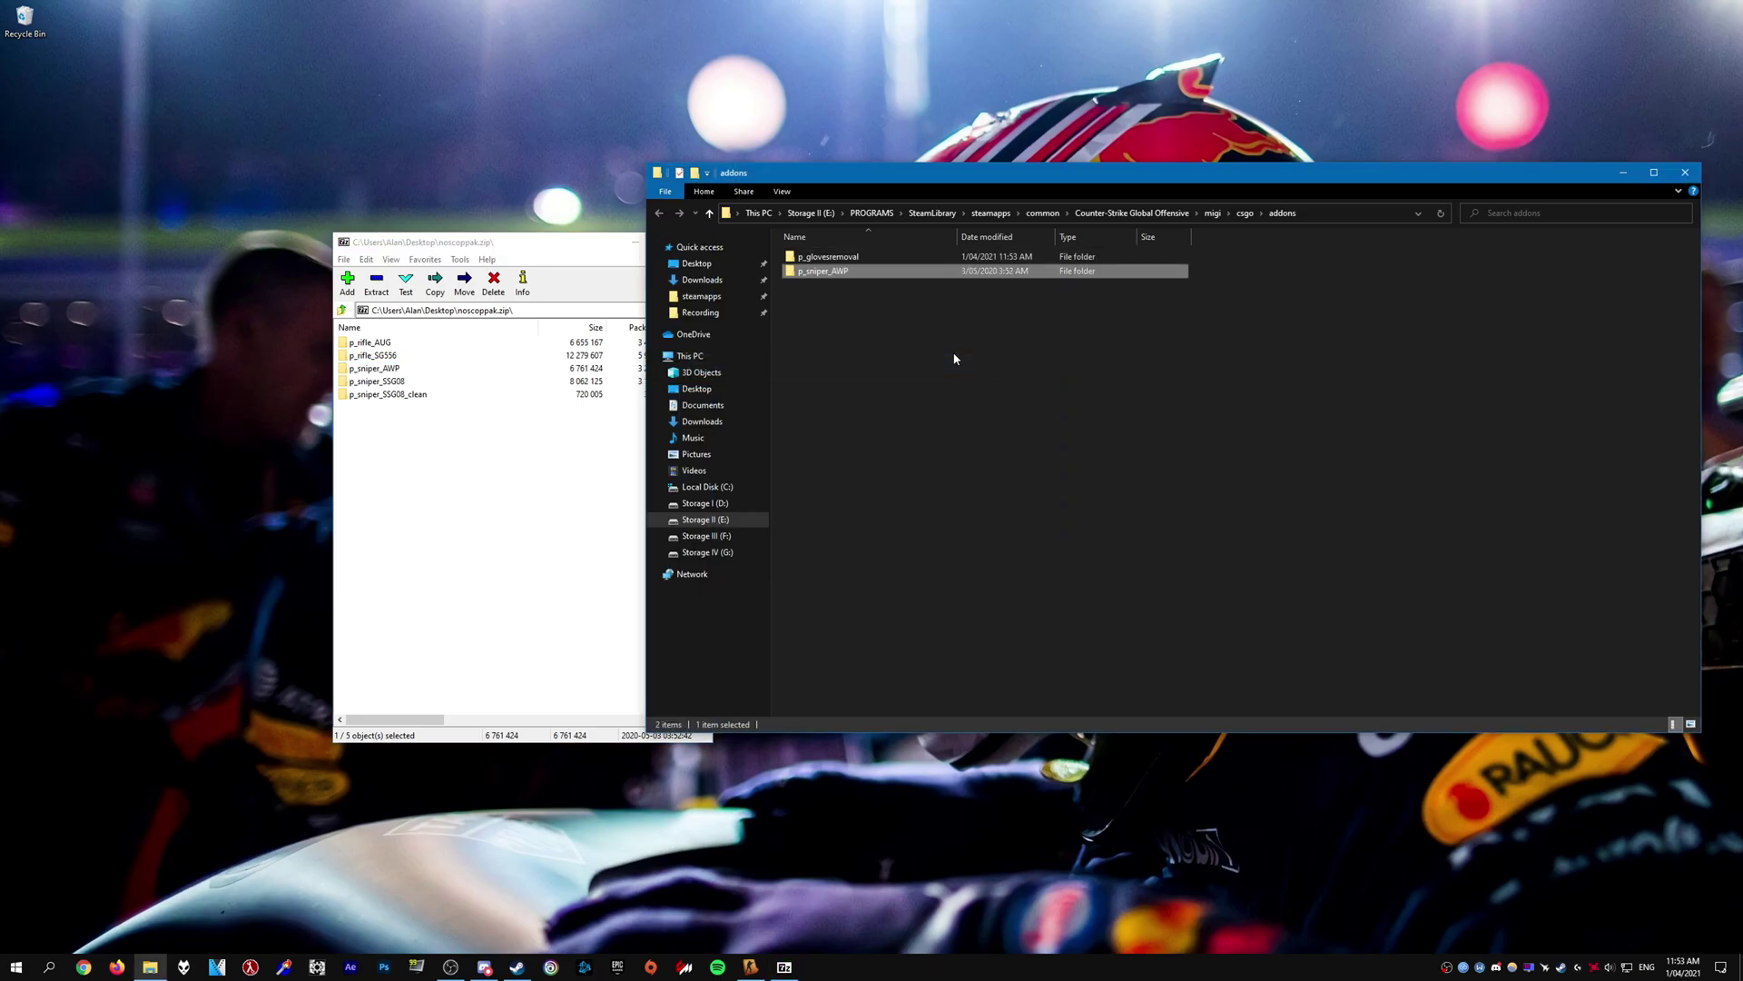
click(592, 262)
click(700, 242)
Step: Extract p_modern_mirage_v2.25 from p_modern_mirage_v2.25.rar into the addons folder
drag(946, 177, 1003, 192)
double_click(637, 354)
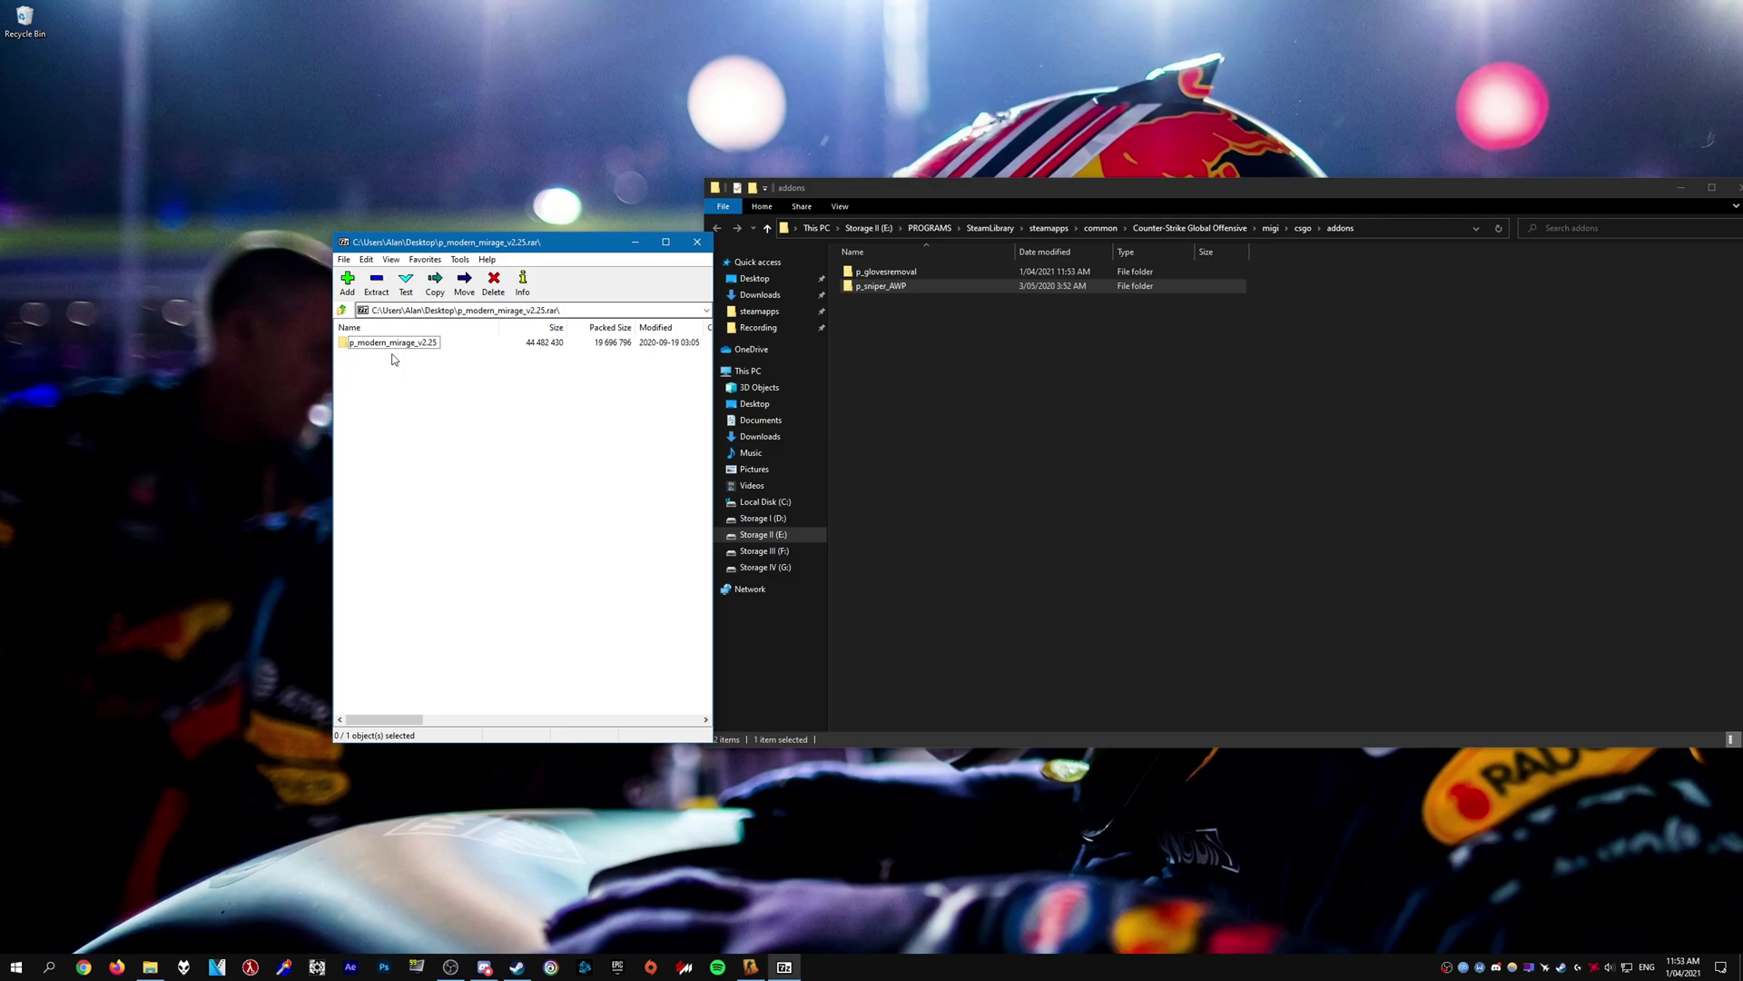
drag(381, 345, 952, 380)
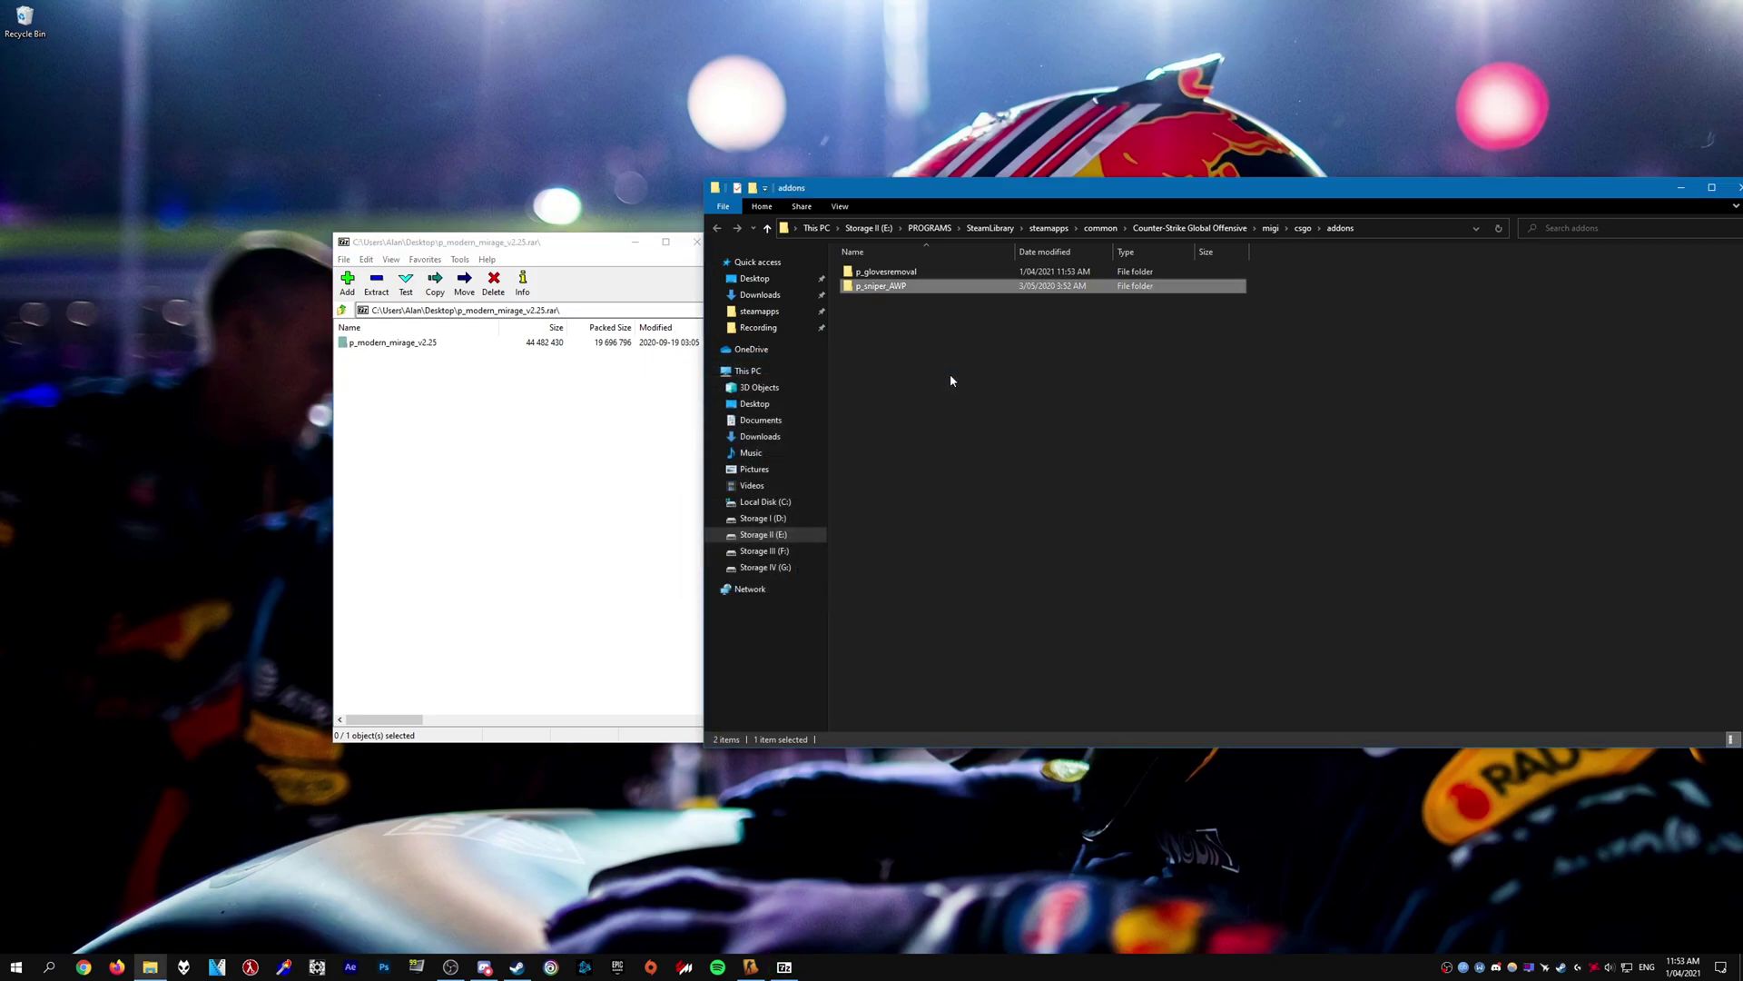
click(697, 242)
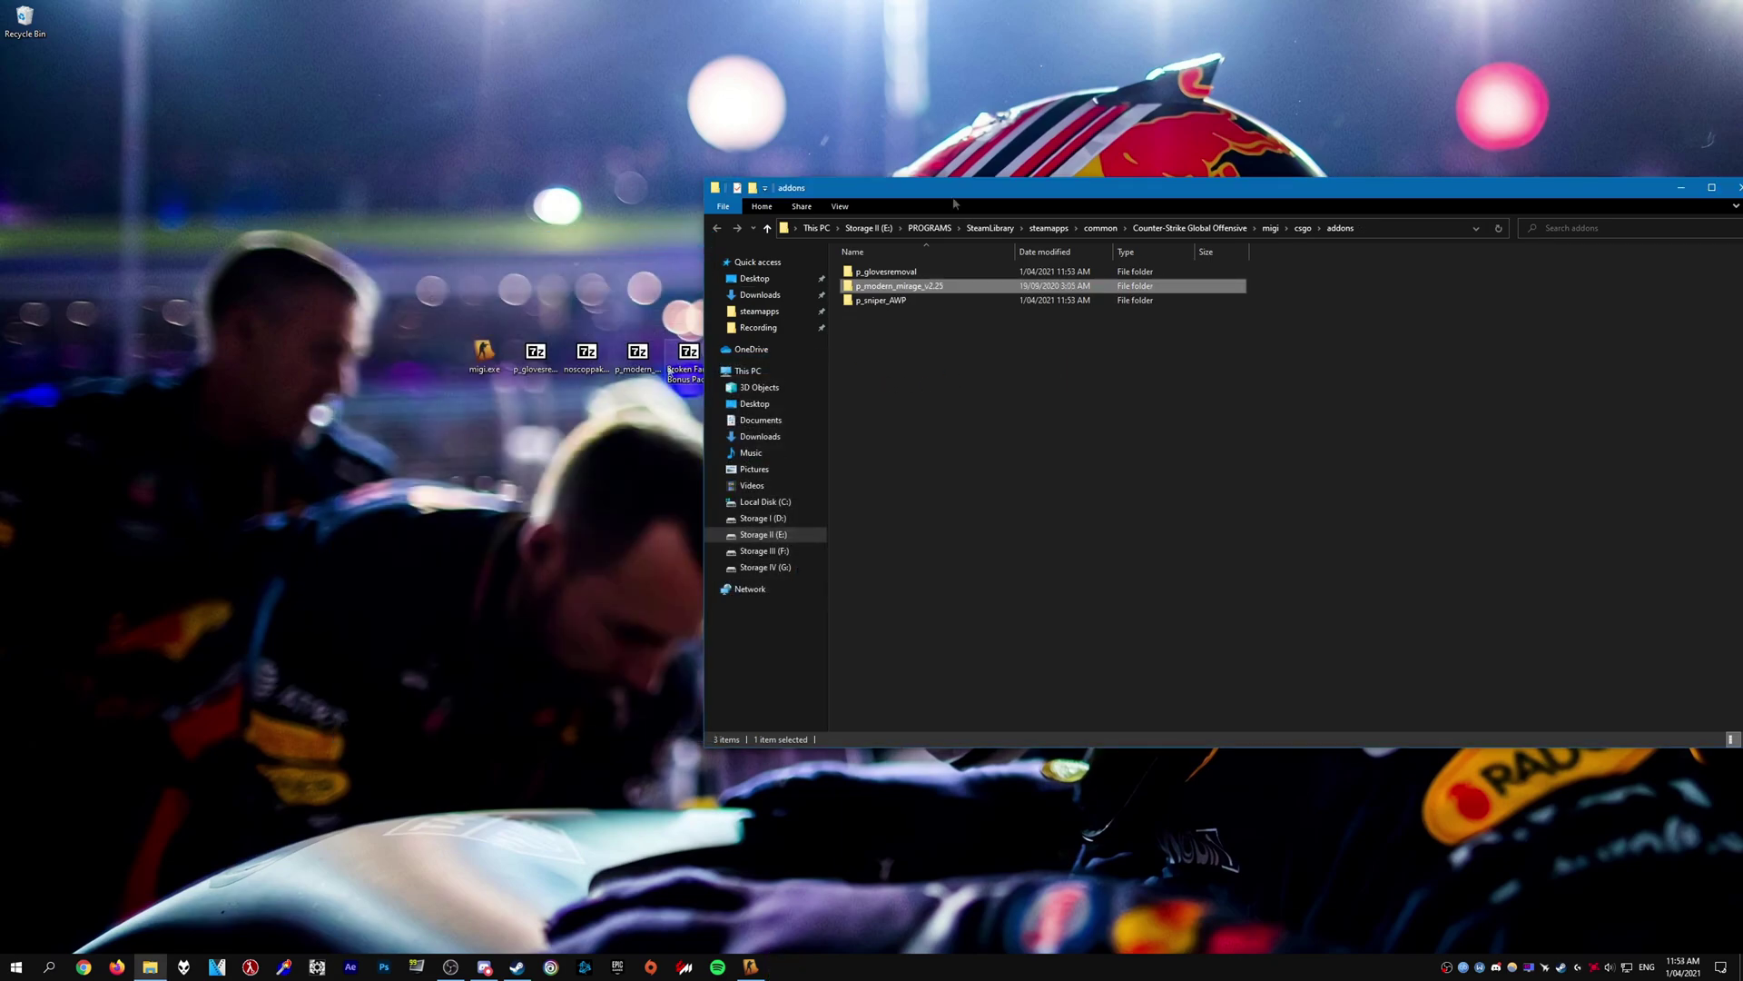
mouse_move(955, 204)
mouse_down()
mouse_move(989, 196)
mouse_move(976, 204)
mouse_up()
Step: Read the pack's readme, then extract p_puppyhound_floral_t from Bloodhound Gloves (Perfect World) into addons
double_click(687, 358)
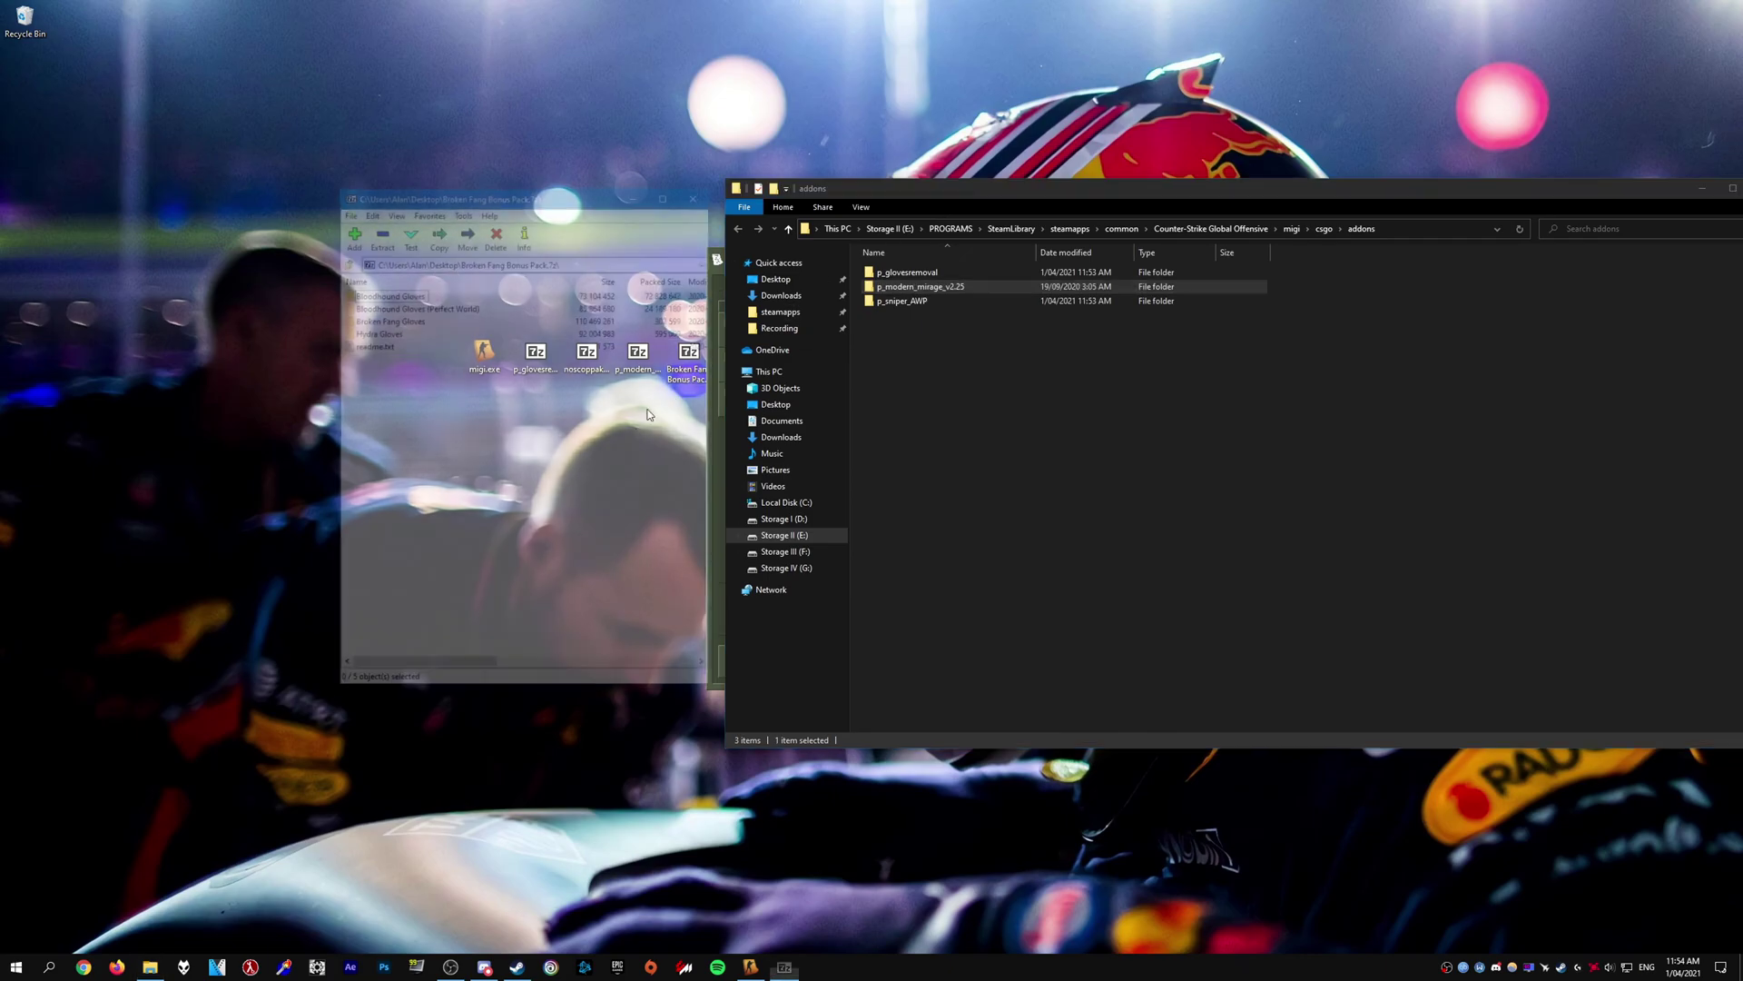
drag(372, 348, 371, 350)
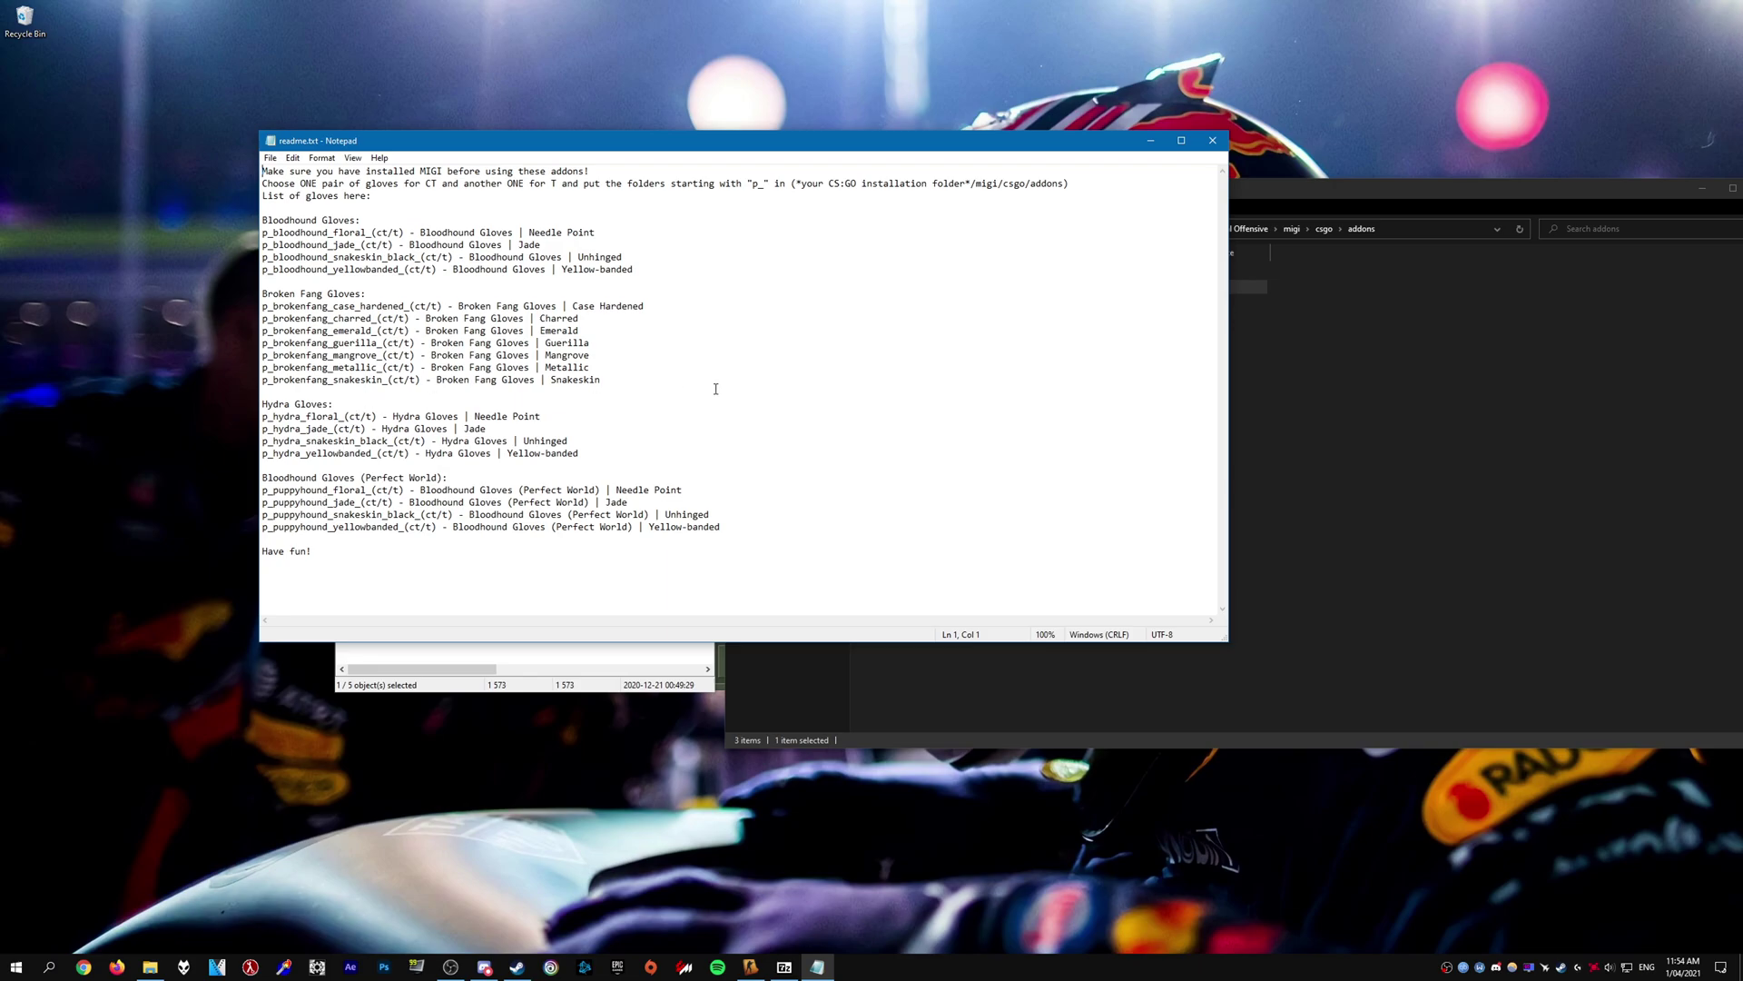
key(alt+F4)
double_click(430, 309)
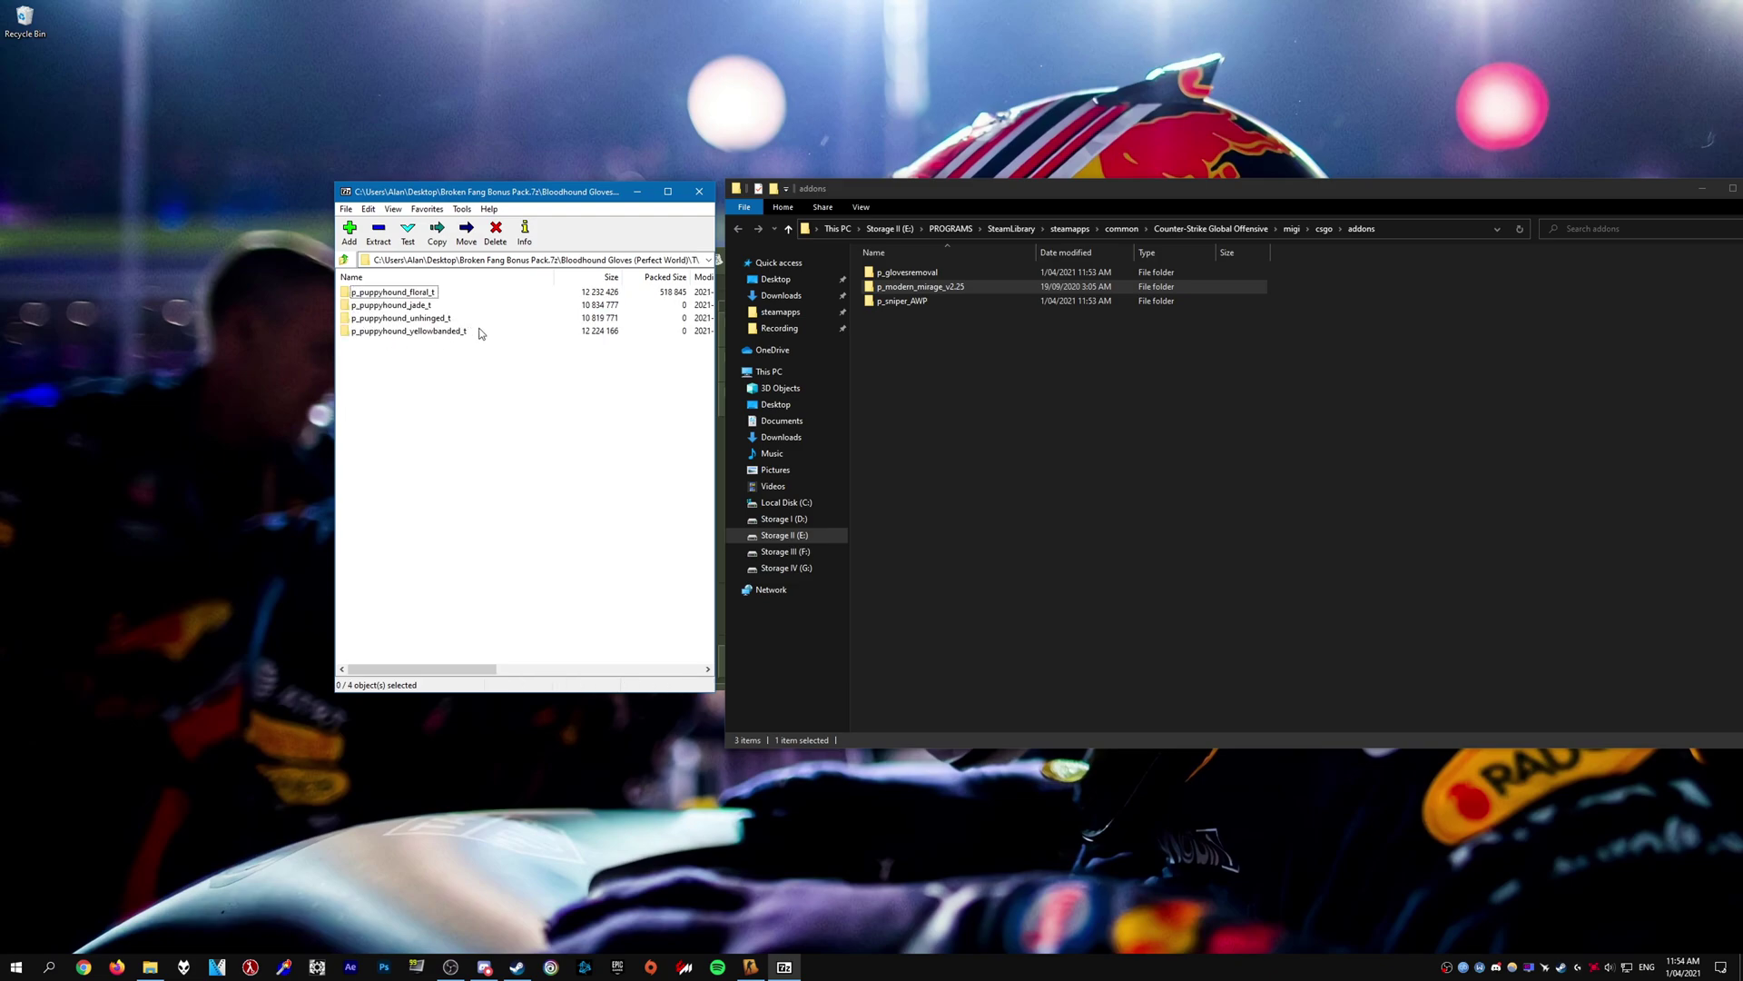
drag(405, 292, 911, 358)
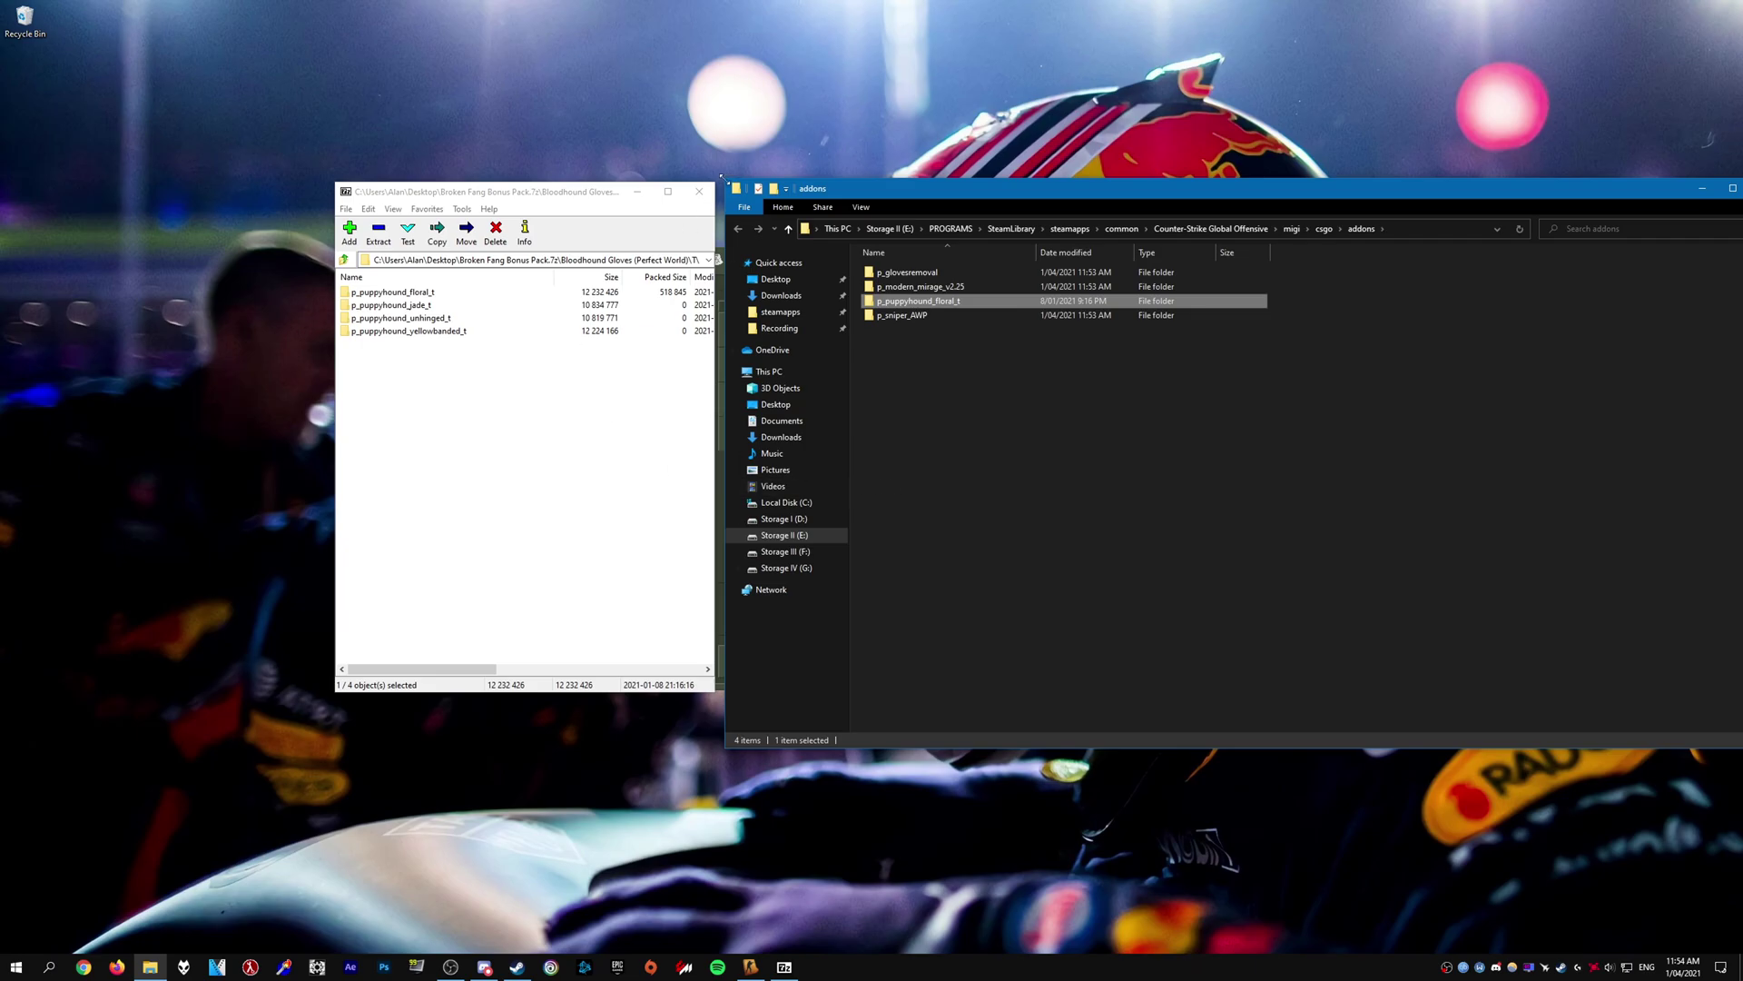
click(699, 191)
Step: Arrange the addons folder and MIGI windows side by side, with MIGI in front
drag(1044, 191, 557, 190)
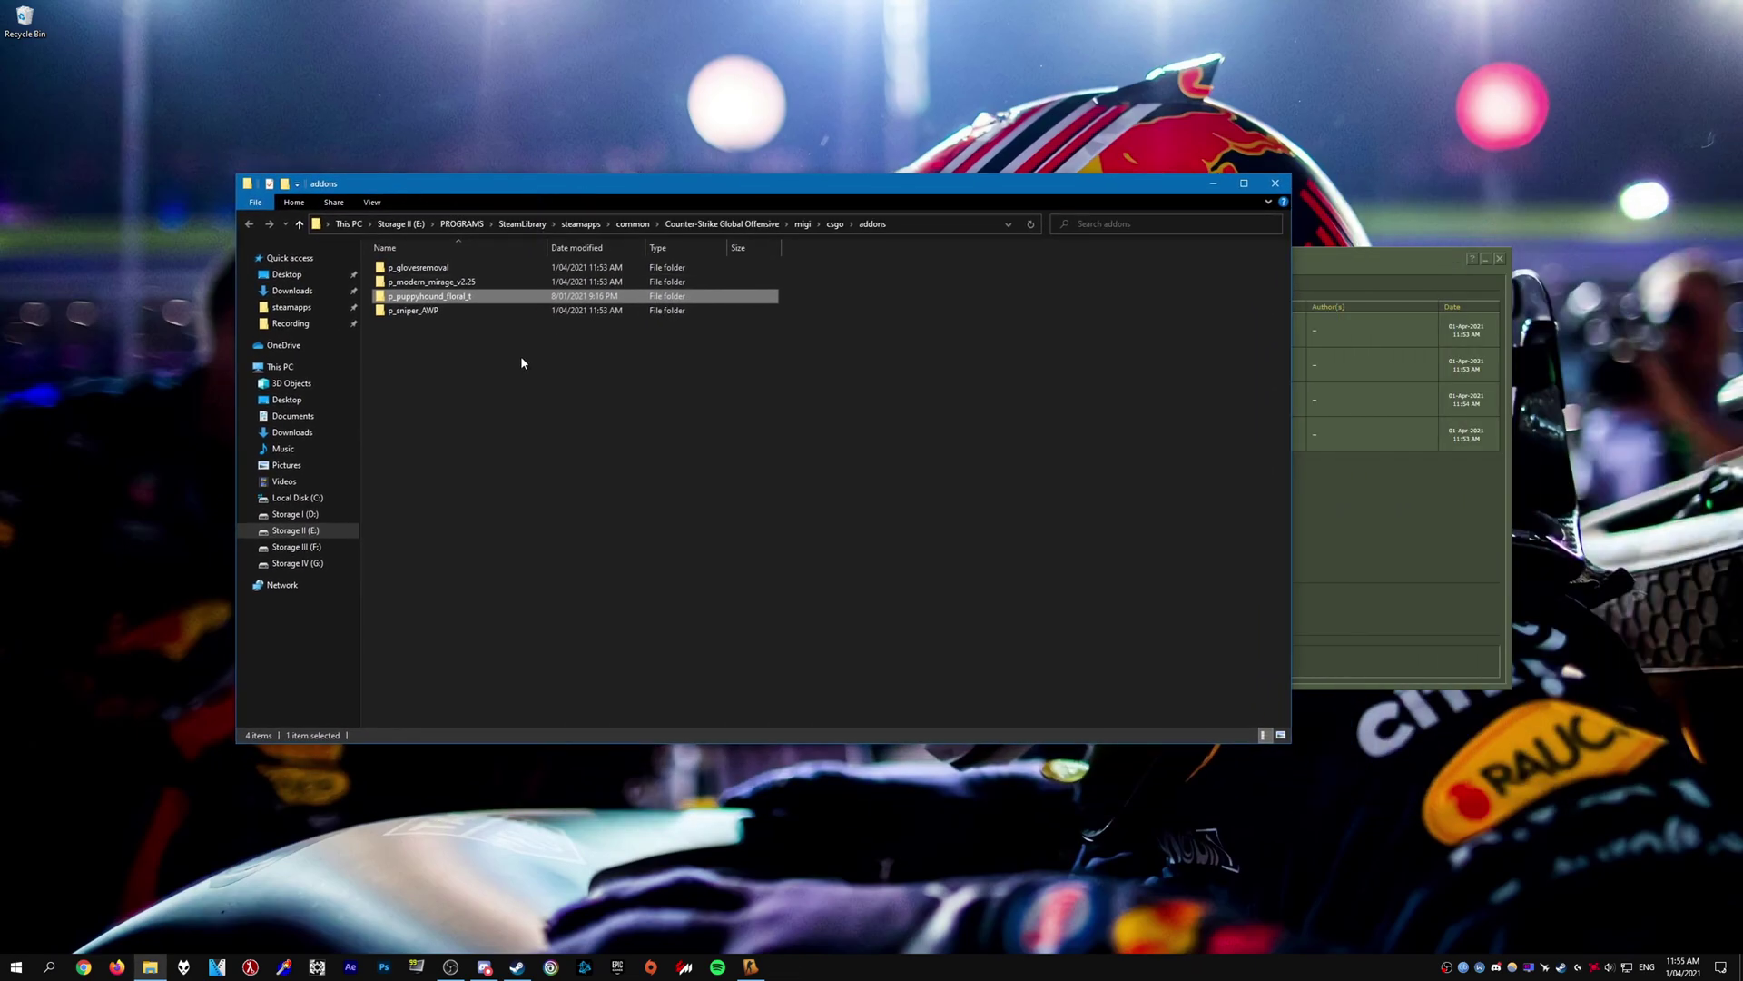
drag(522, 362, 895, 284)
click(903, 312)
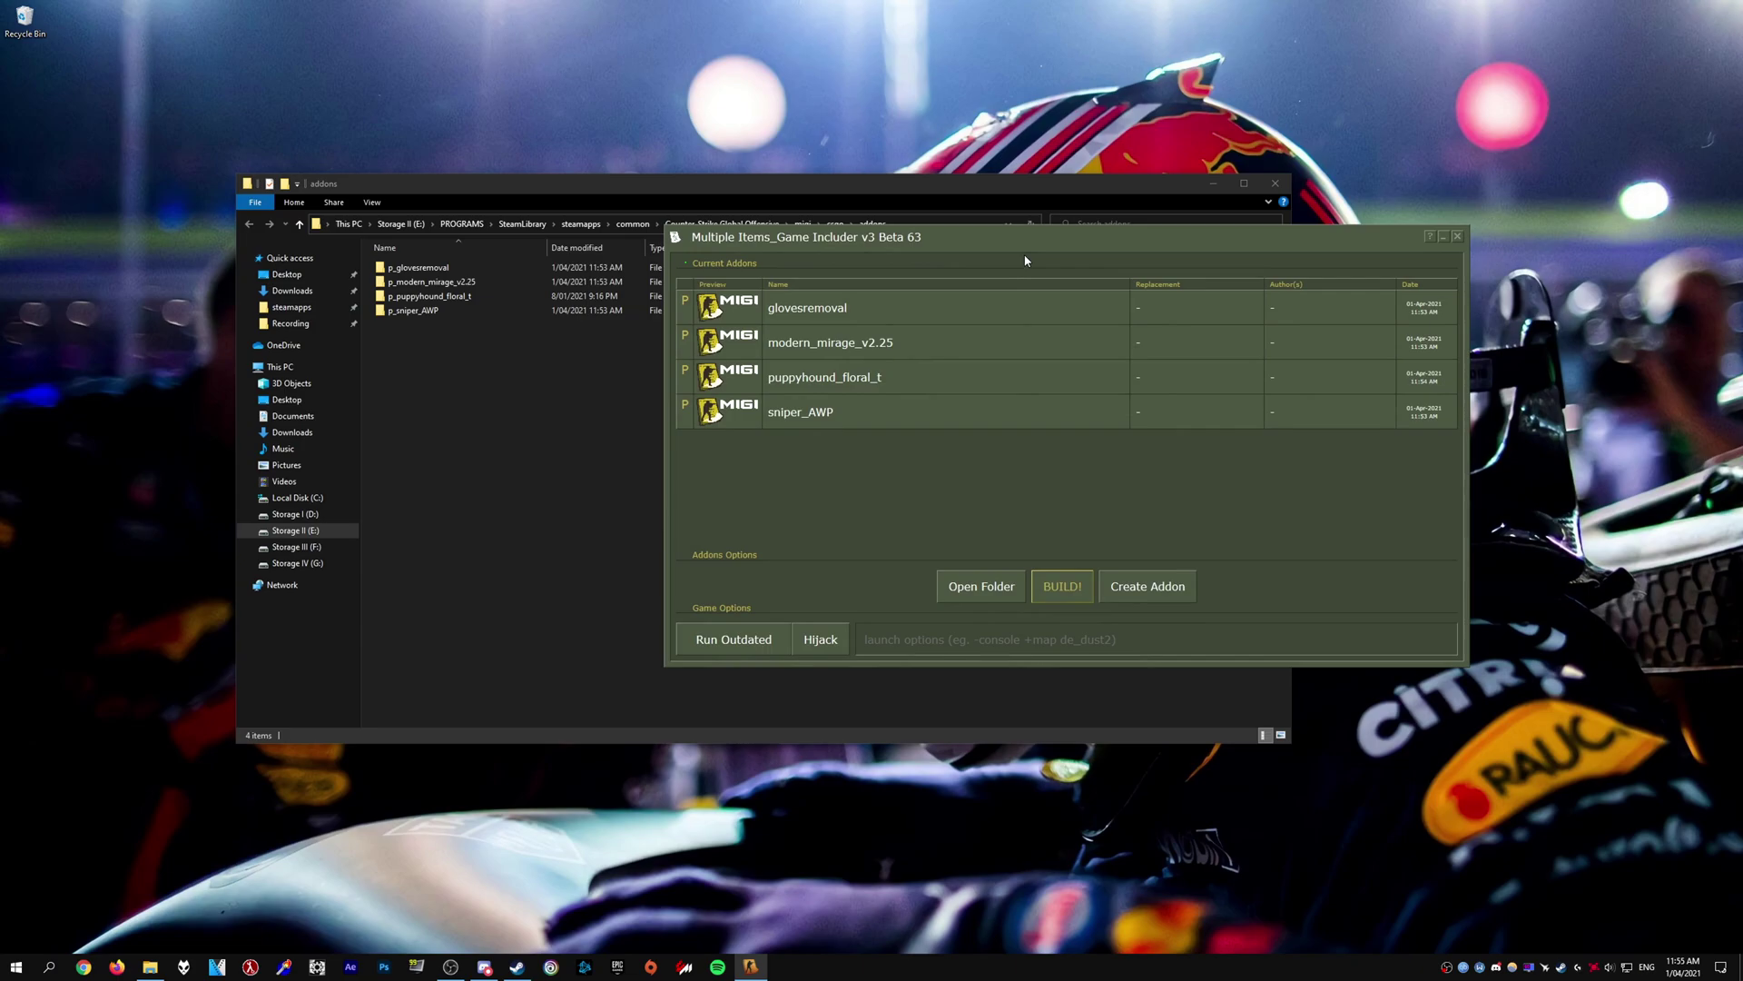
drag(1025, 261, 1031, 244)
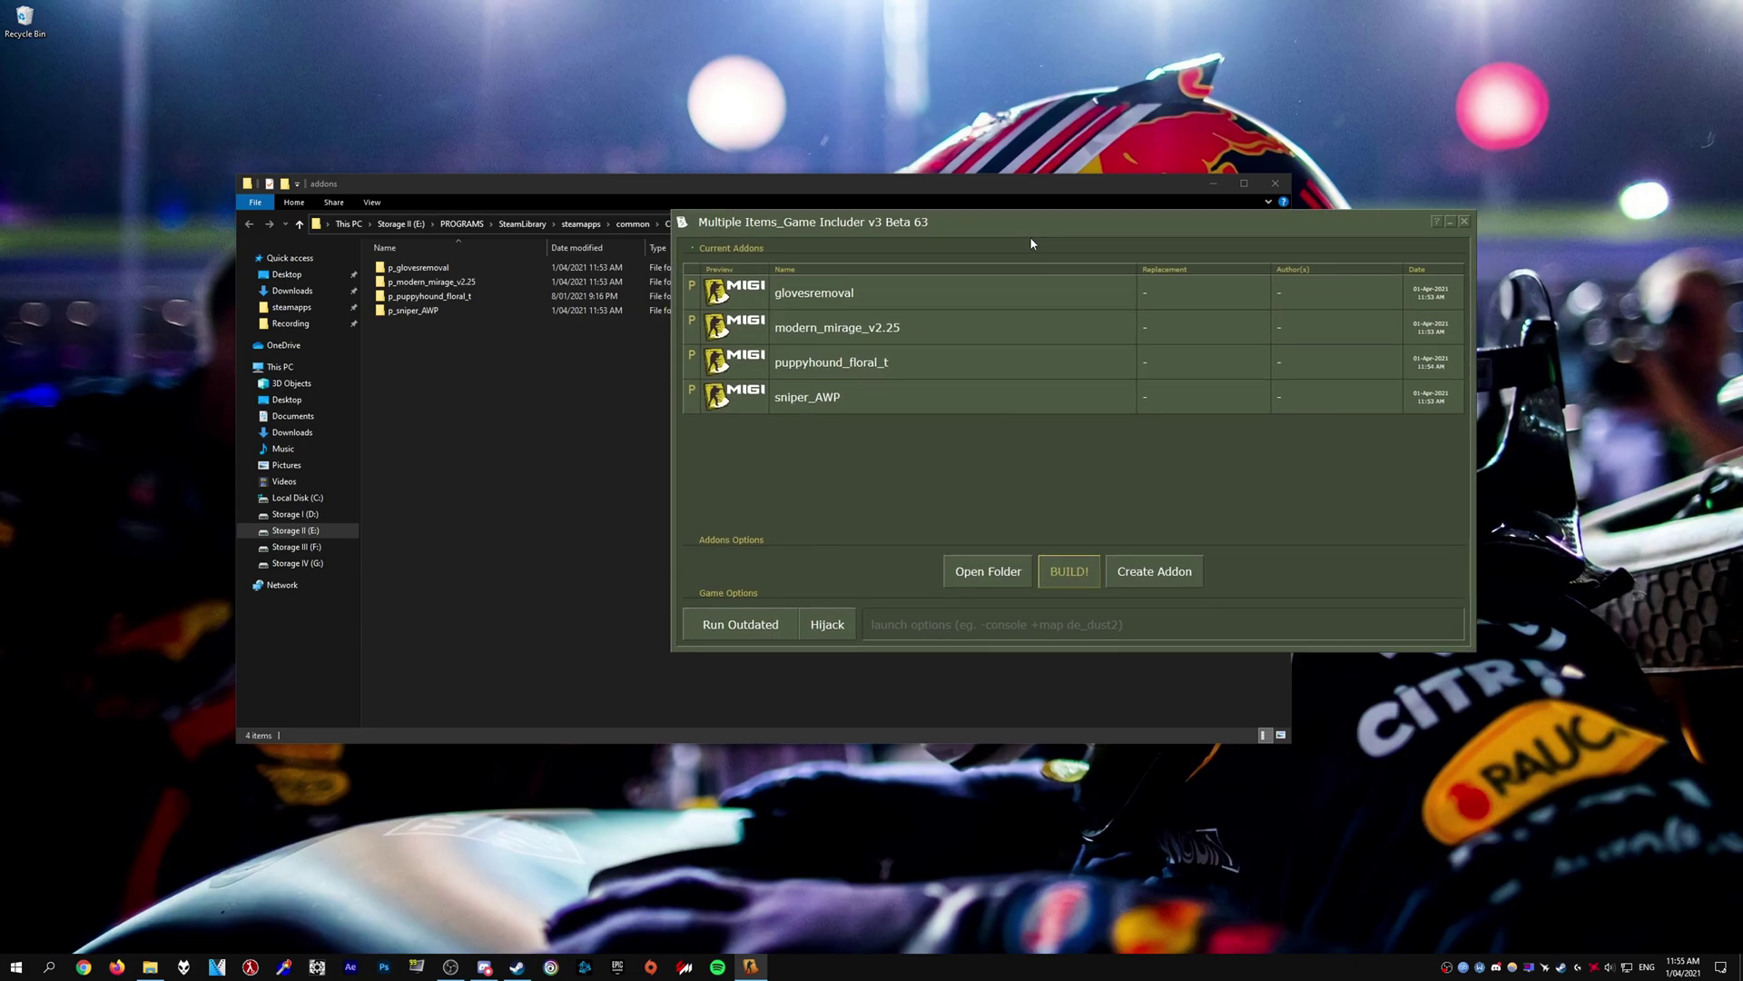
Step: Build the four addons into Pak01, then move the addons folder window aside to the right
click(1080, 578)
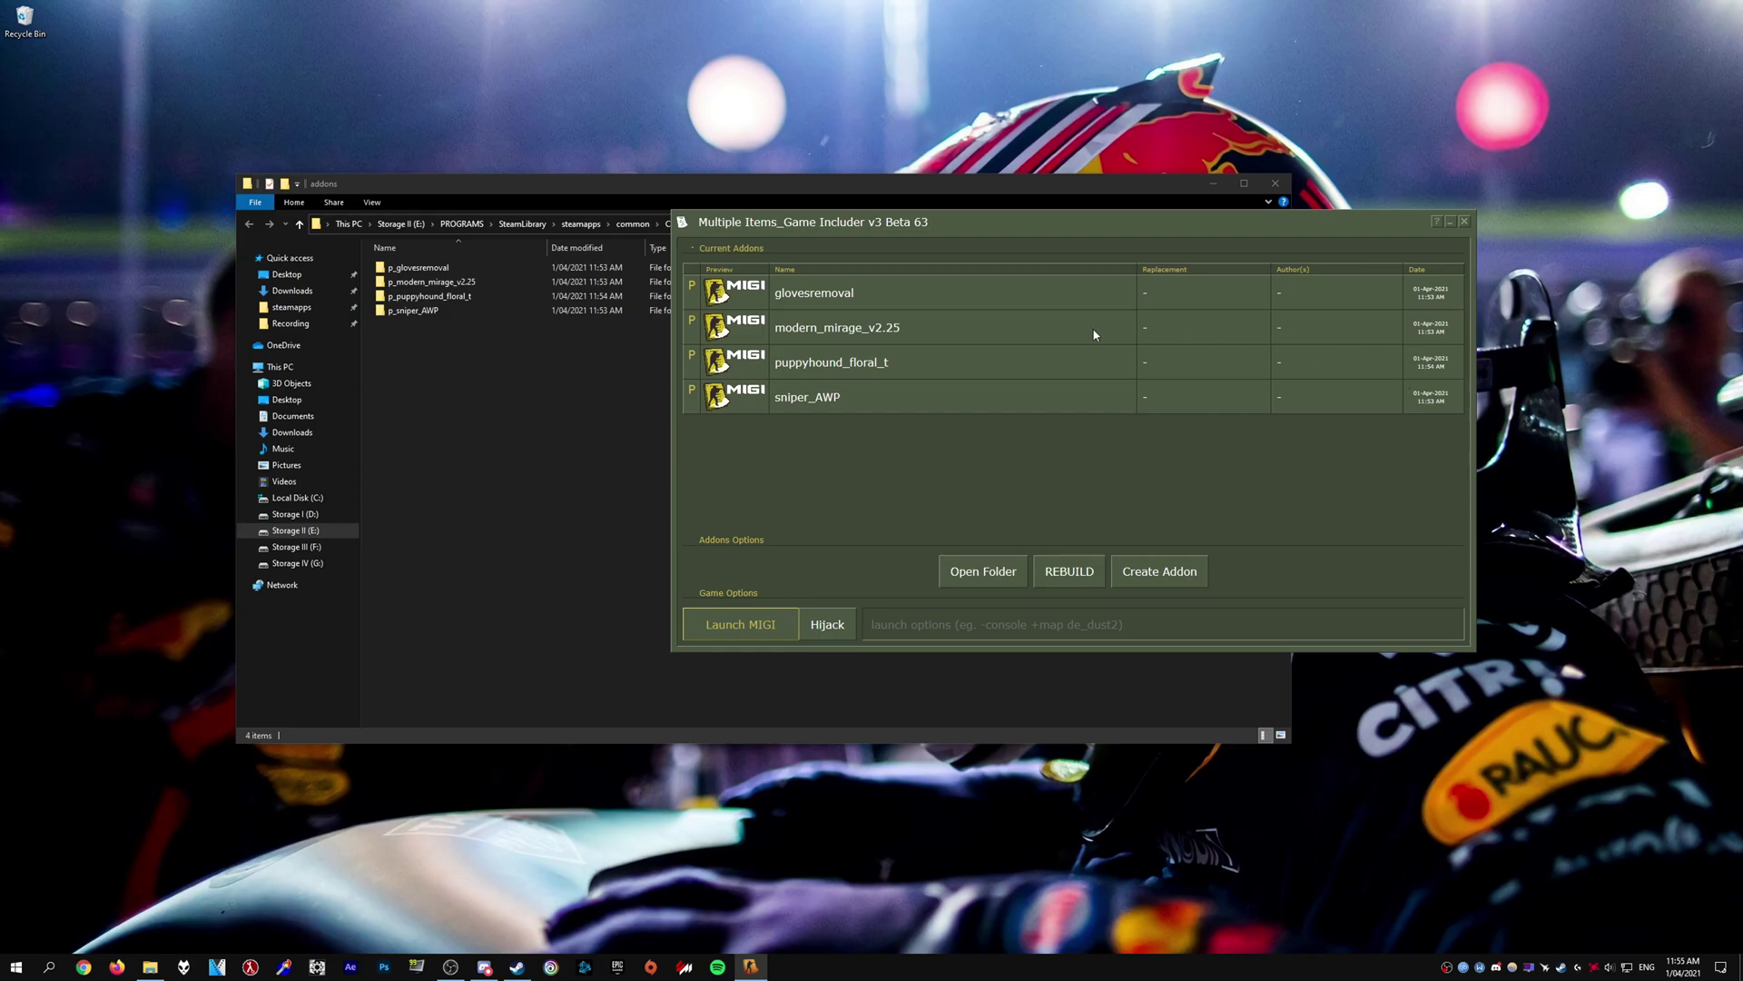
drag(721, 187, 1153, 197)
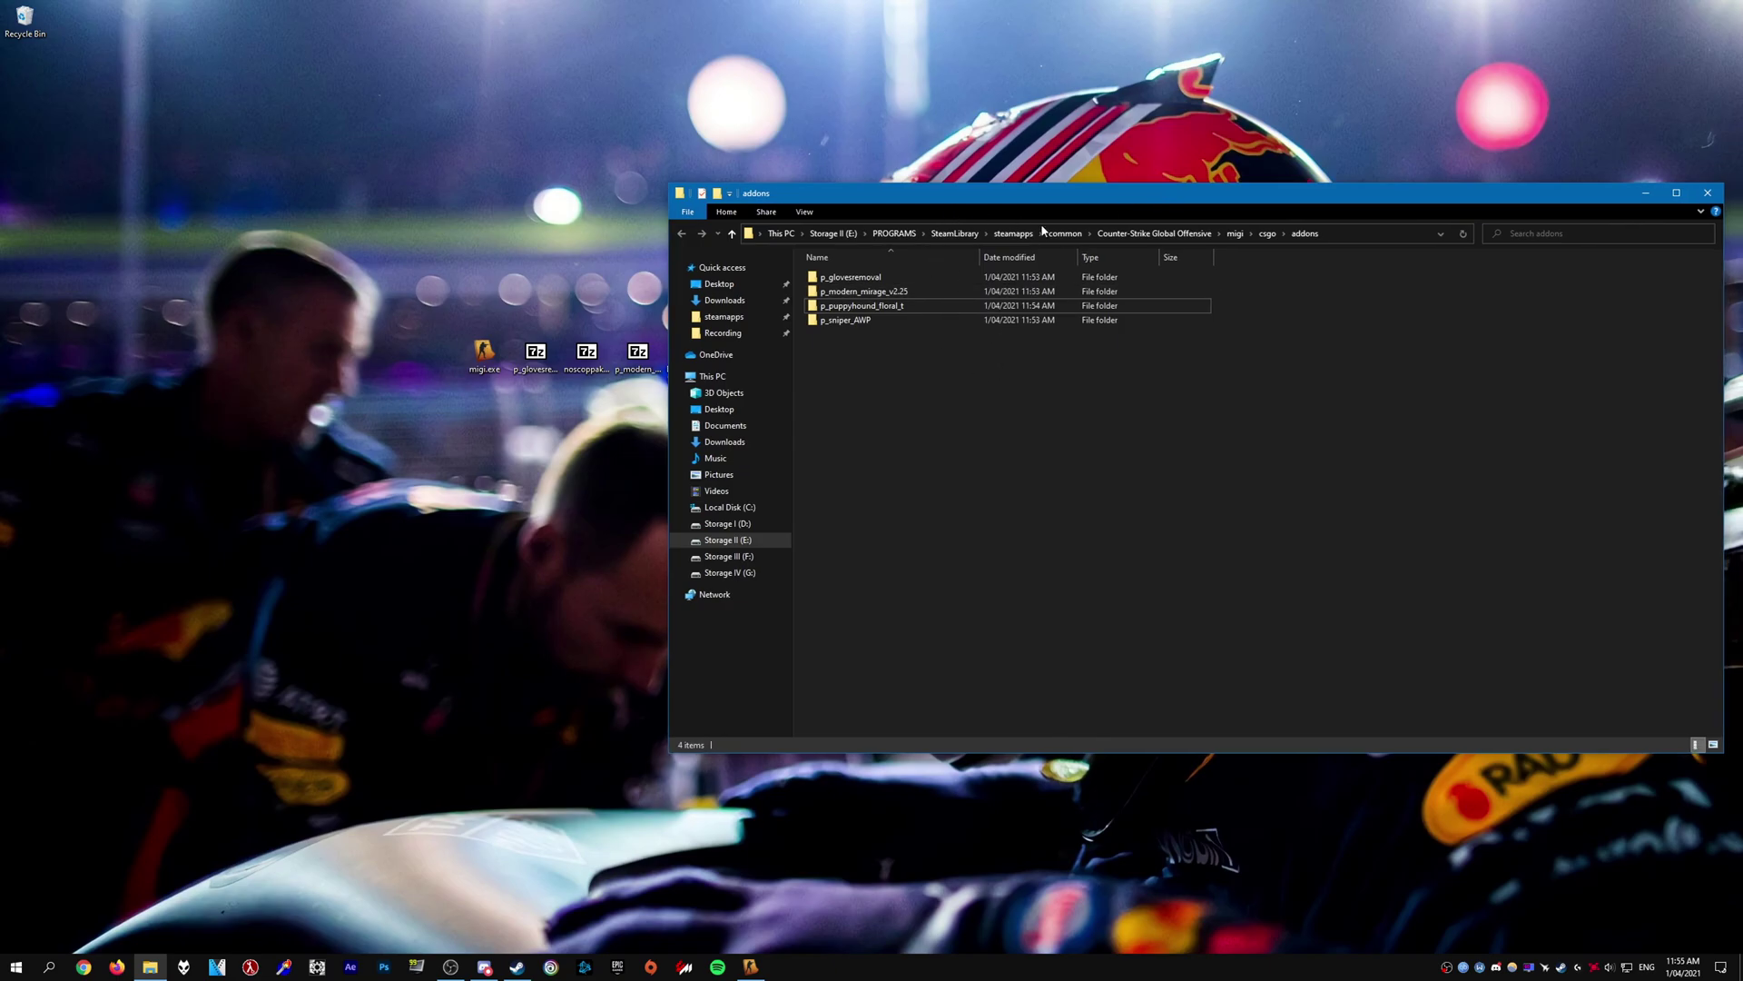
drag(1044, 193, 1174, 203)
Step: Copy p_brokenfang_case_hardened_ct from Broken Fang Bonus Pack.7z's Broken Fang Gloves\CT into addons
drag(727, 221, 841, 221)
click(707, 369)
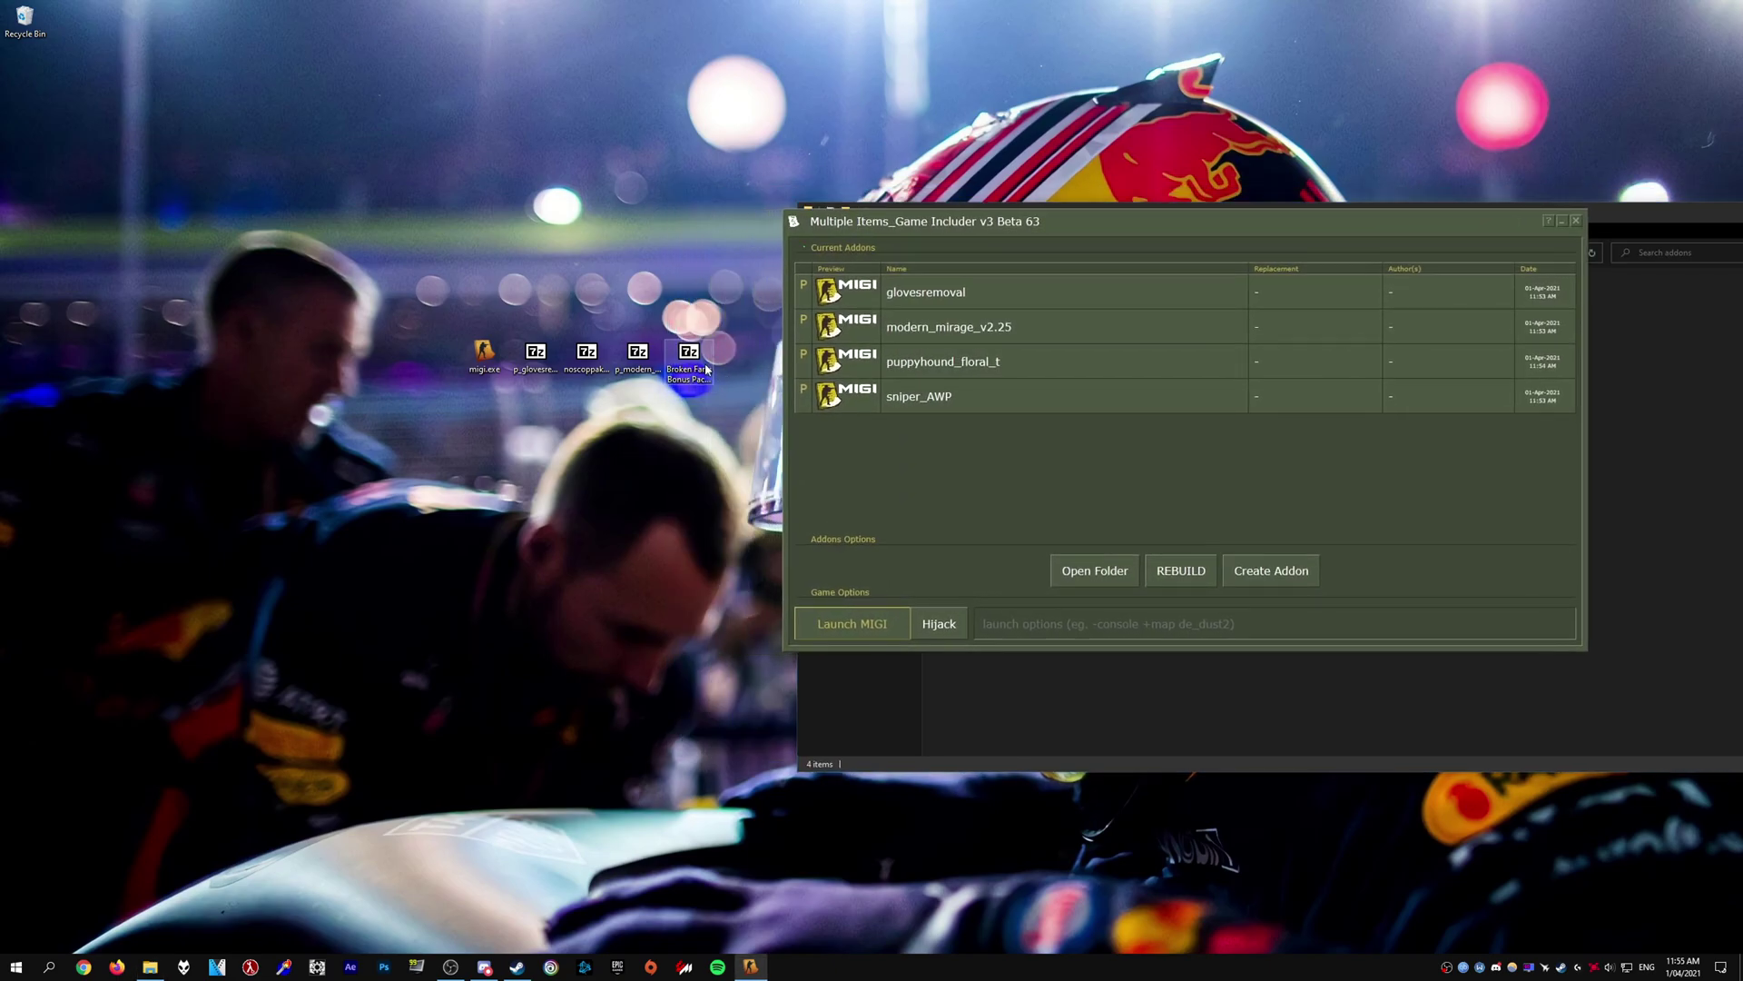
double_click(707, 369)
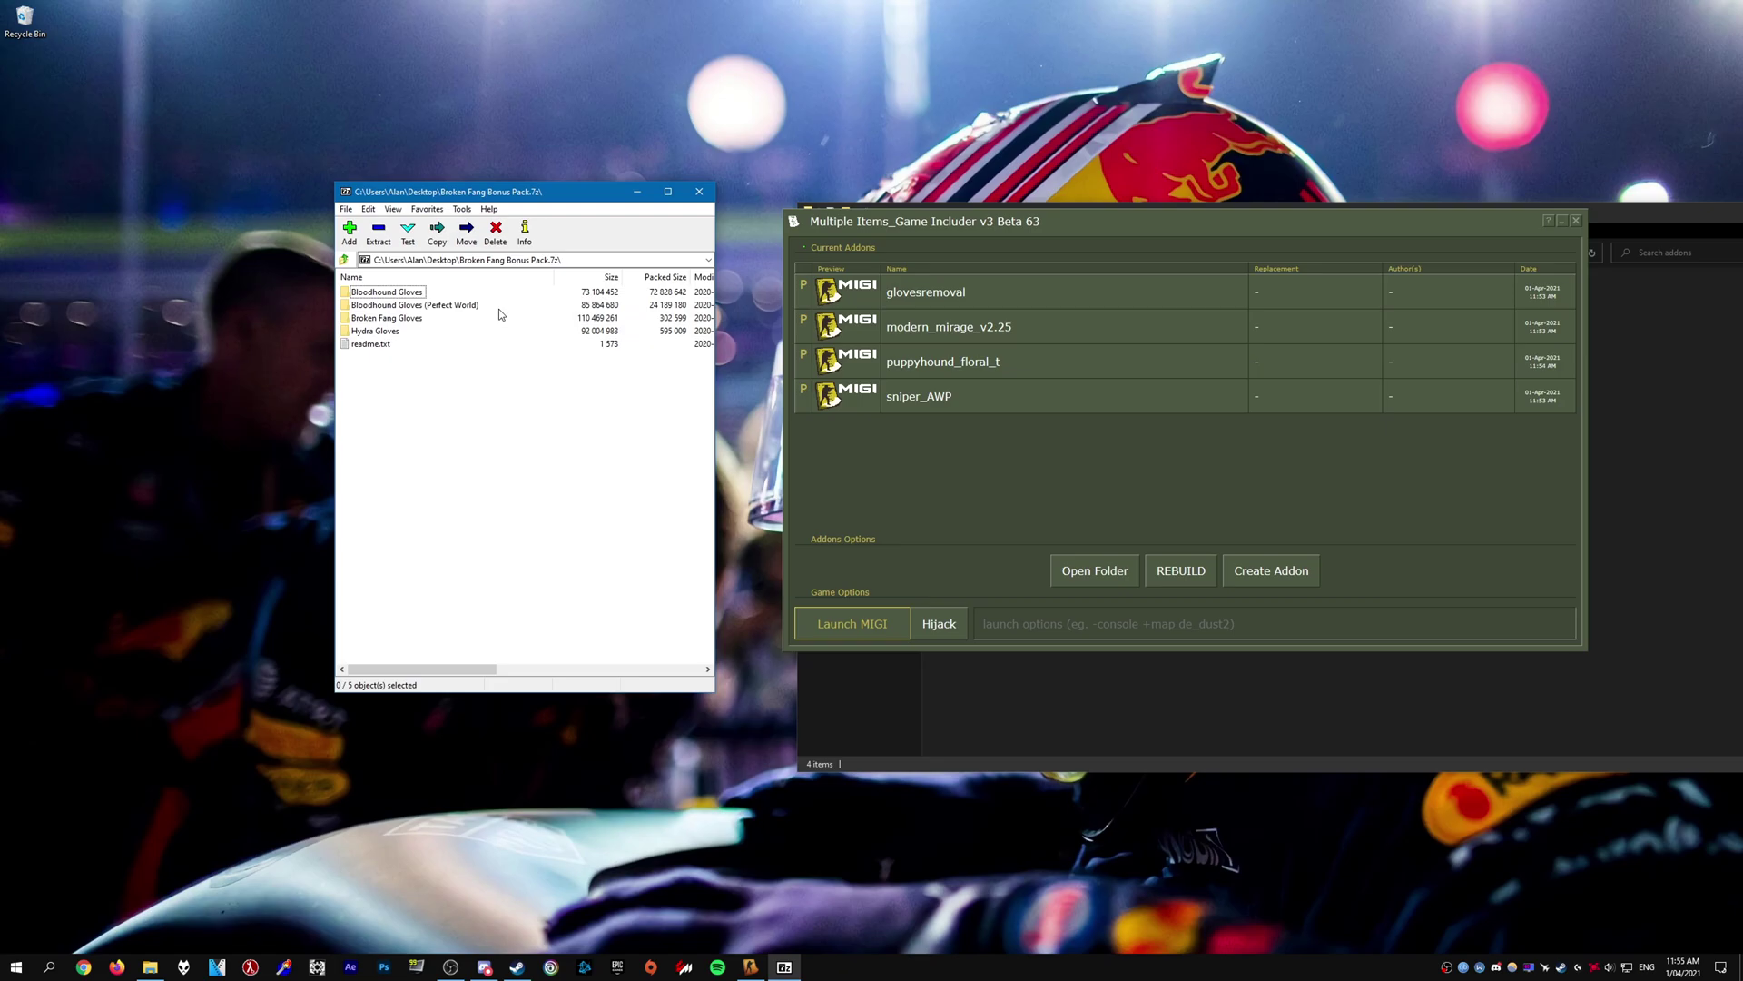
double_click(404, 319)
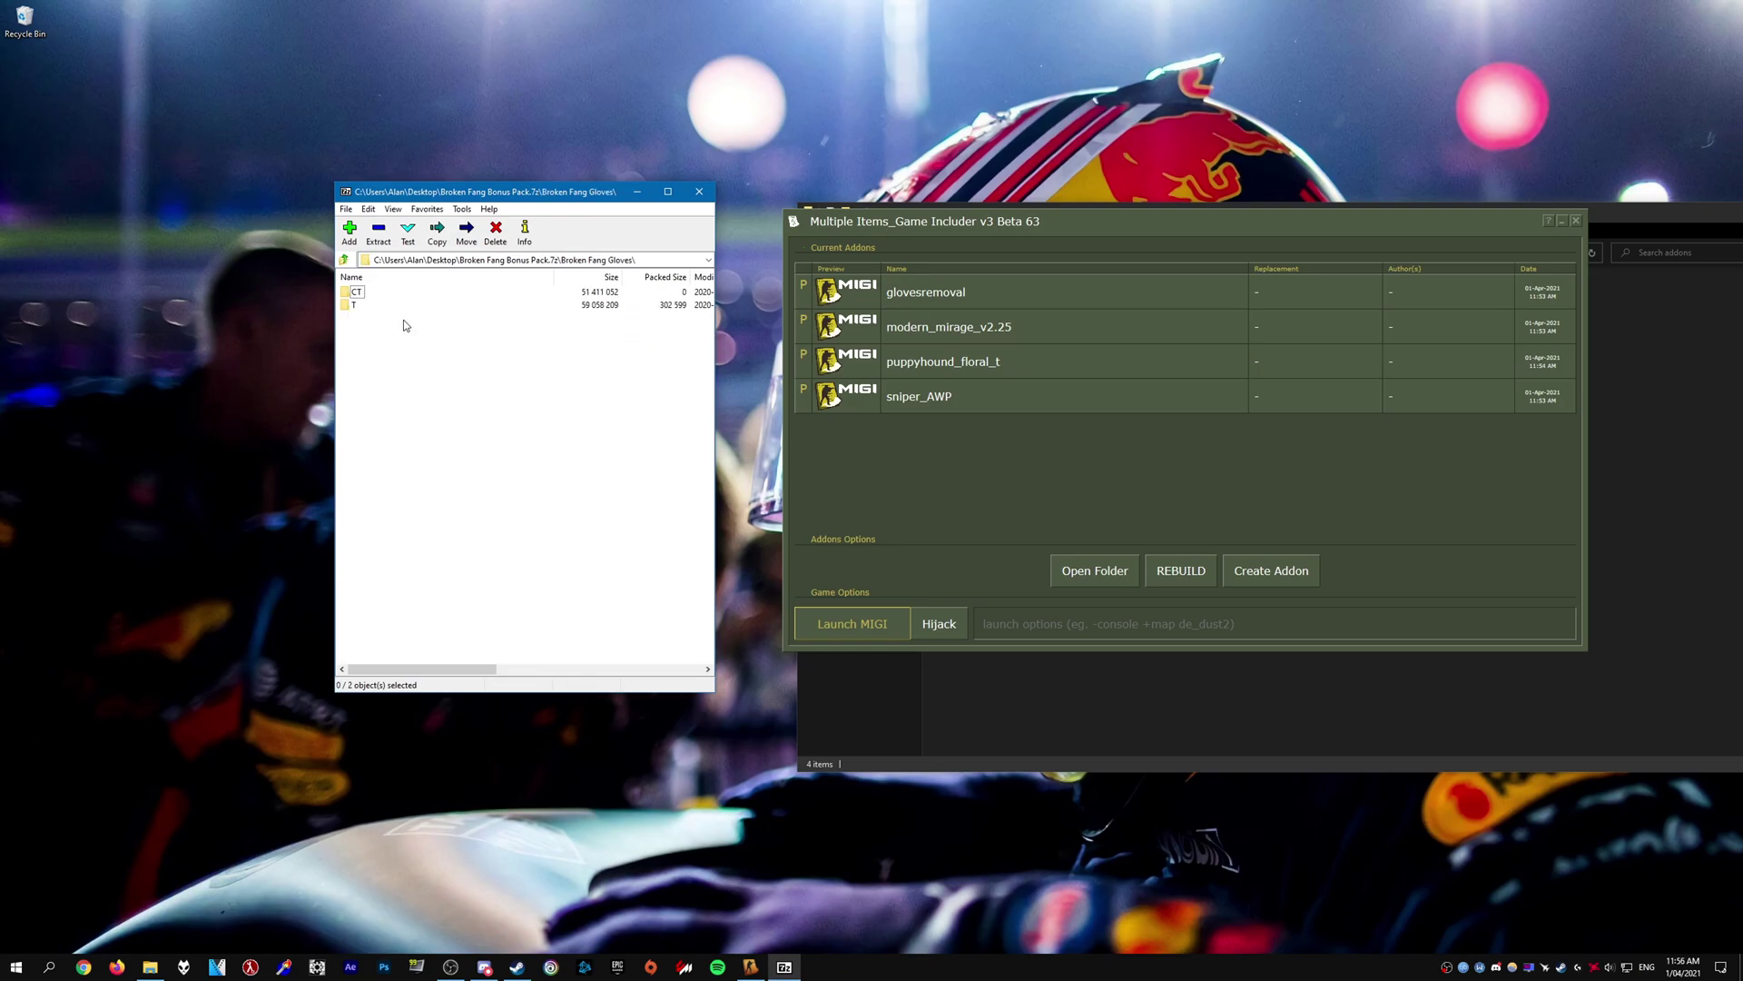
double_click(359, 293)
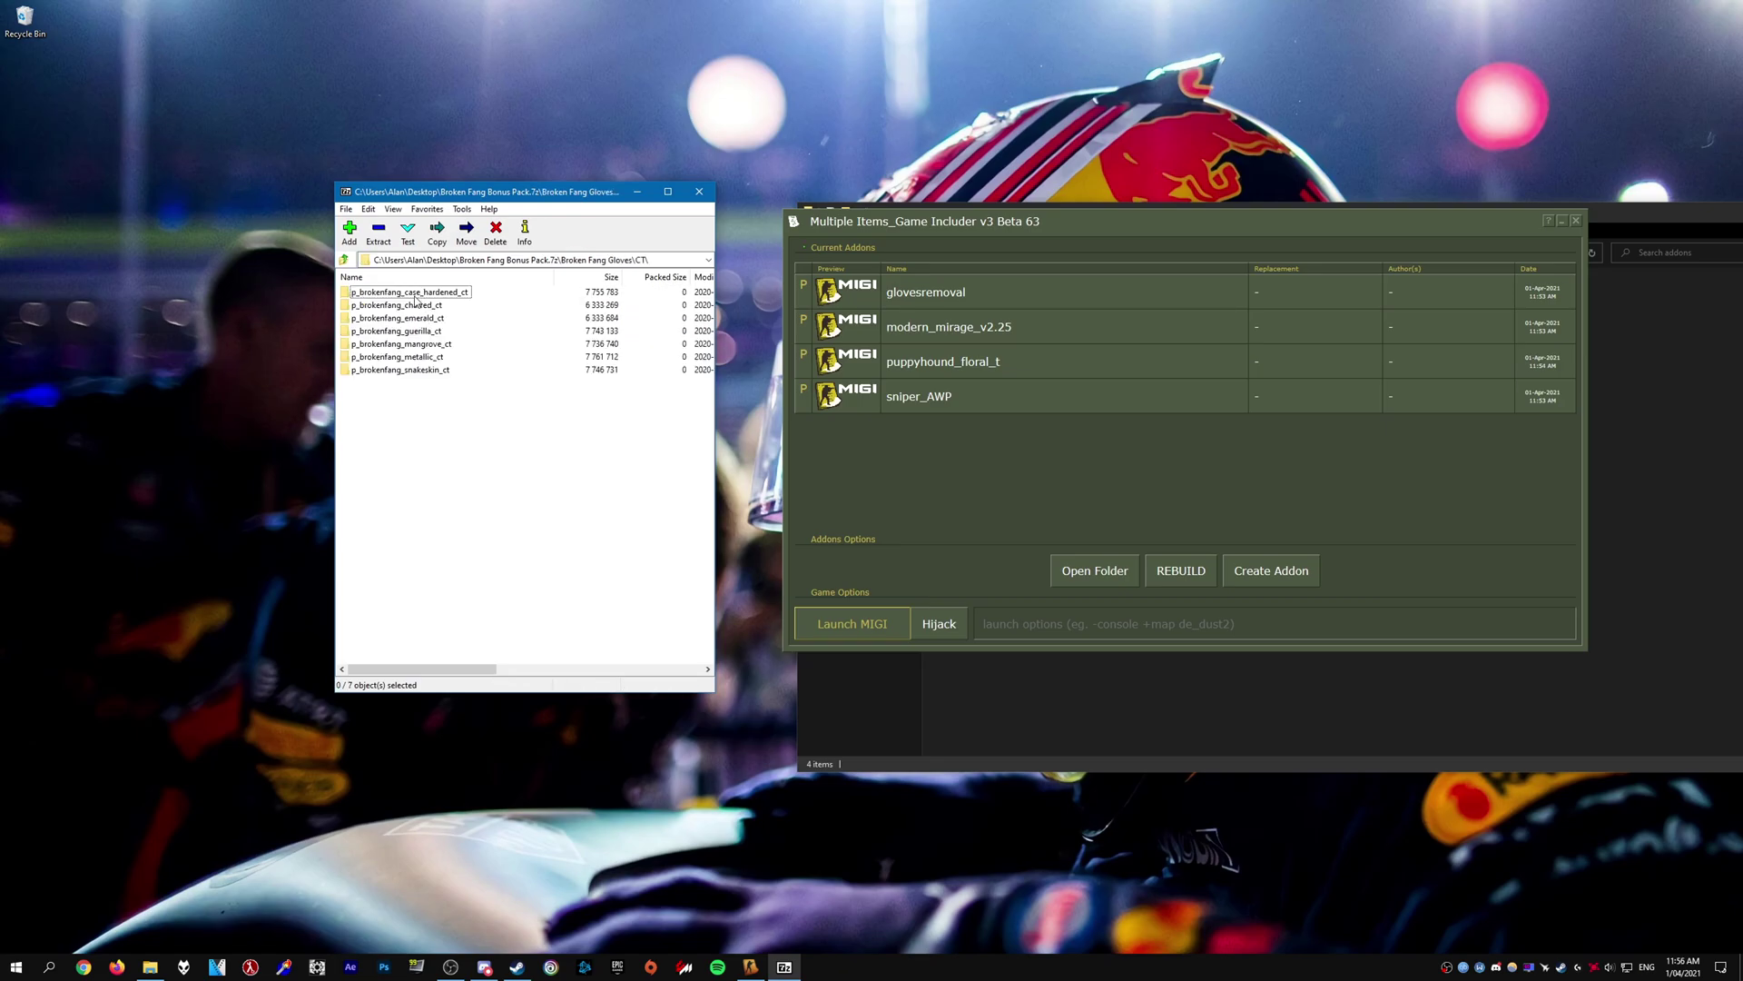
drag(416, 295, 1108, 525)
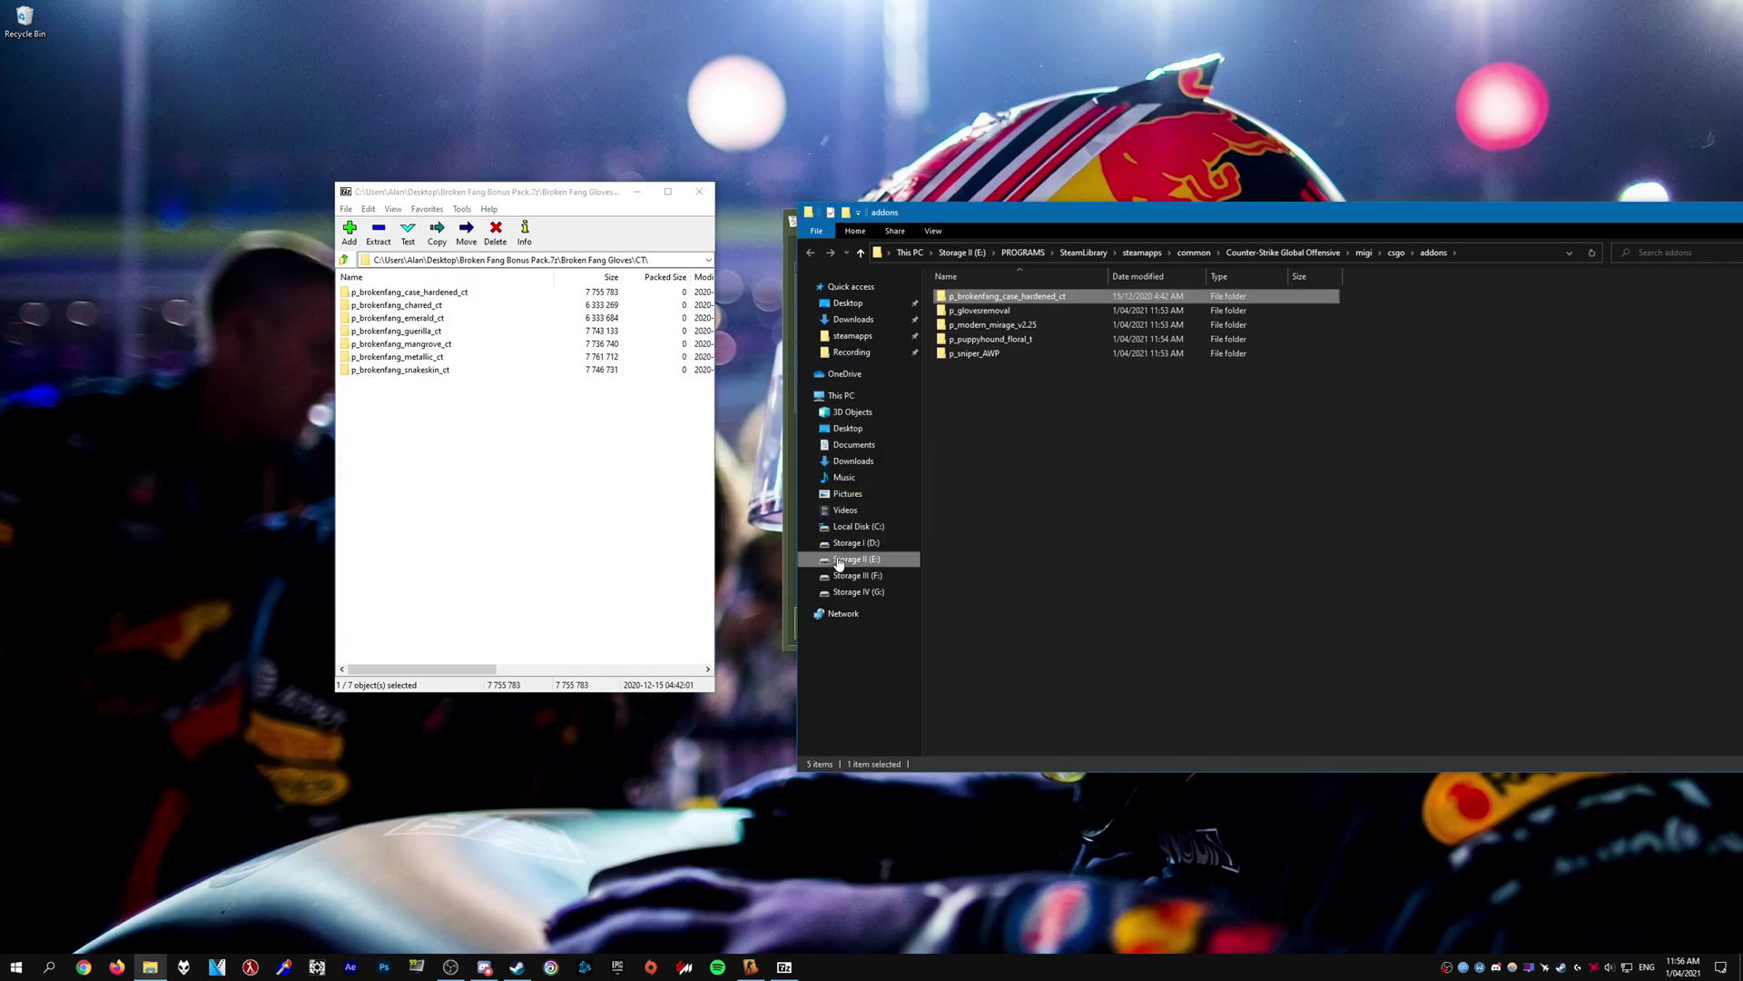
Step: Rebuild all addons with UPDATE BUILD!, then close 7-Zip and MIGI
click(789, 243)
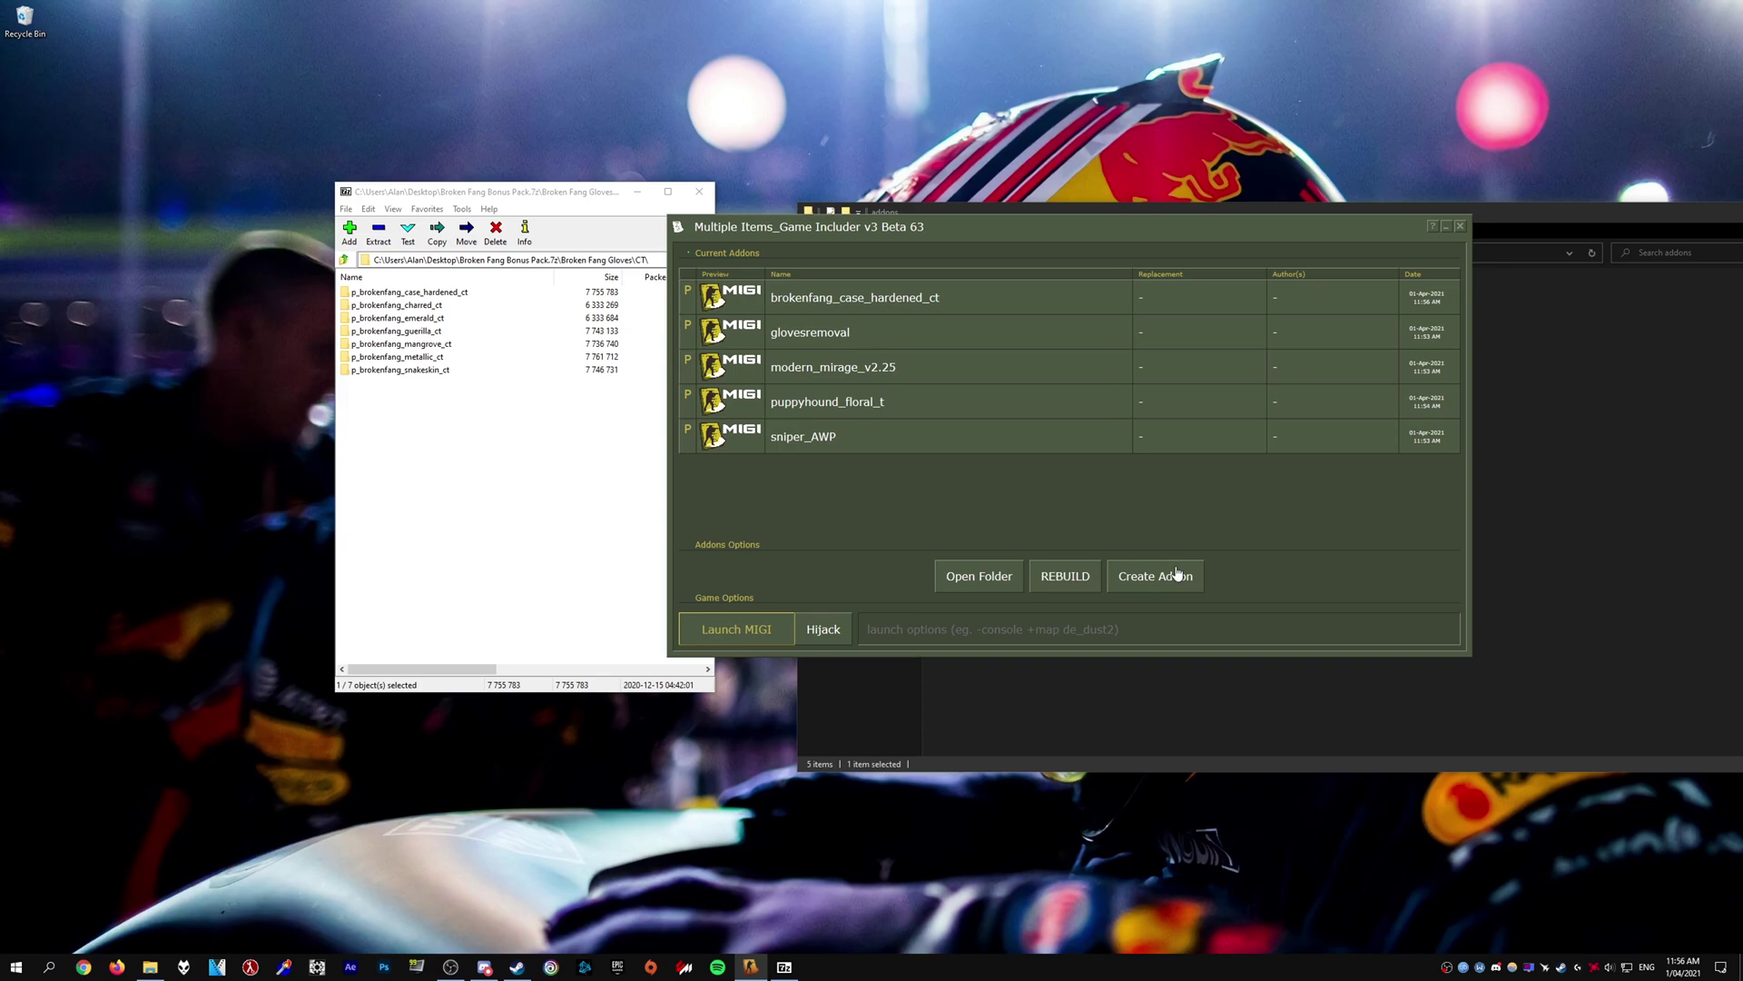
click(1064, 586)
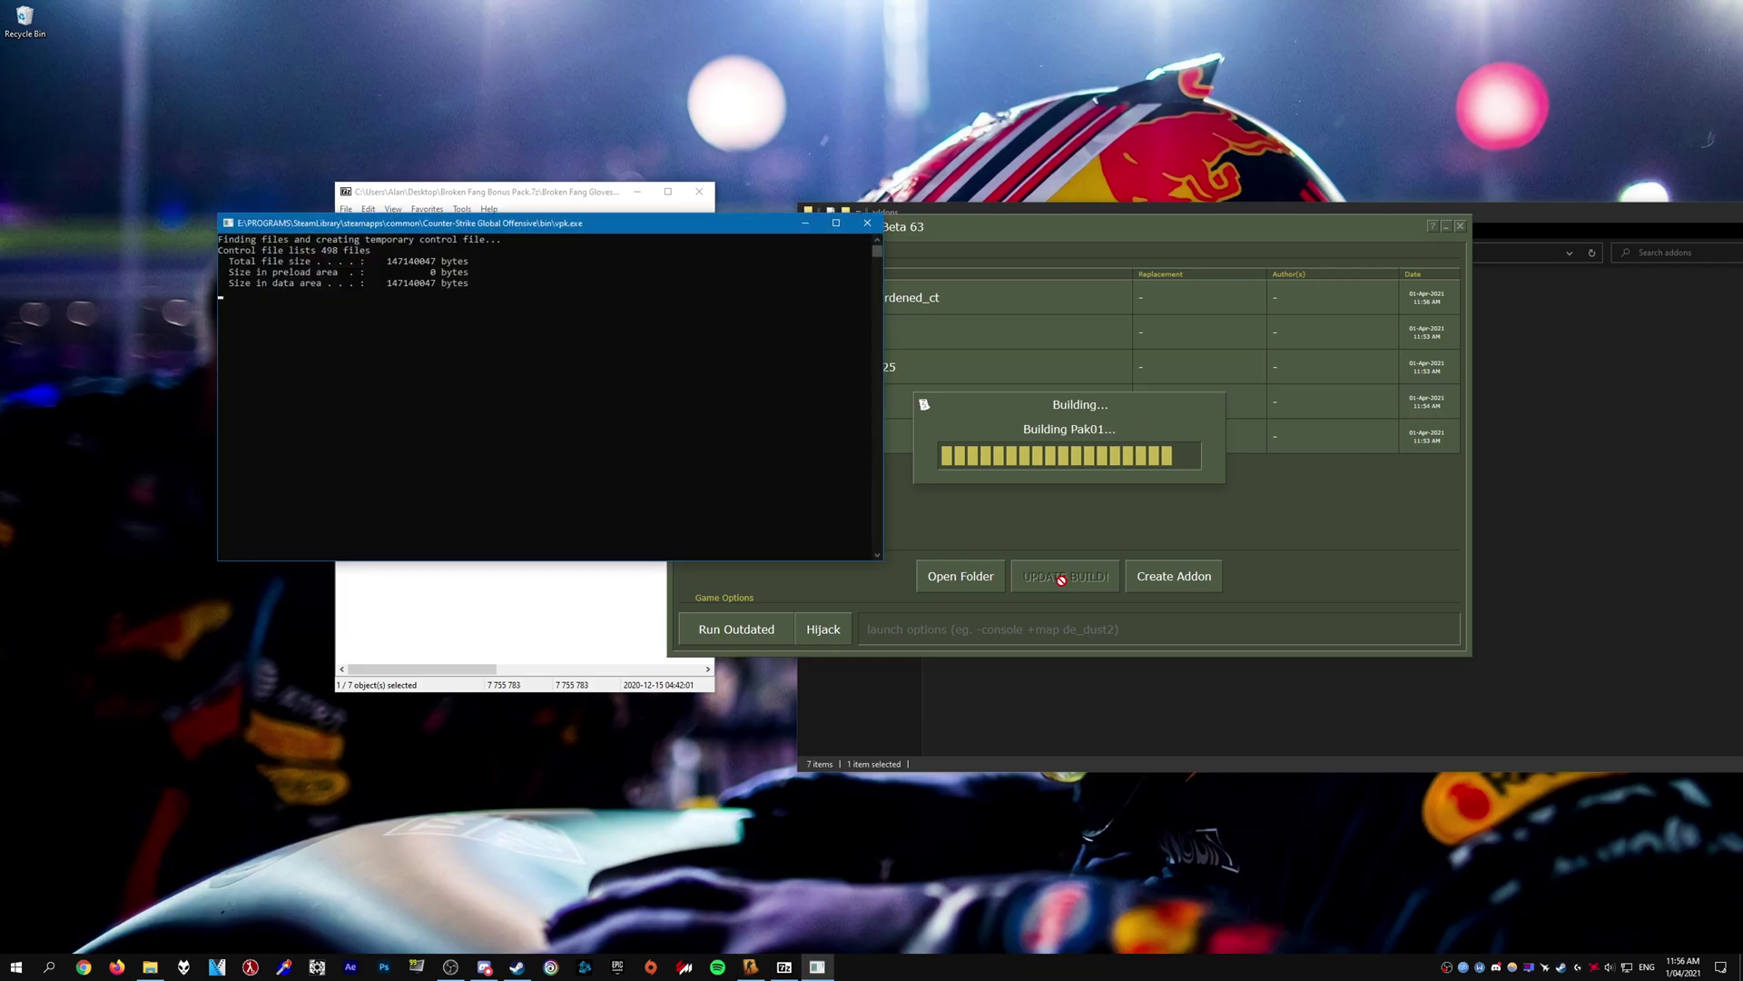
click(699, 191)
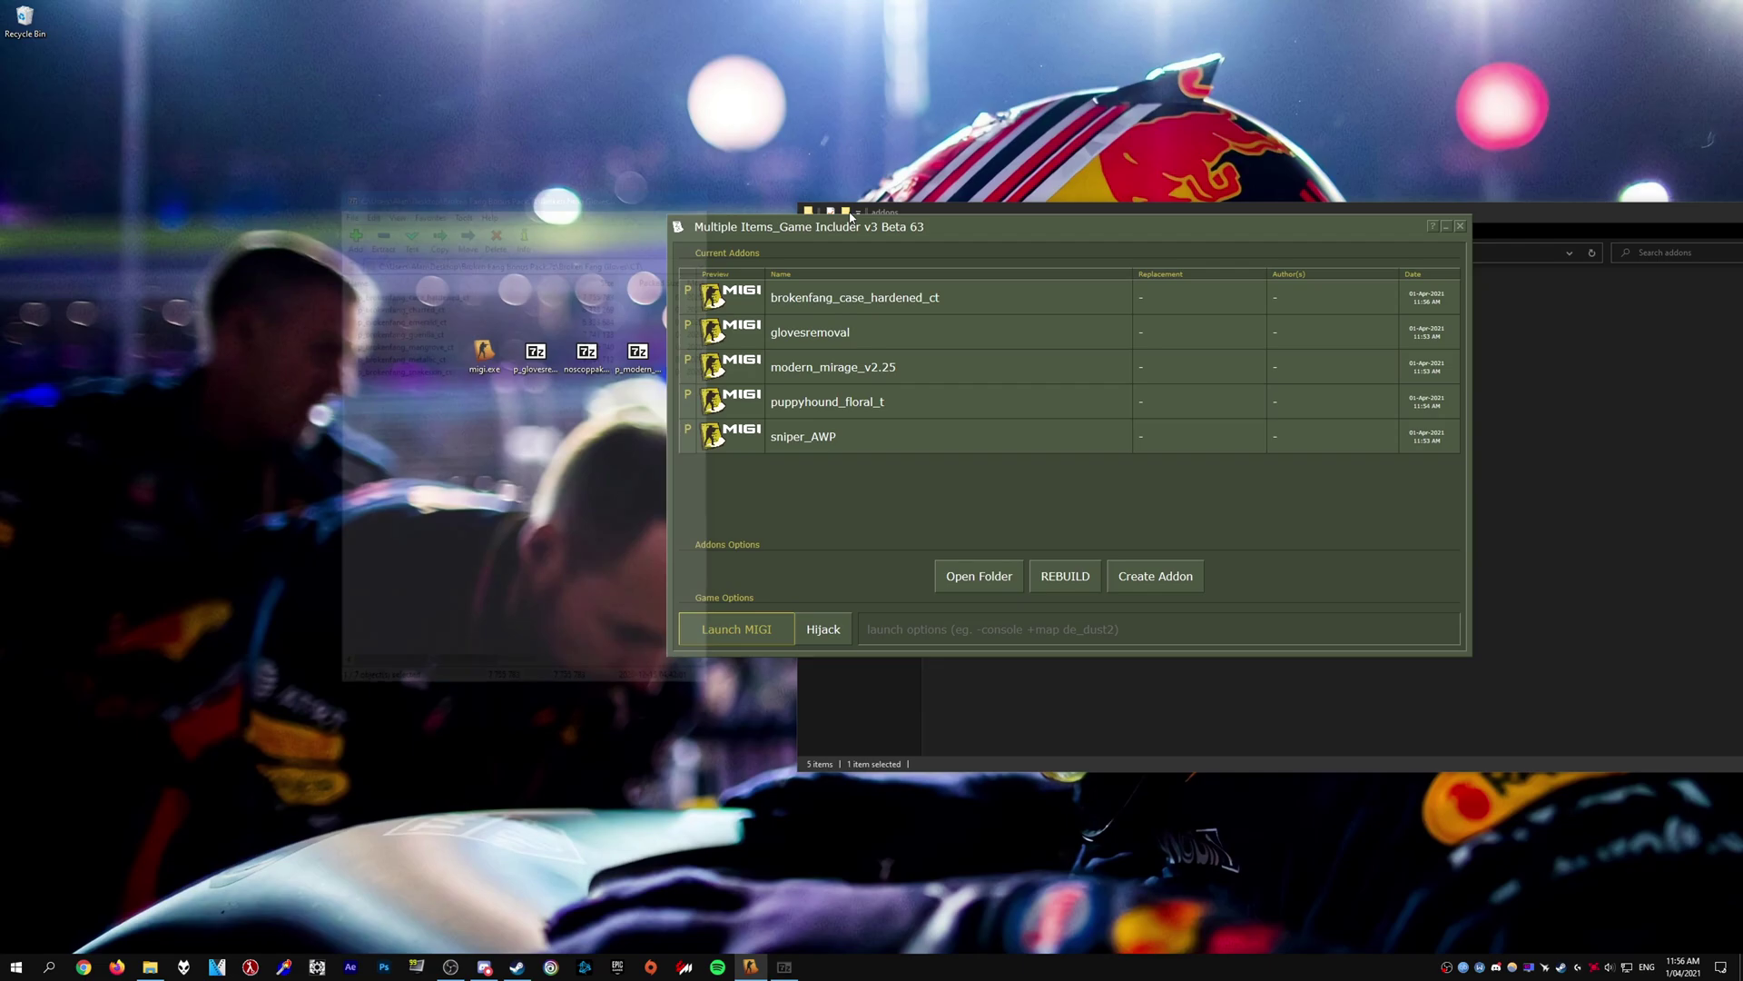
click(1459, 226)
Step: Move the addons folder window toward the centre and clear its file selection
drag(1457, 225, 1172, 197)
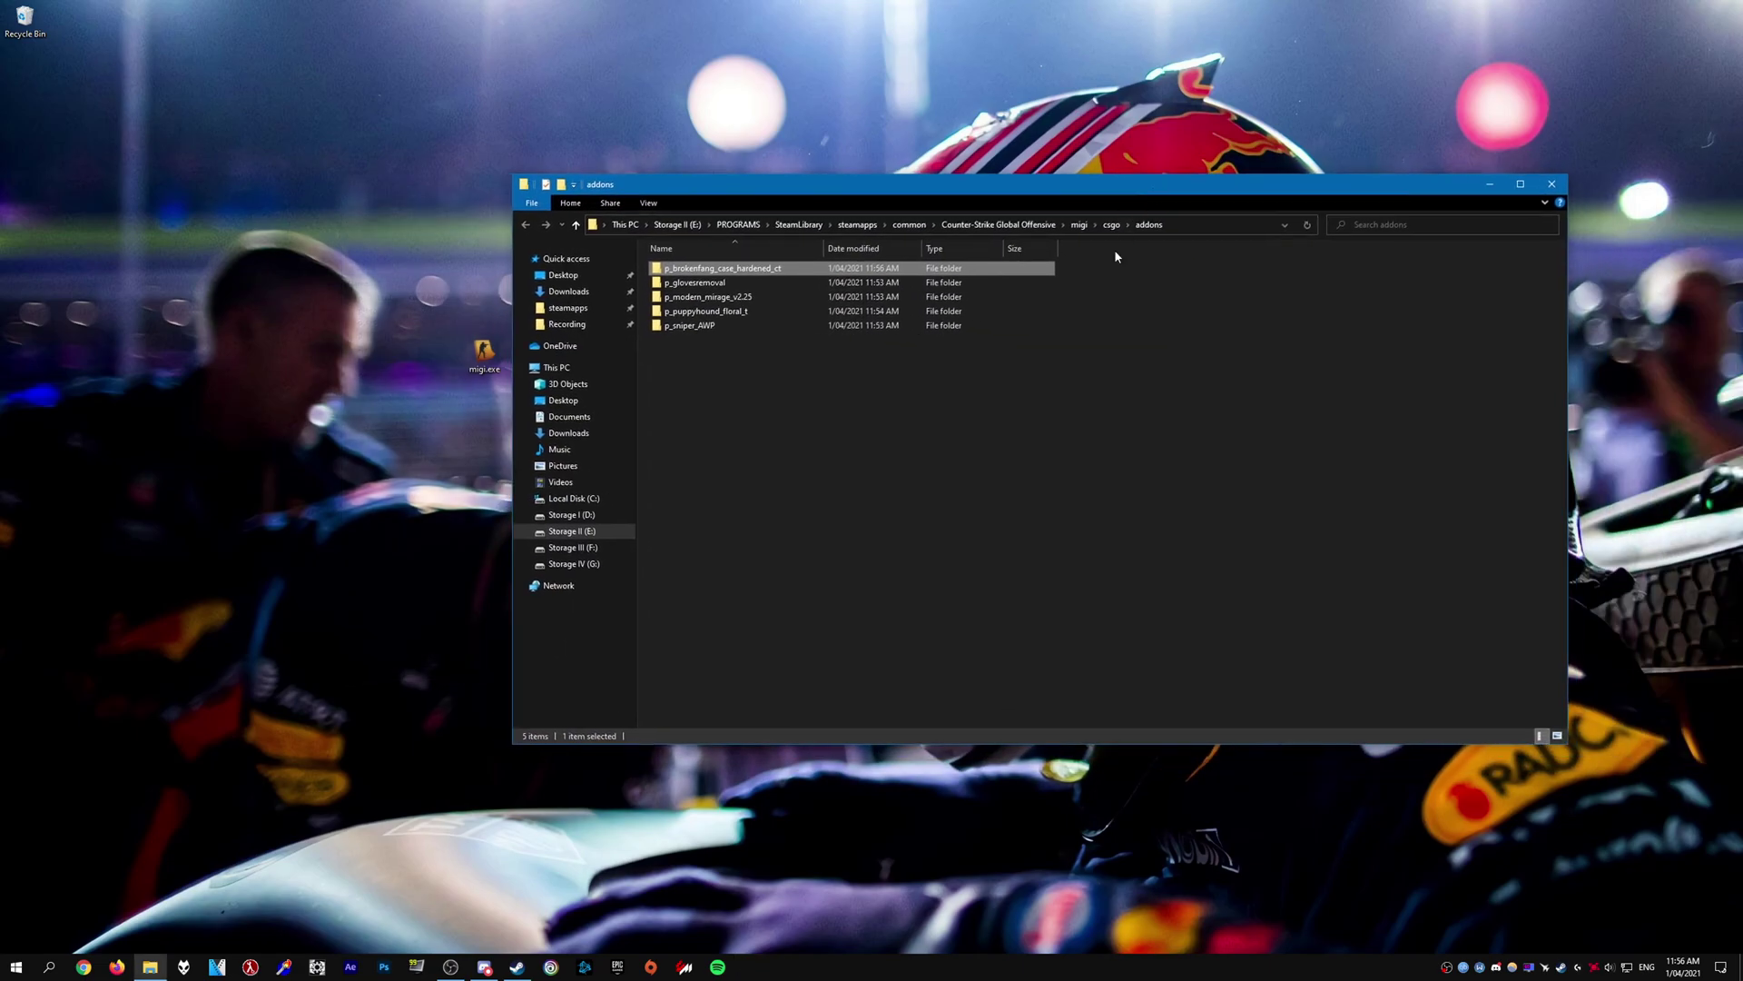
click(1047, 403)
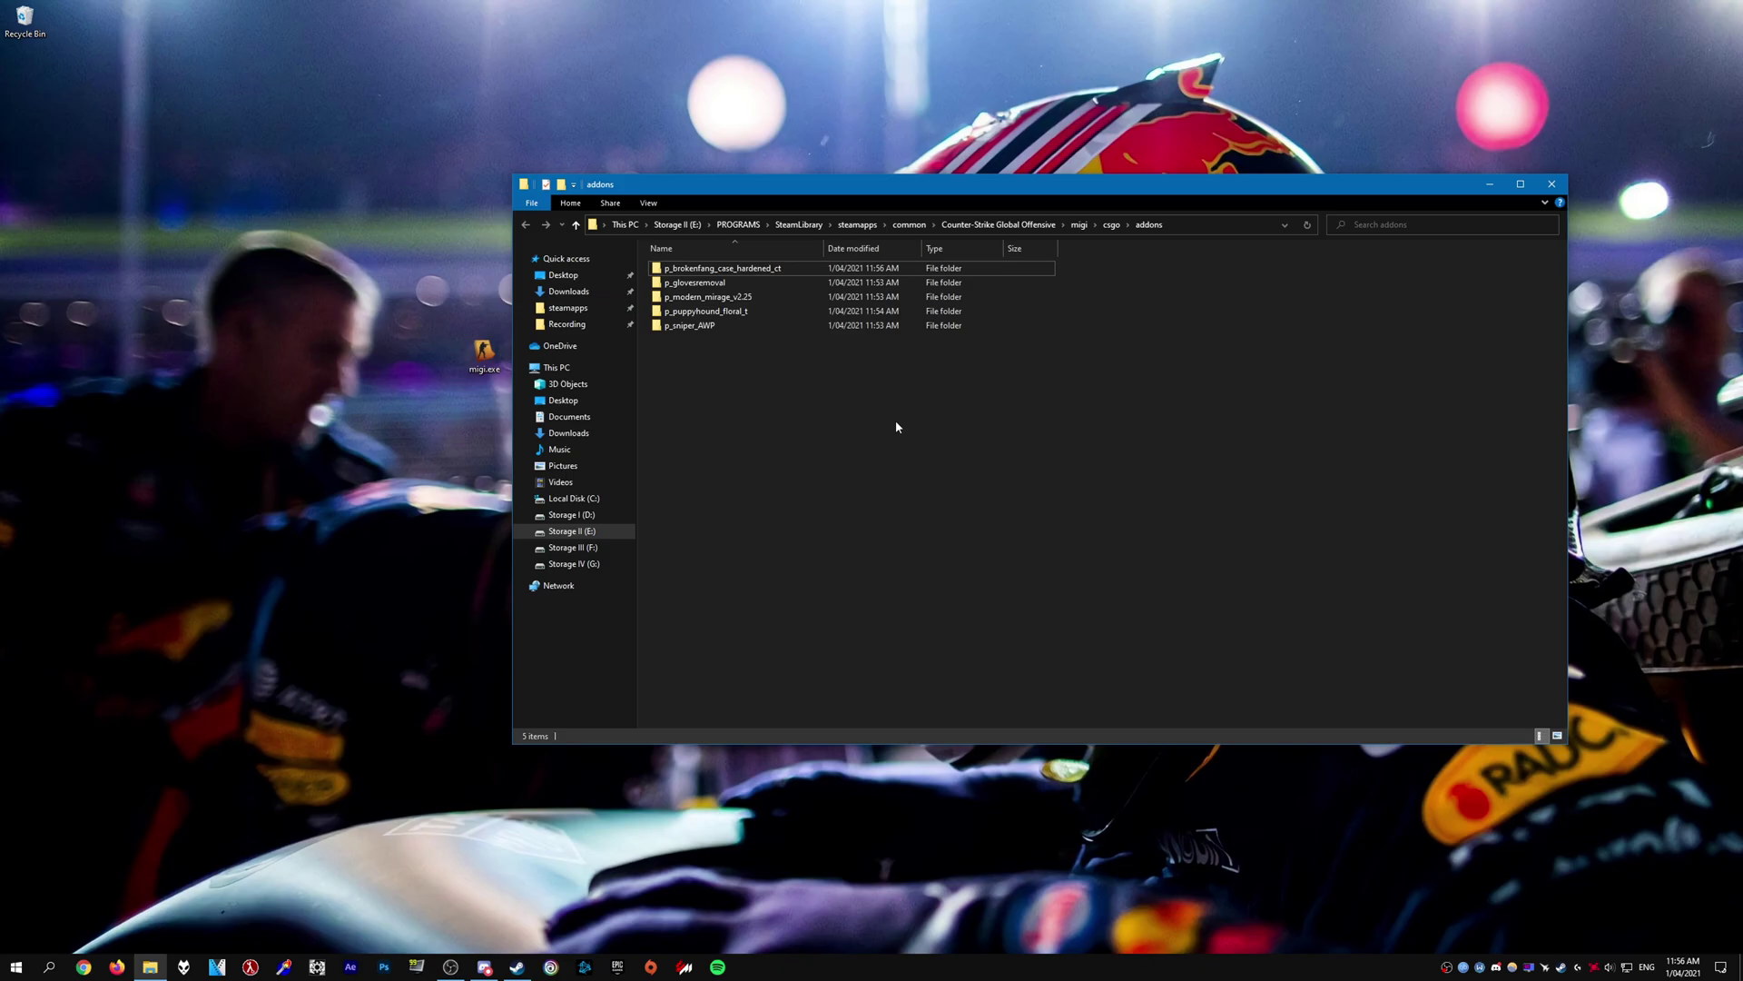
Step: Close the addons window and set csgo.exe as the game in HLAE's Launch CS:GO dialog
click(1552, 183)
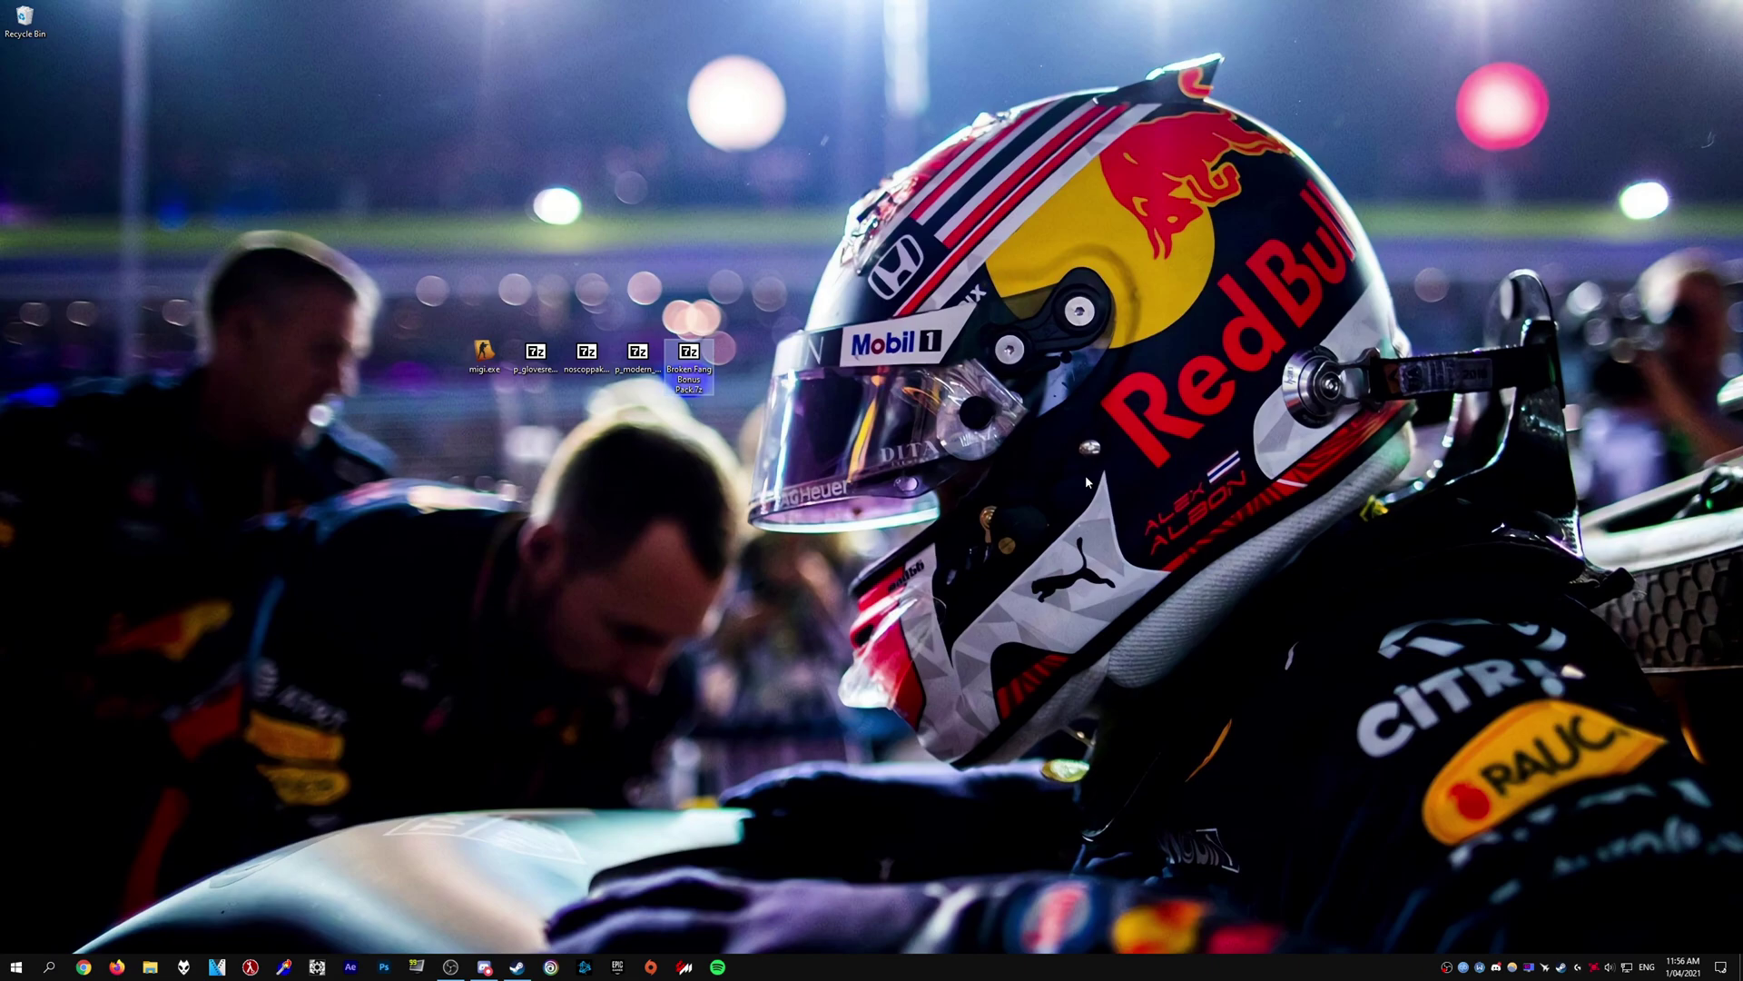
click(249, 966)
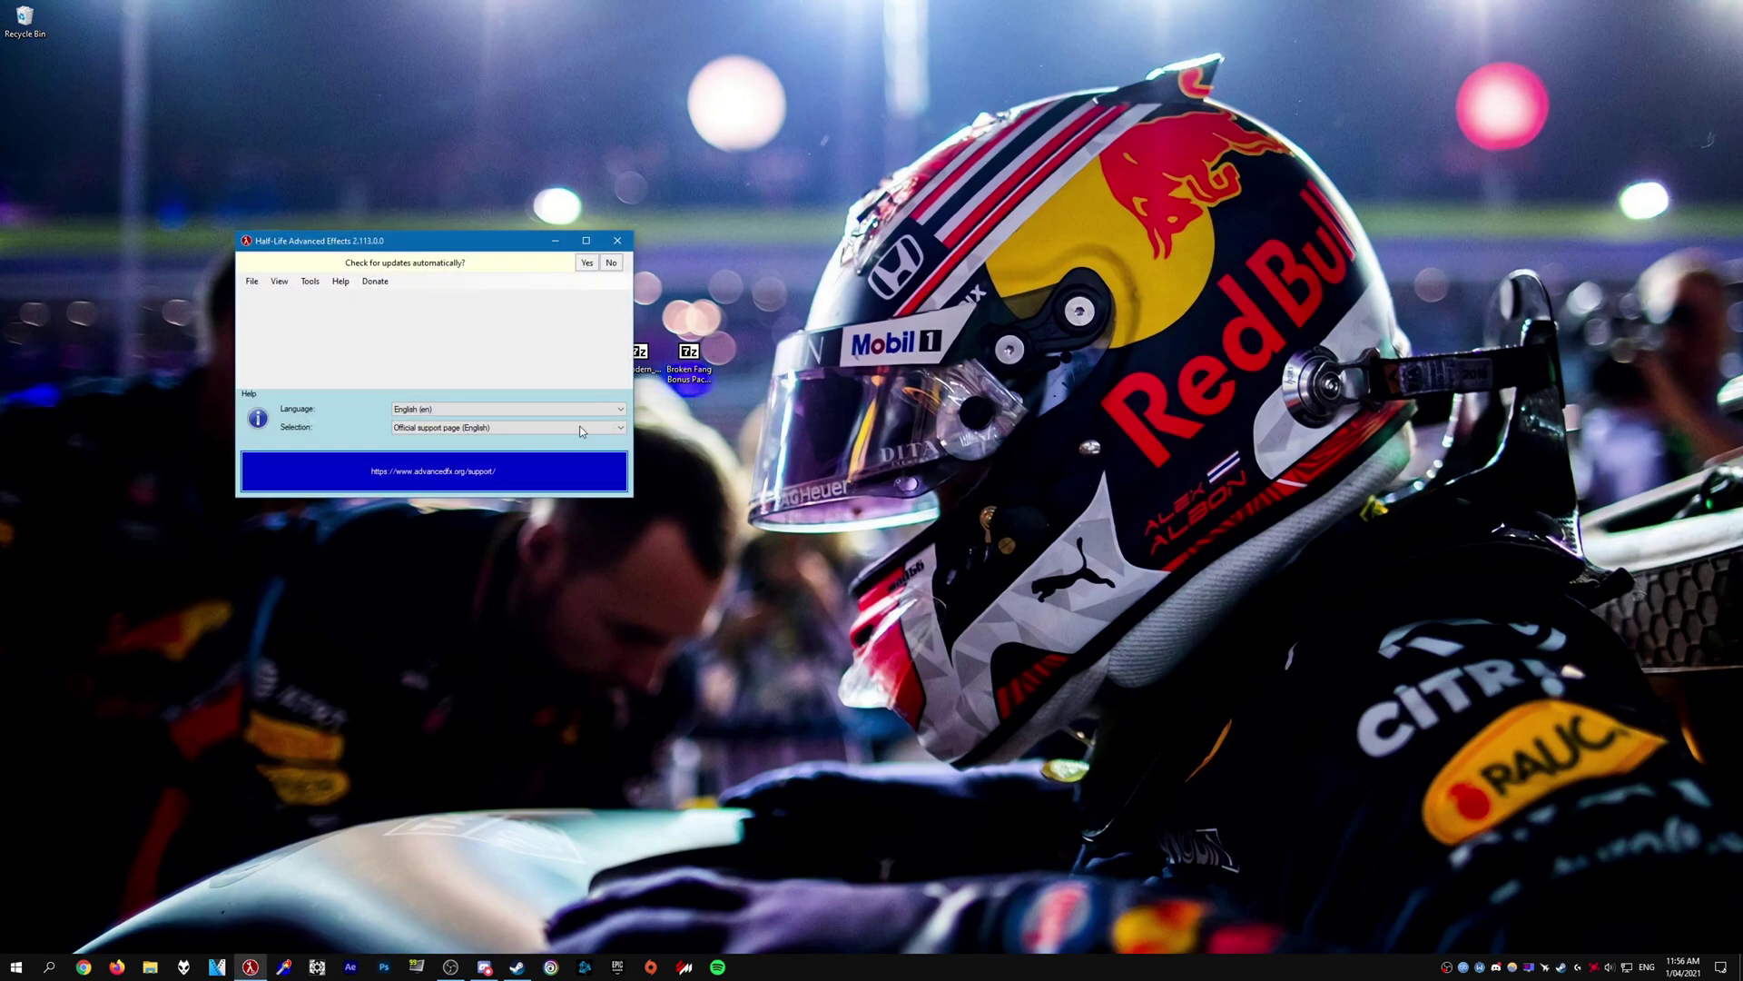
click(251, 260)
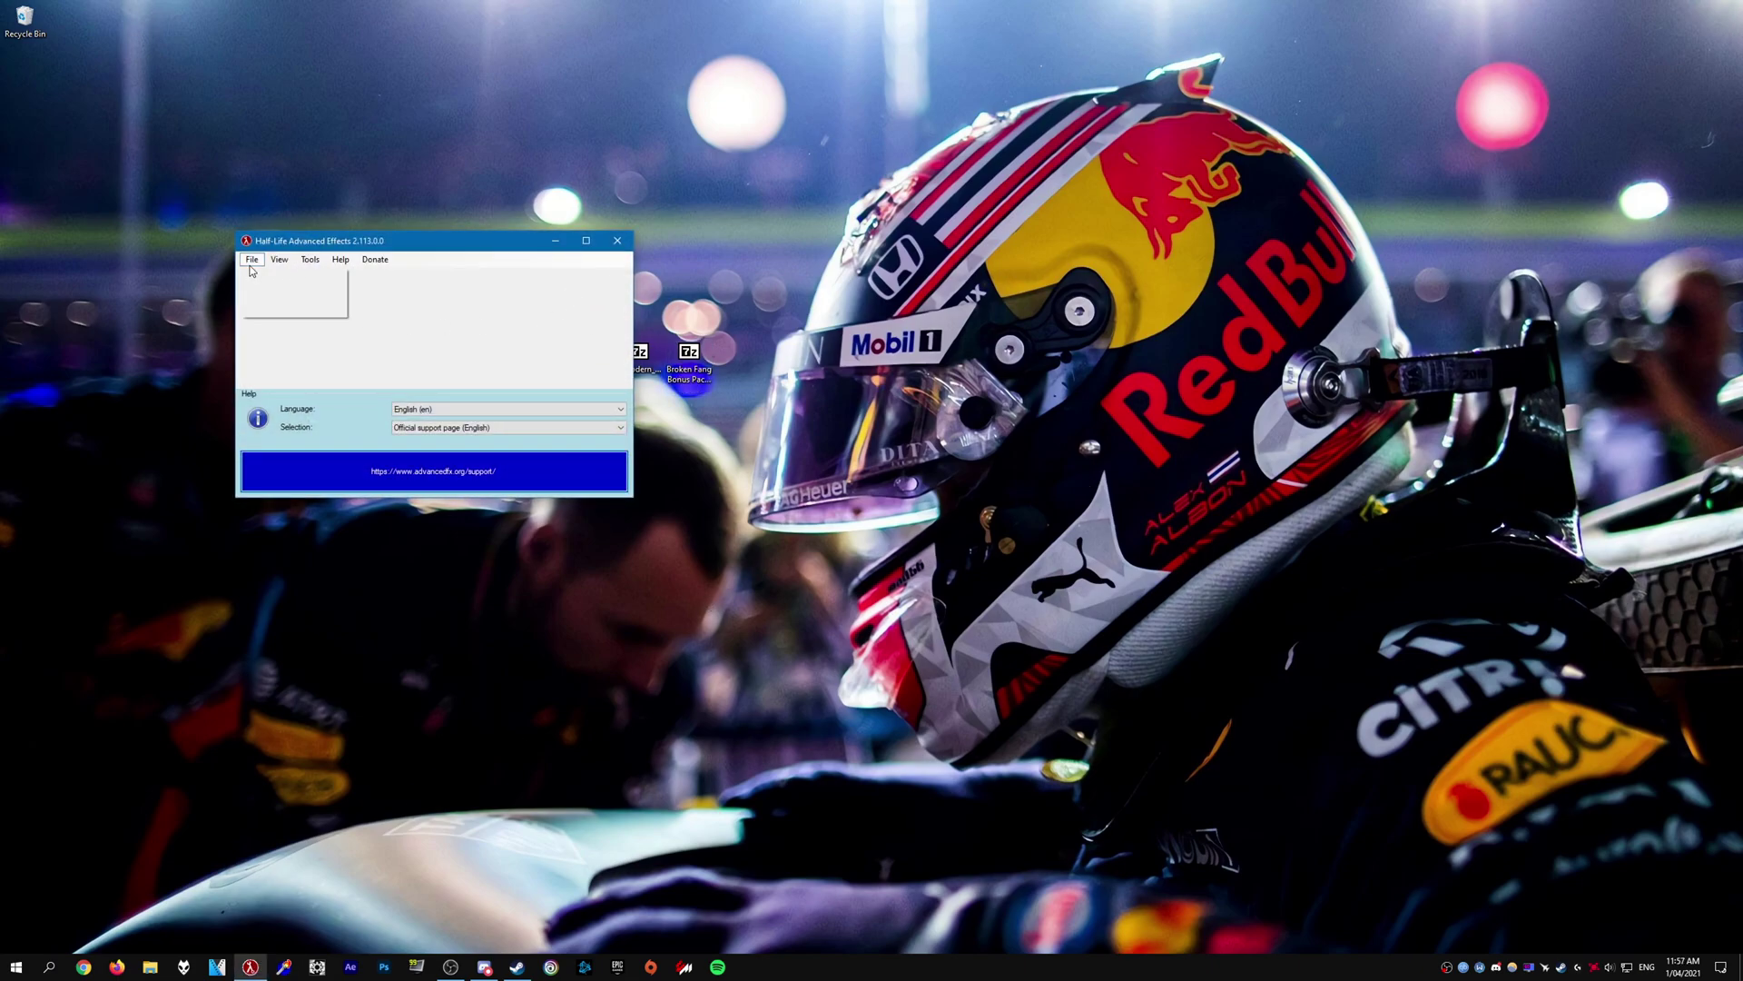
click(290, 273)
drag(209, 30, 400, 196)
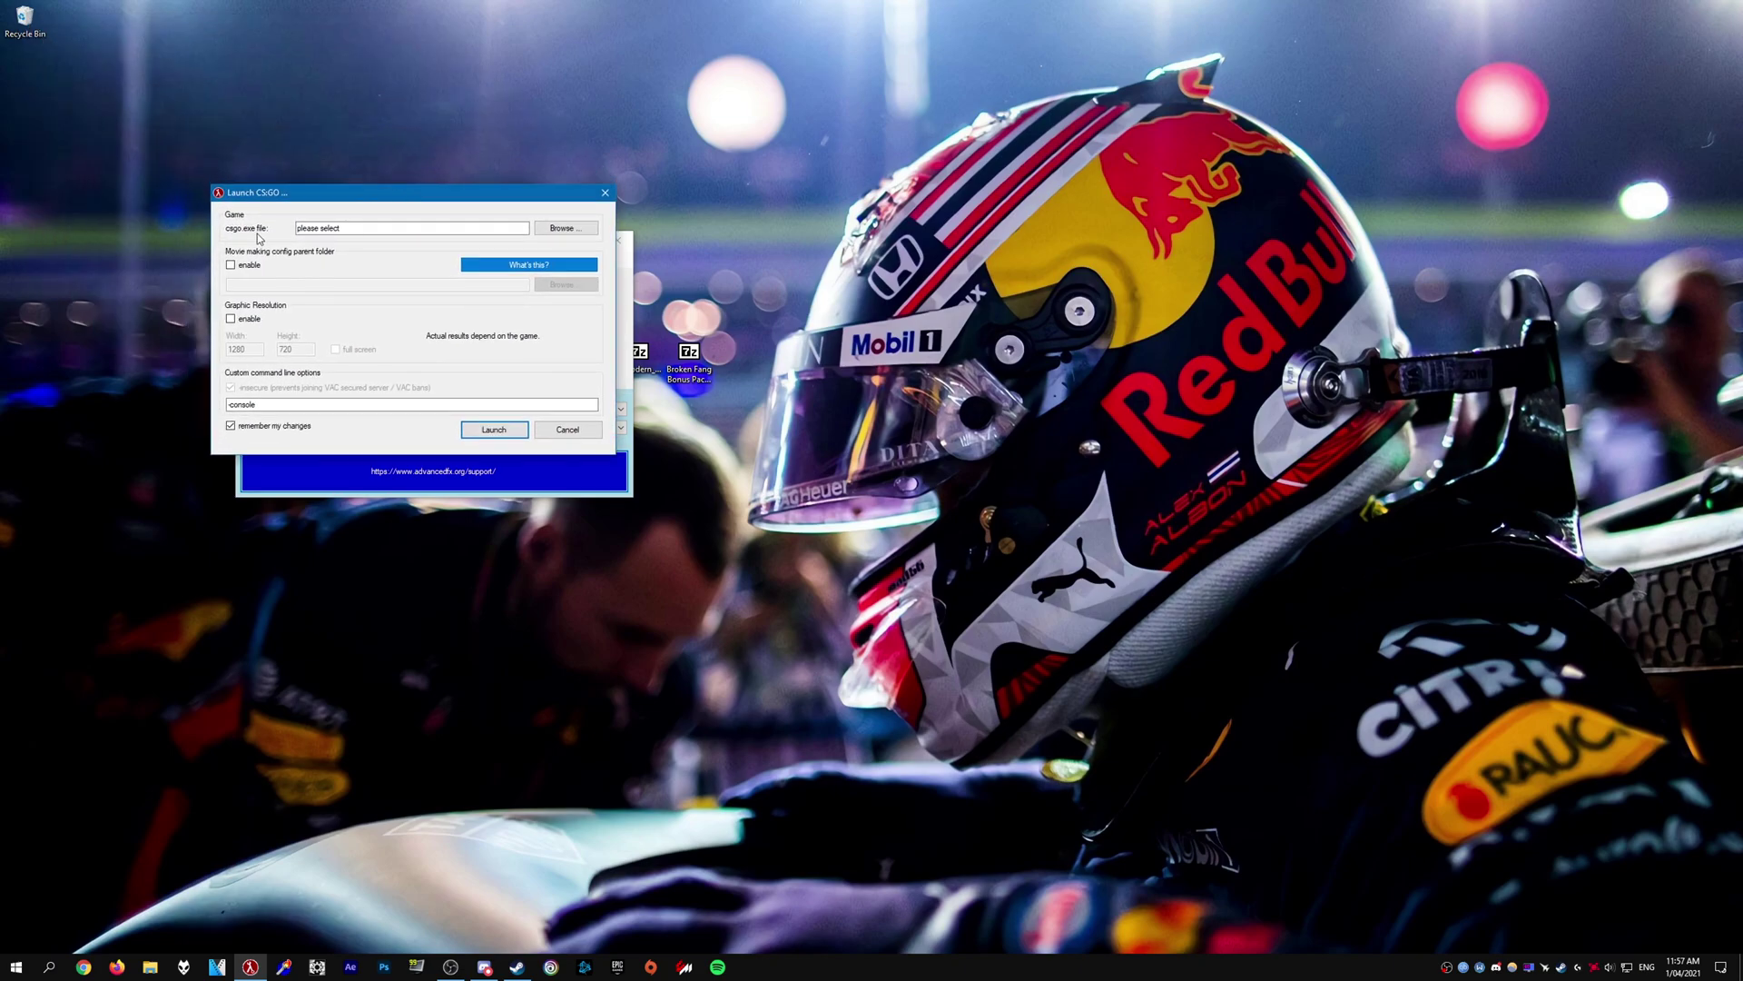
click(563, 228)
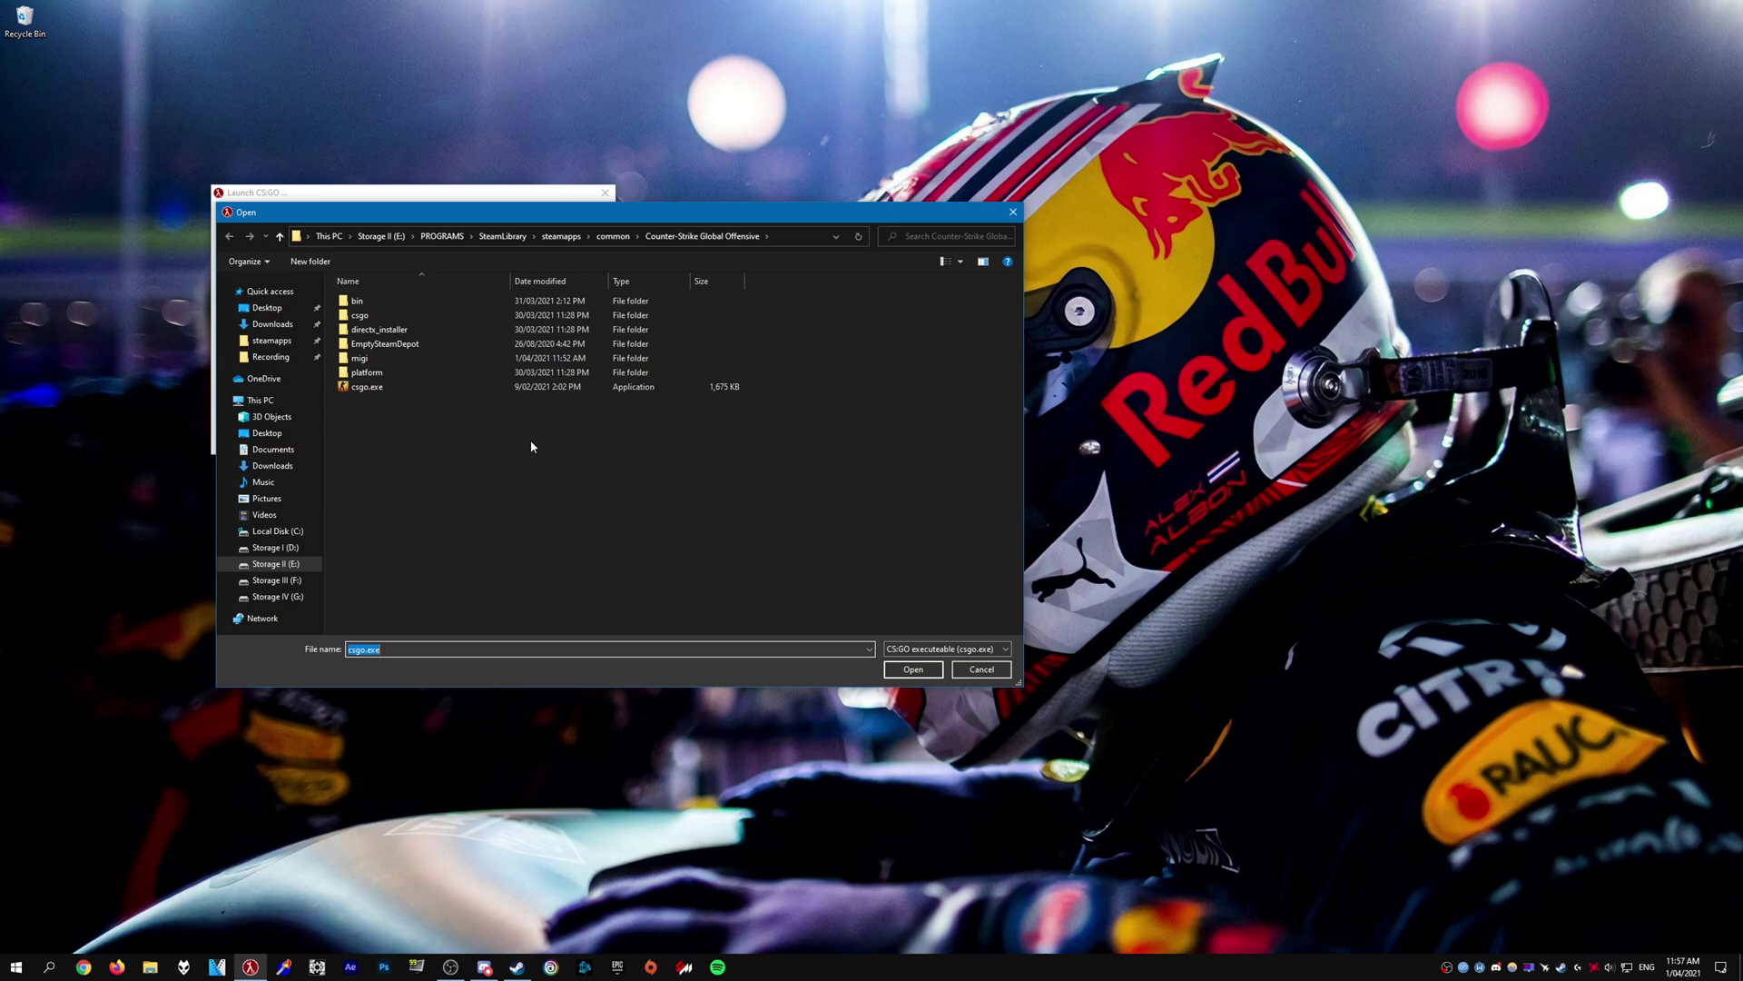
click(374, 389)
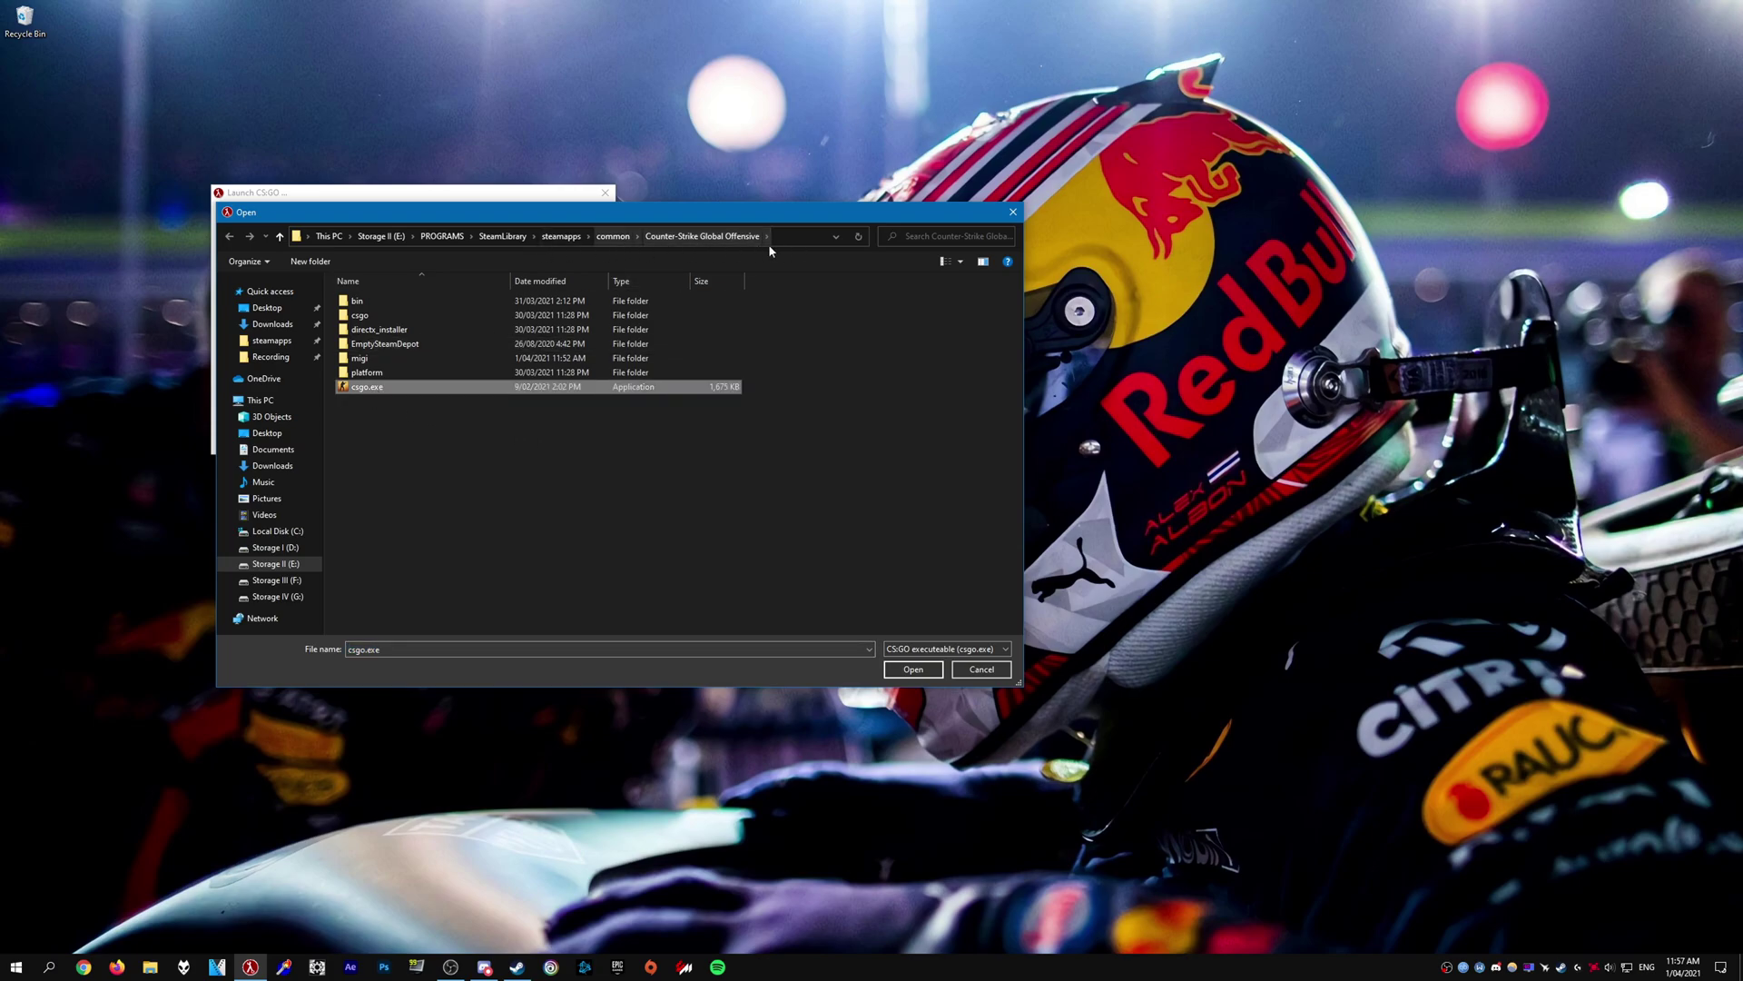
click(912, 670)
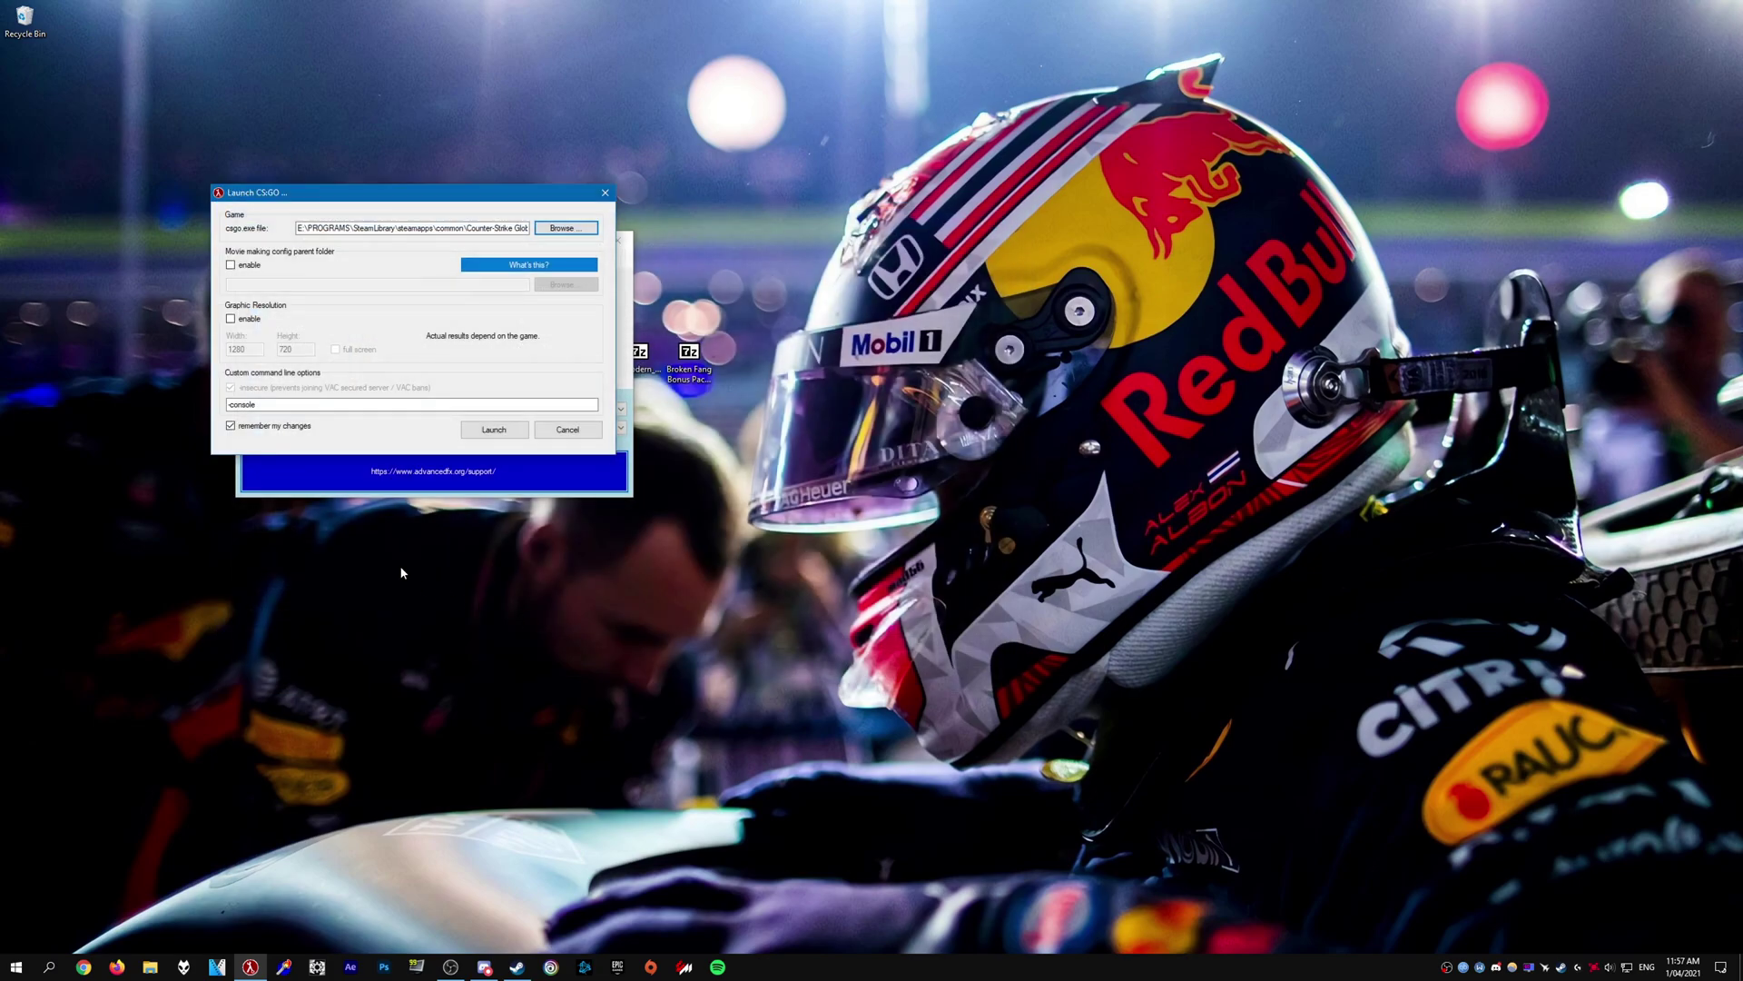
Step: Enable a custom 1920 × 810 graphic resolution and launch CS:GO
click(244, 320)
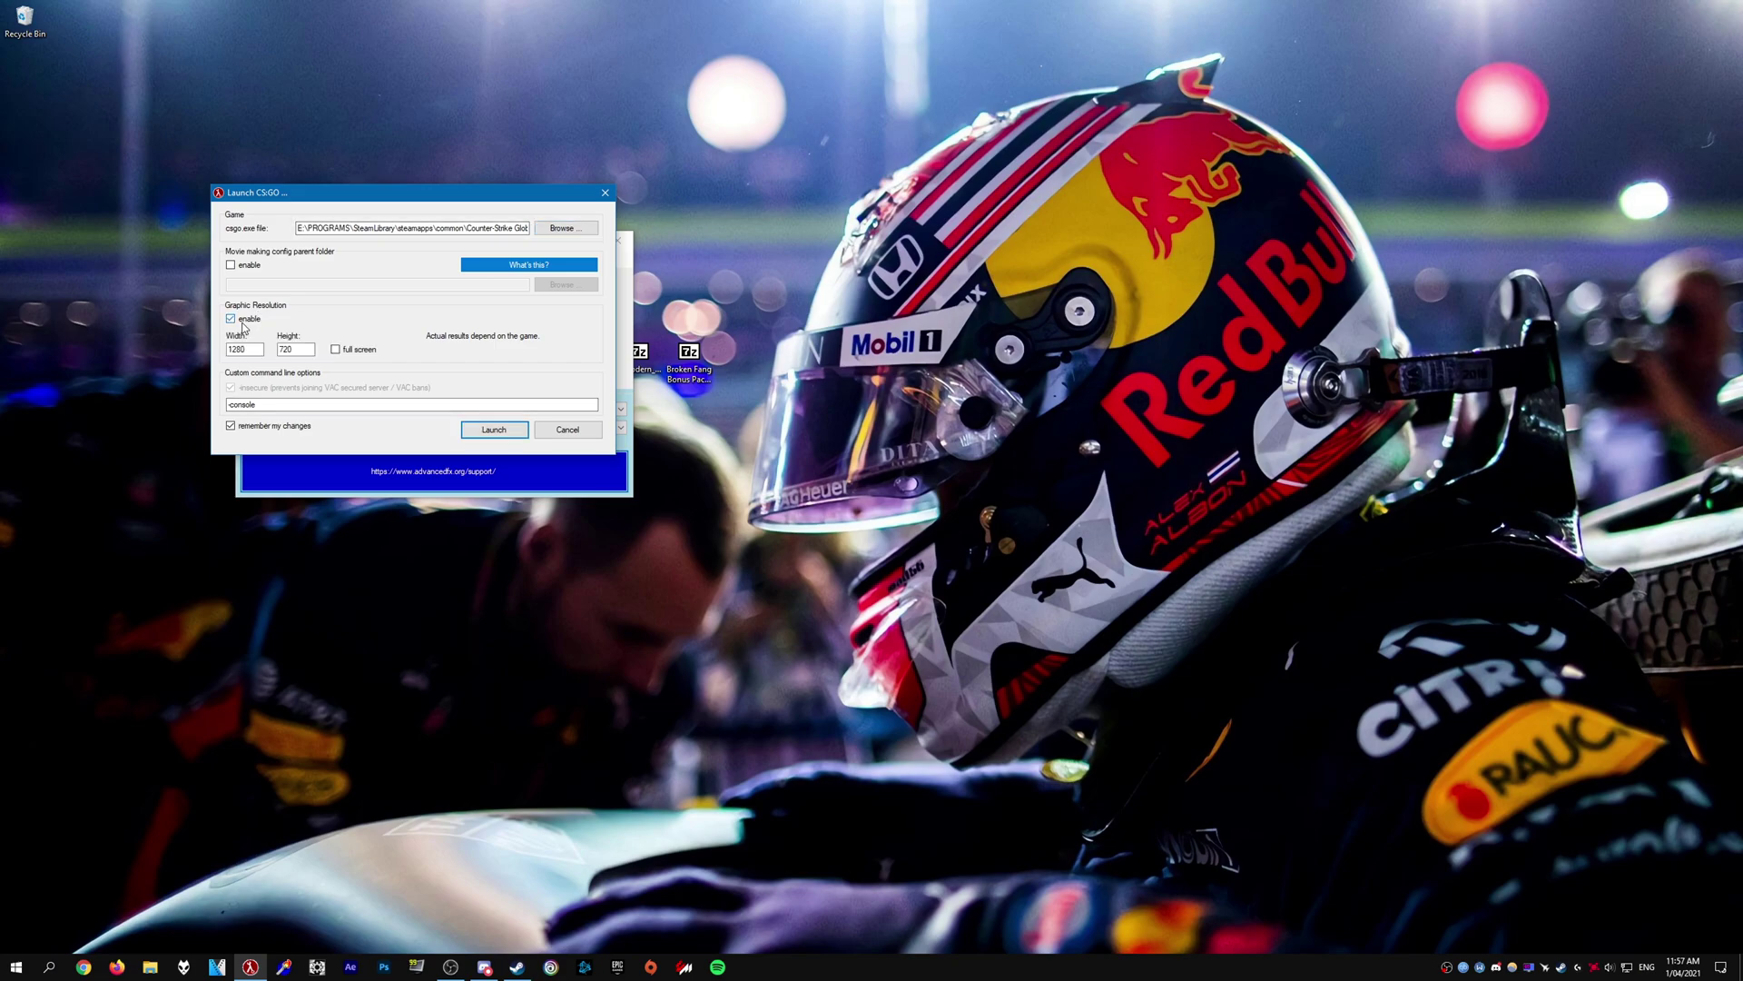
key(Tab)
text(1920)
key(Tab)
text(810)
click(273, 404)
click(486, 431)
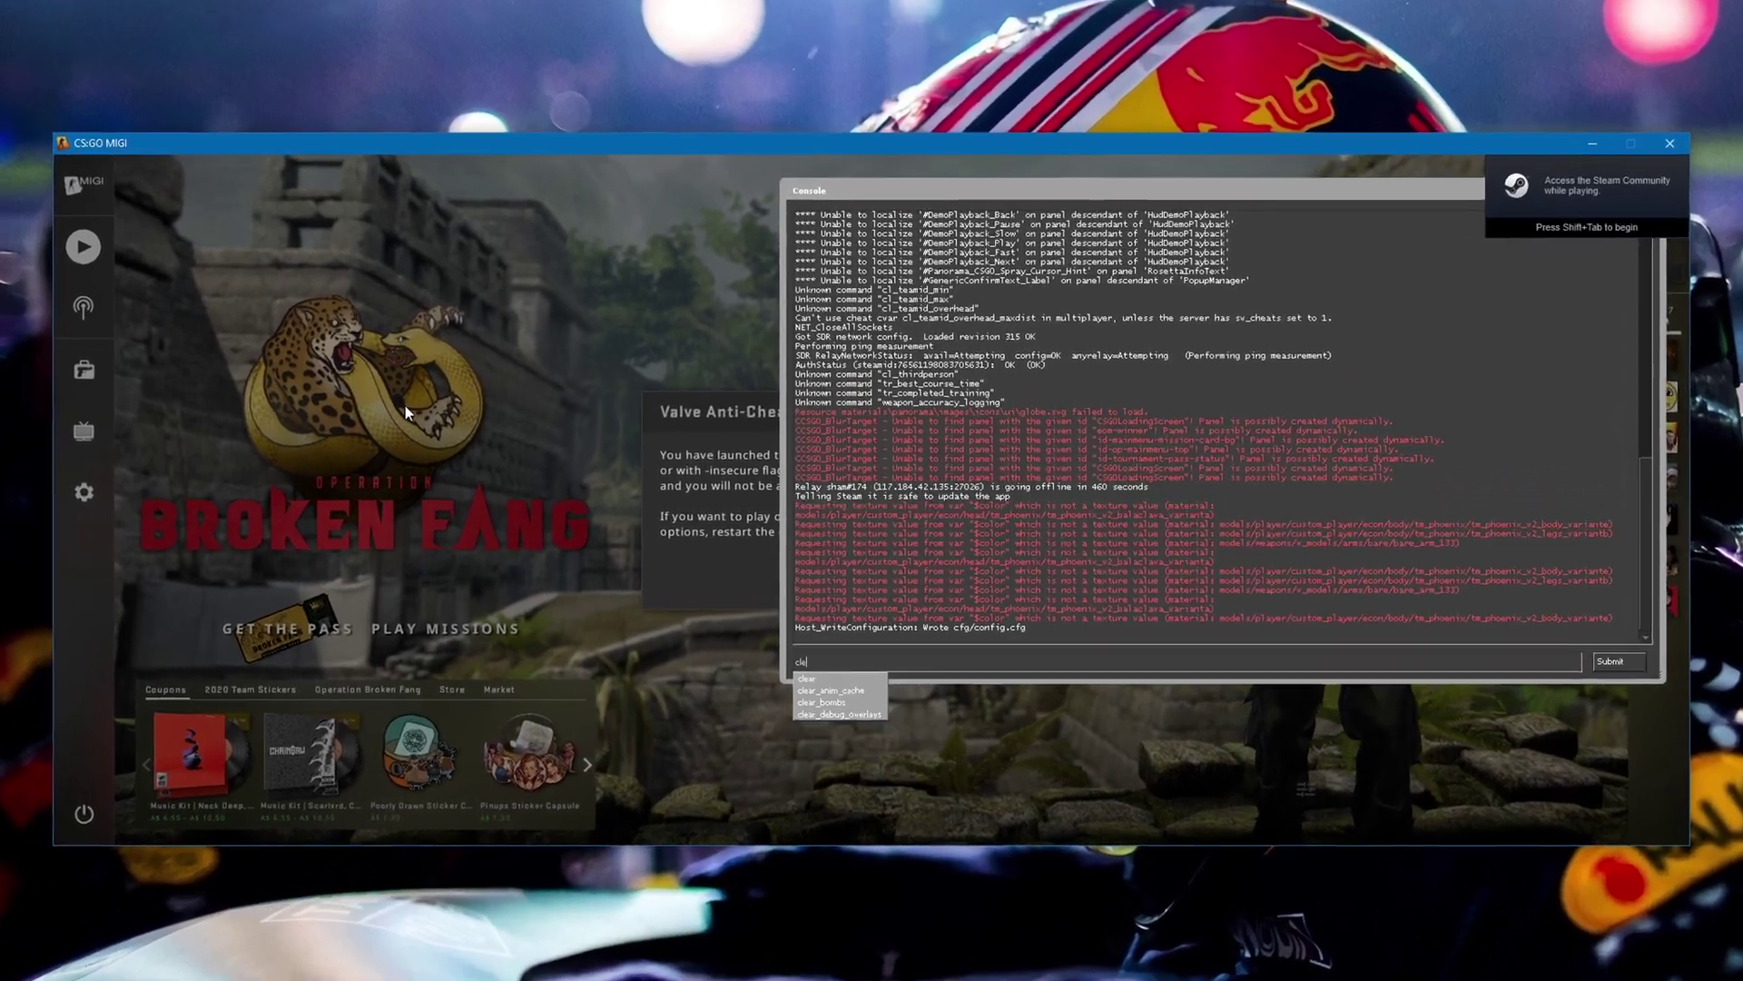
Step: Close the console, dismiss the VAC insecure-mode warning, and open Demo Playback with Shift+F2
key(grave)
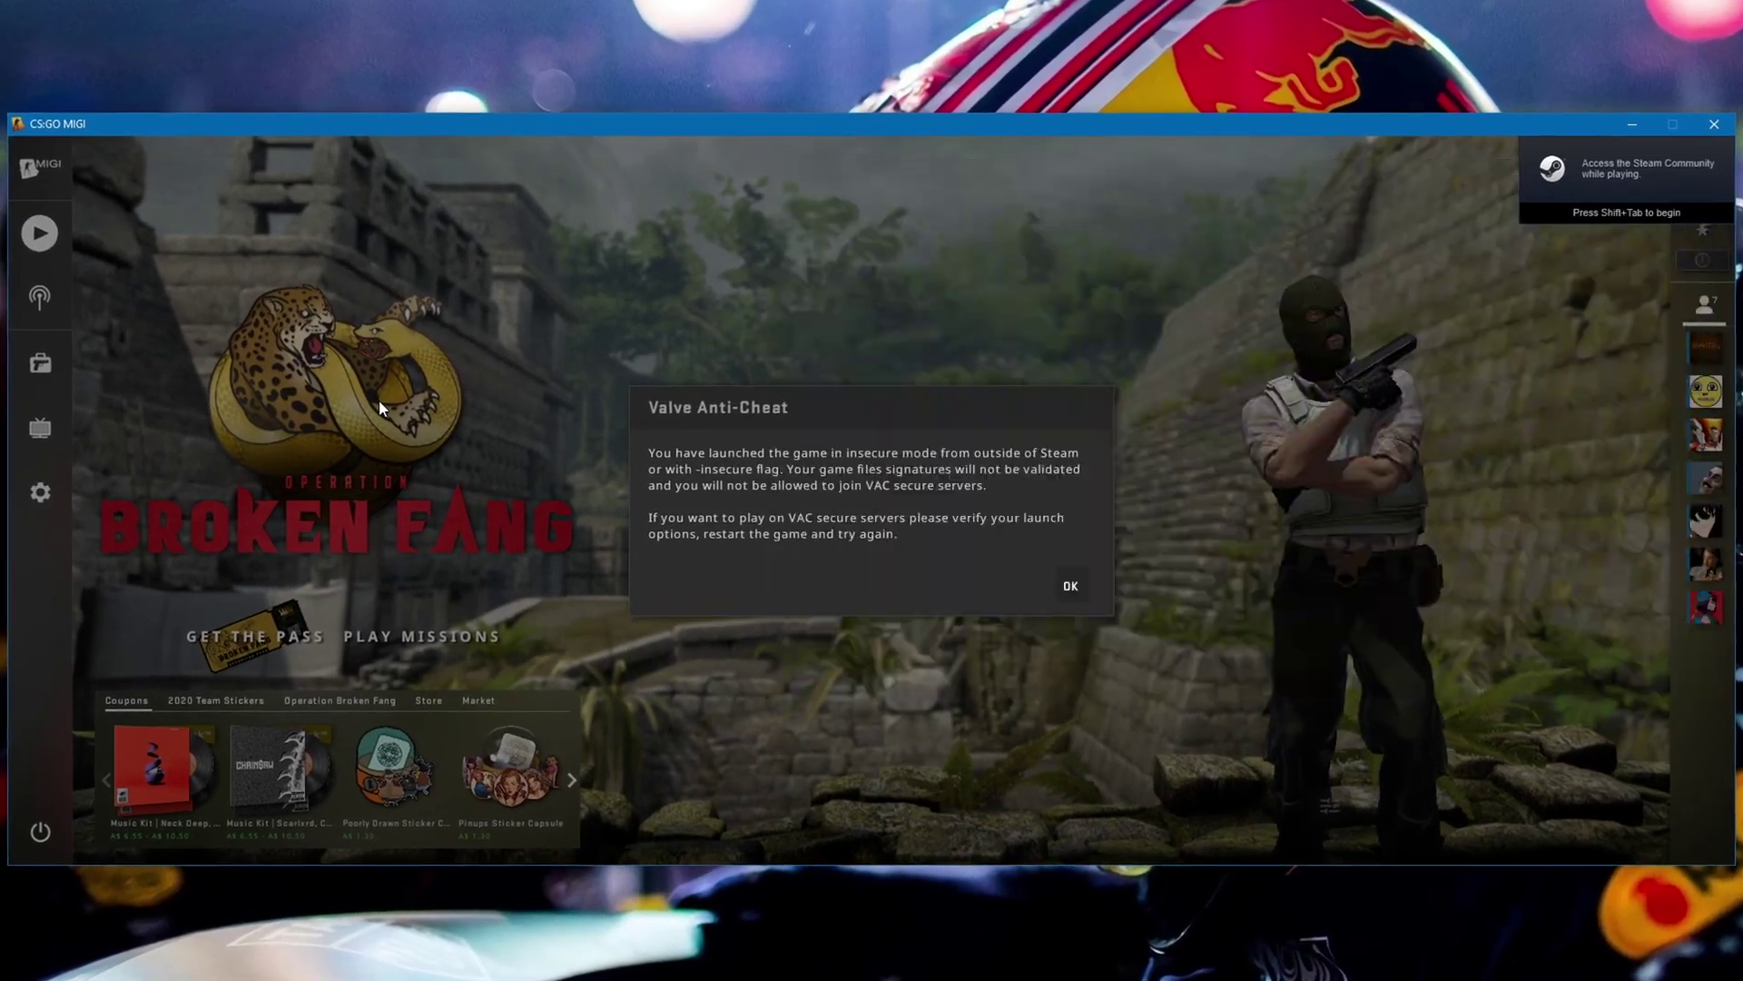
click(1070, 586)
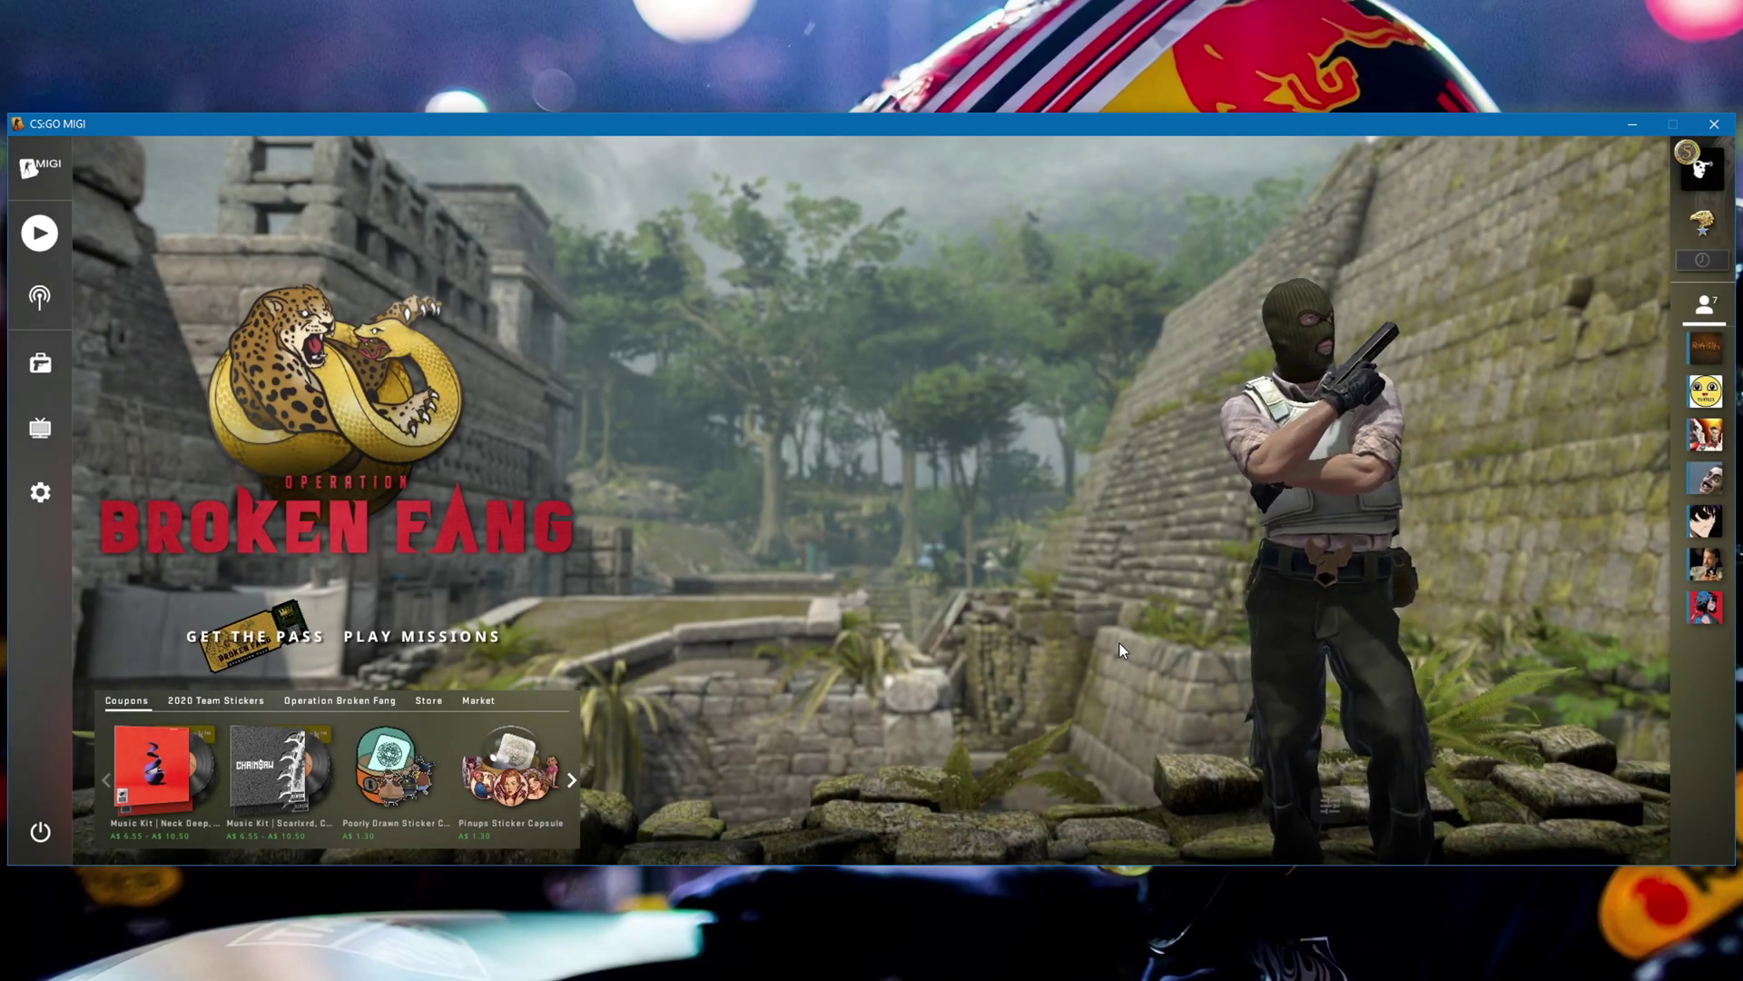
key(shift+F2)
Step: Load and play BOTTLE_MIRAGE_AWP_2K_AIRSHOT_246600.dem from G:\Downloads in Demo Playback
click(63, 586)
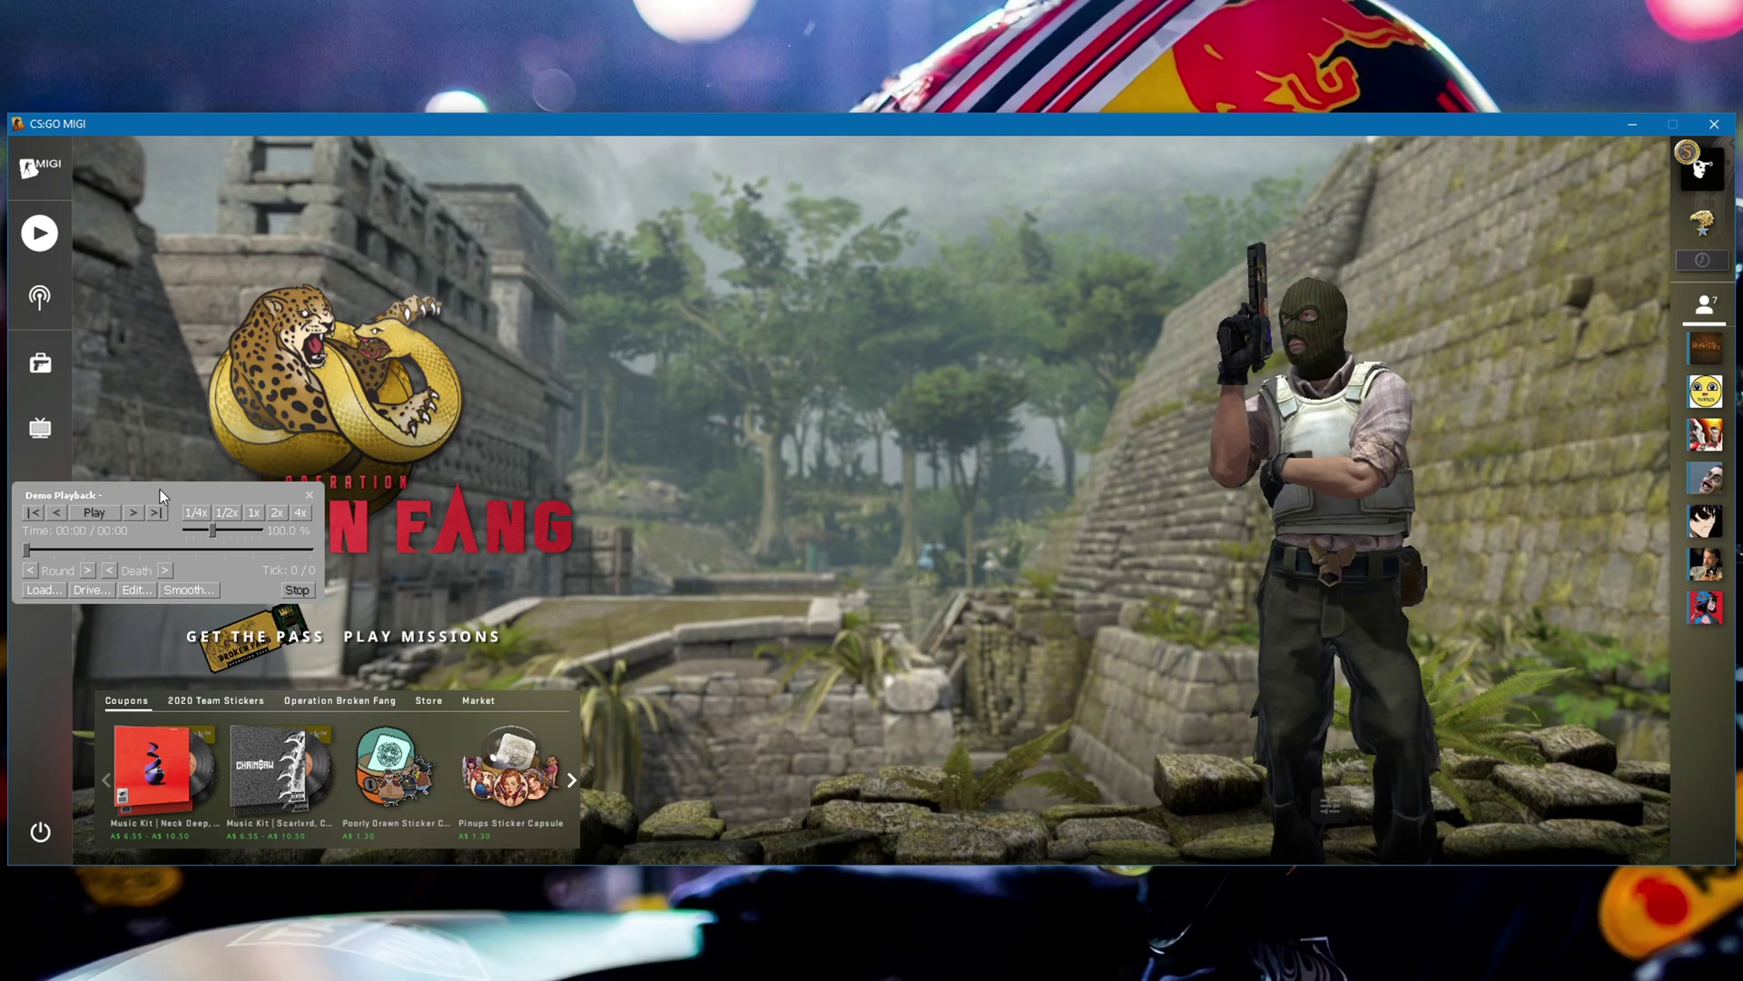
drag(159, 489, 182, 482)
click(780, 367)
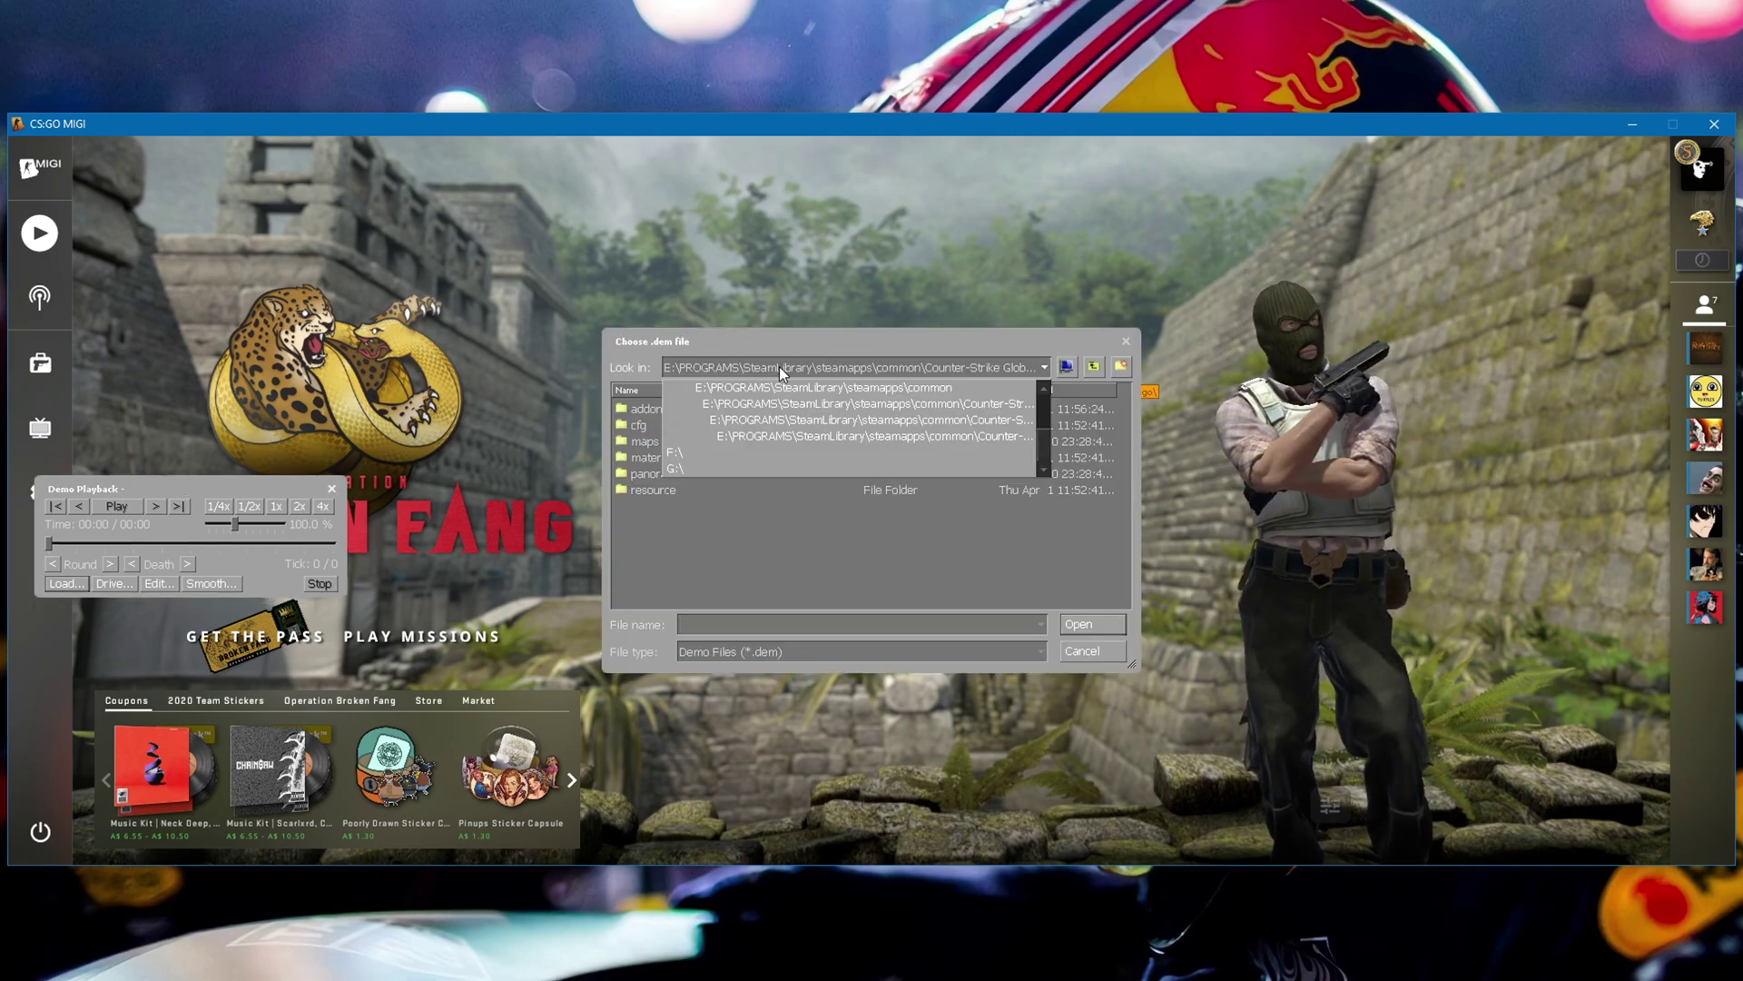
click(714, 467)
double_click(669, 422)
click(690, 409)
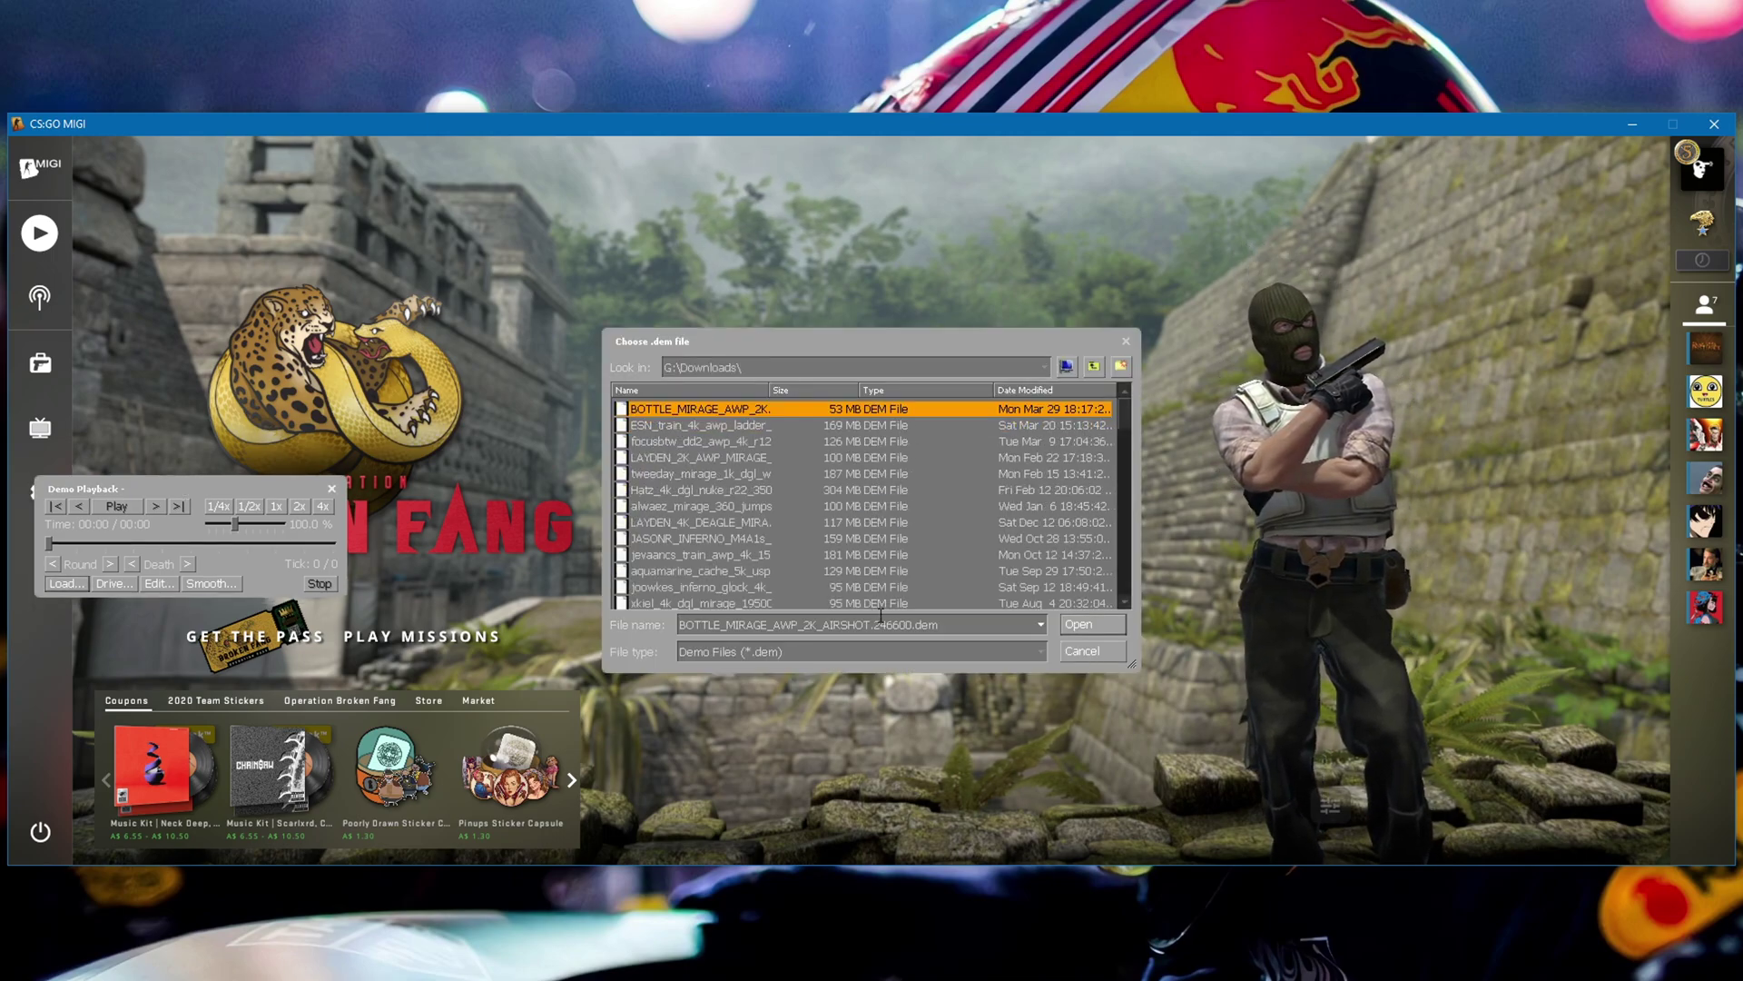
click(915, 624)
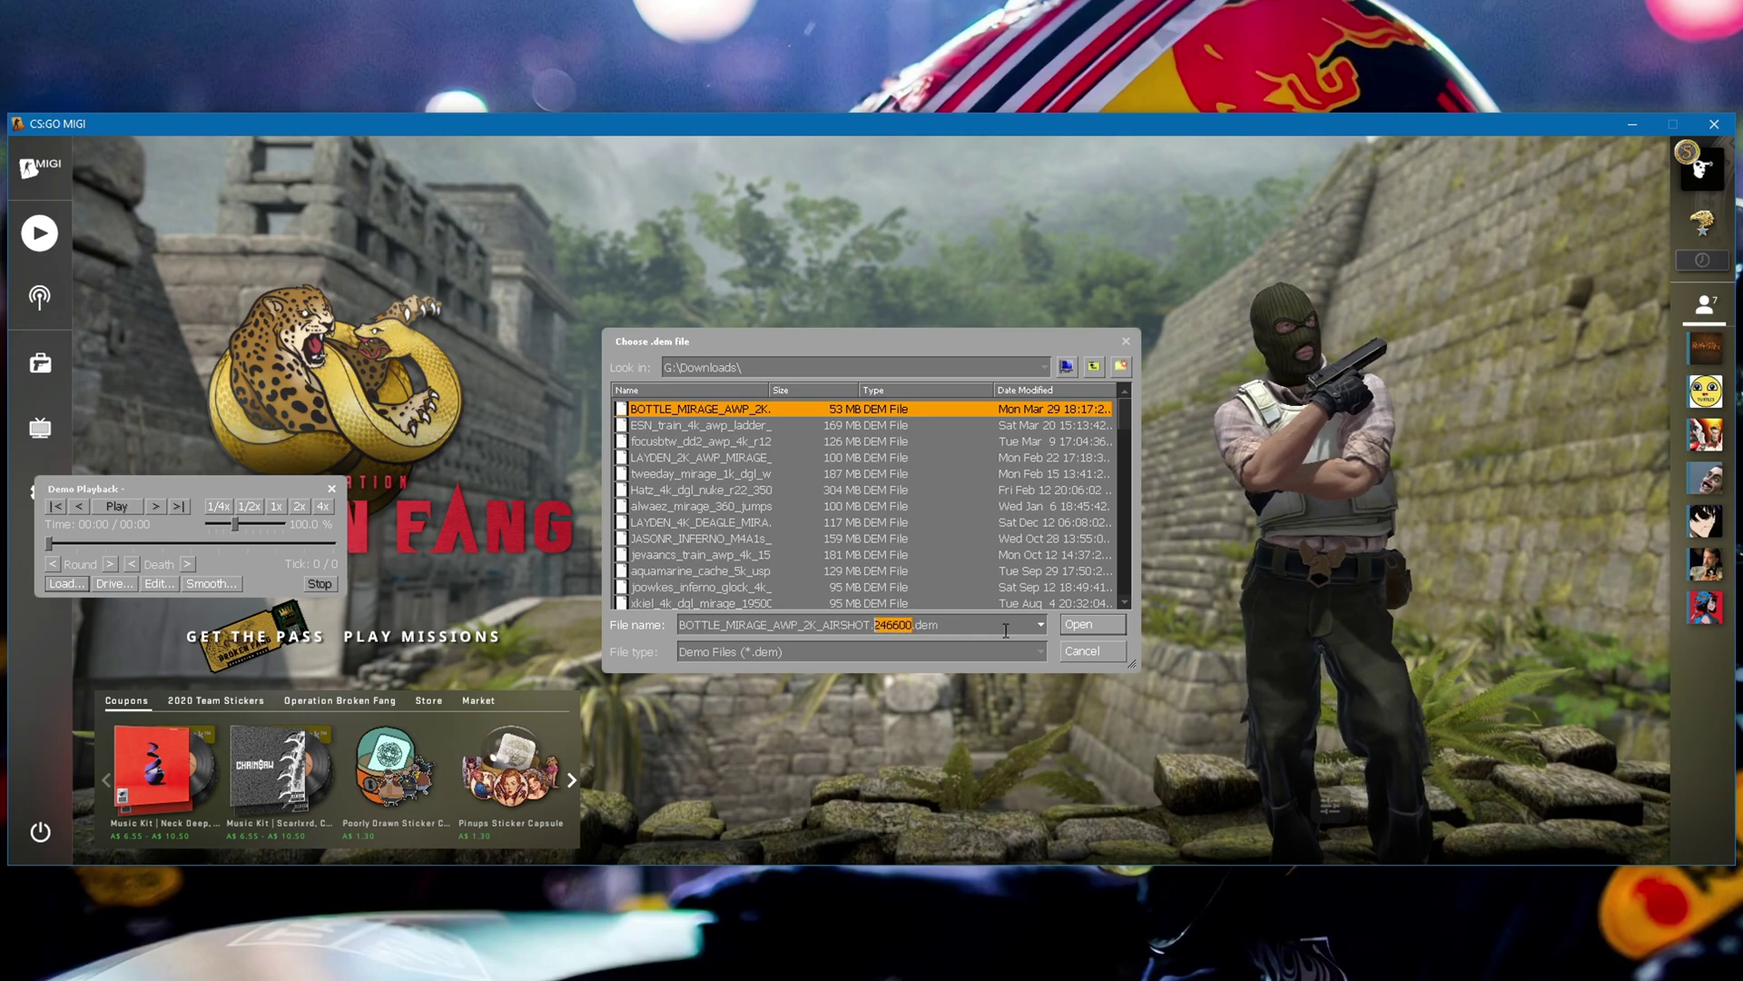
click(1093, 624)
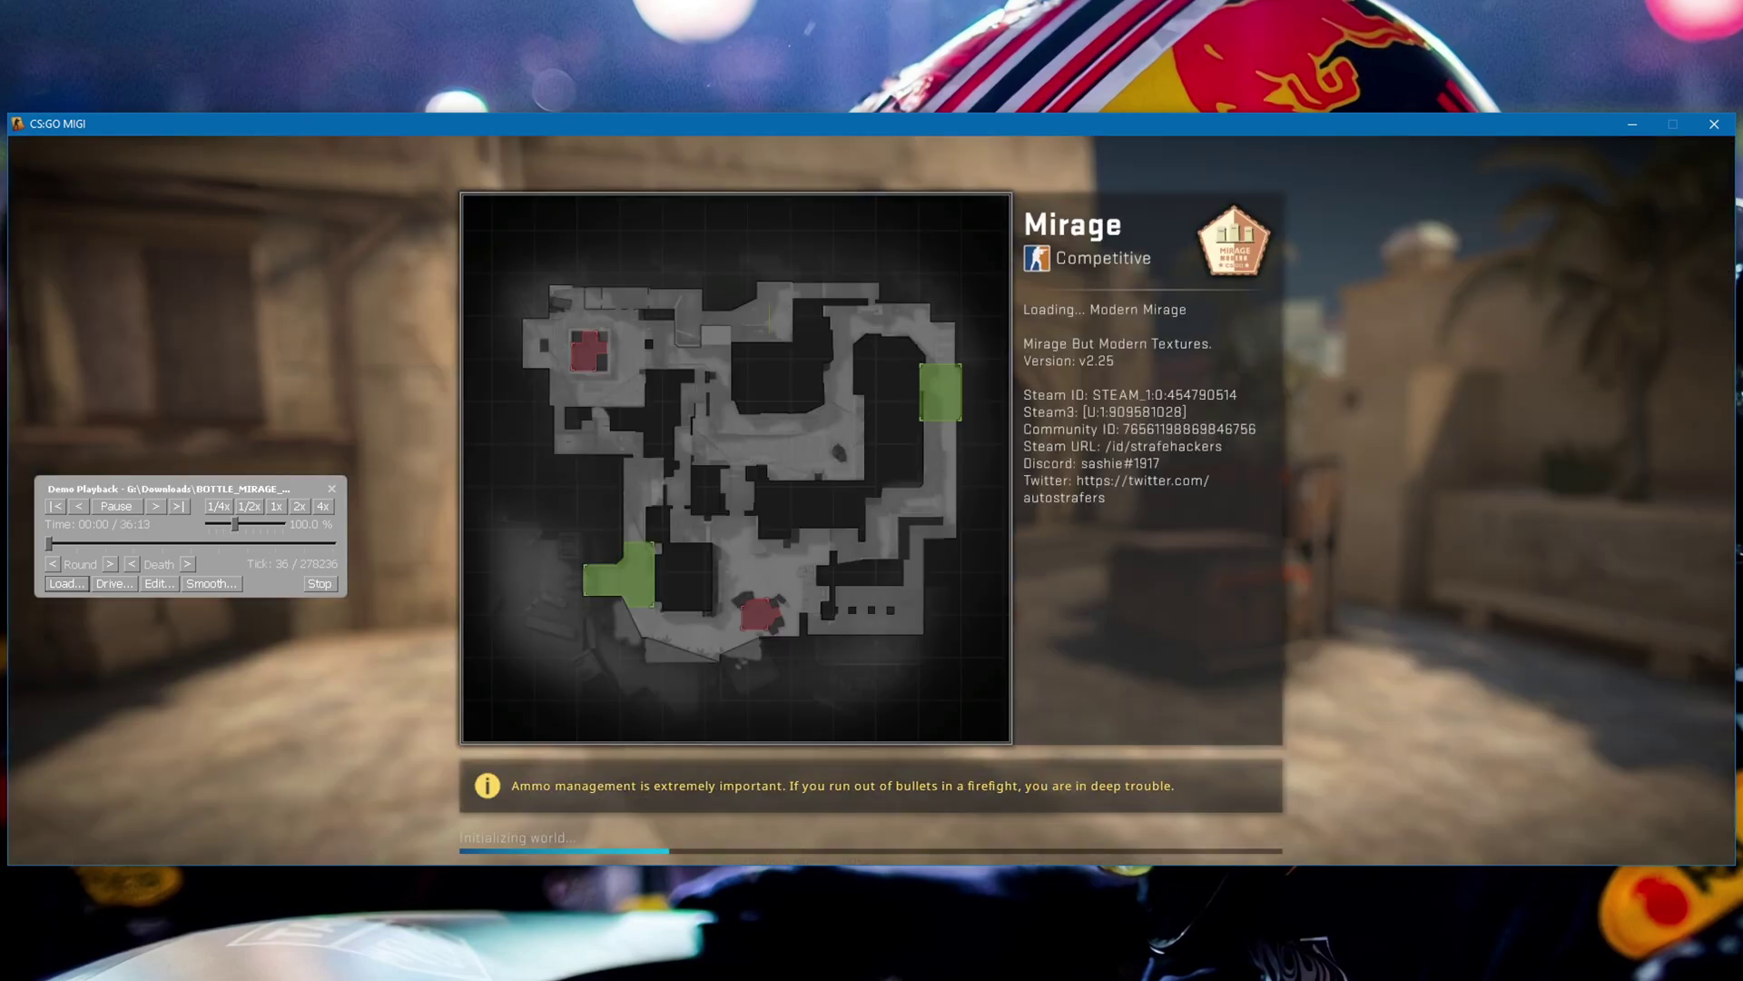